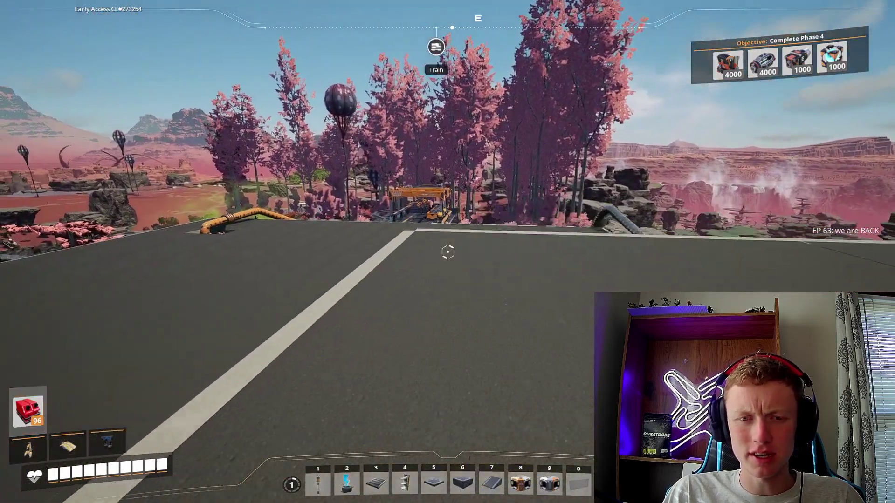
Select Basic Wall 4m from the Walls category of the build menu
key(q)
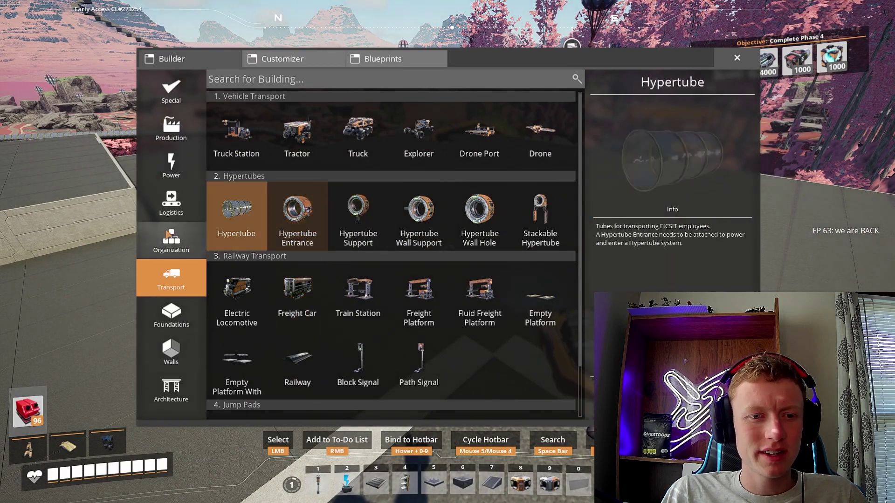
click(172, 241)
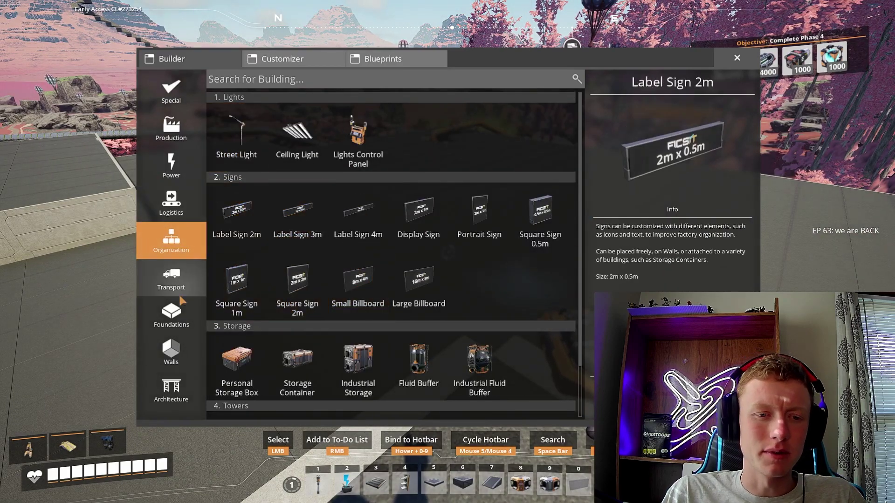
click(171, 353)
click(298, 137)
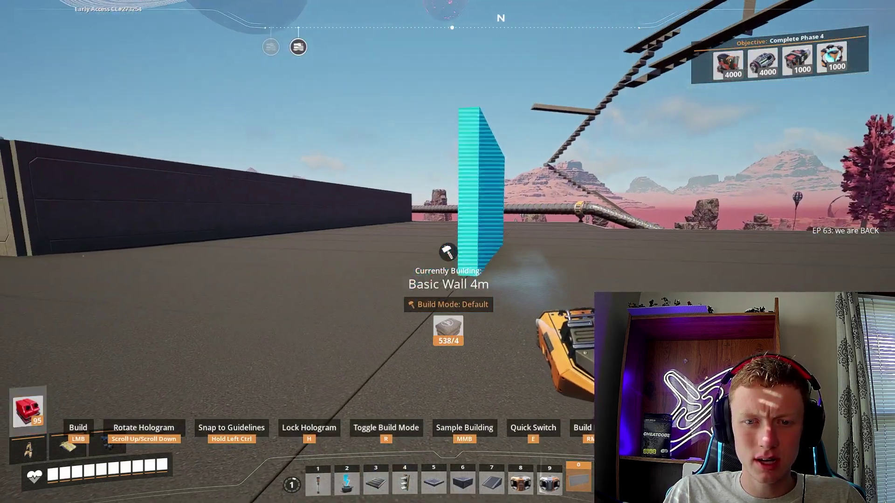
Zoop rows of five and six basic walls along each side of the foundation
key(r)
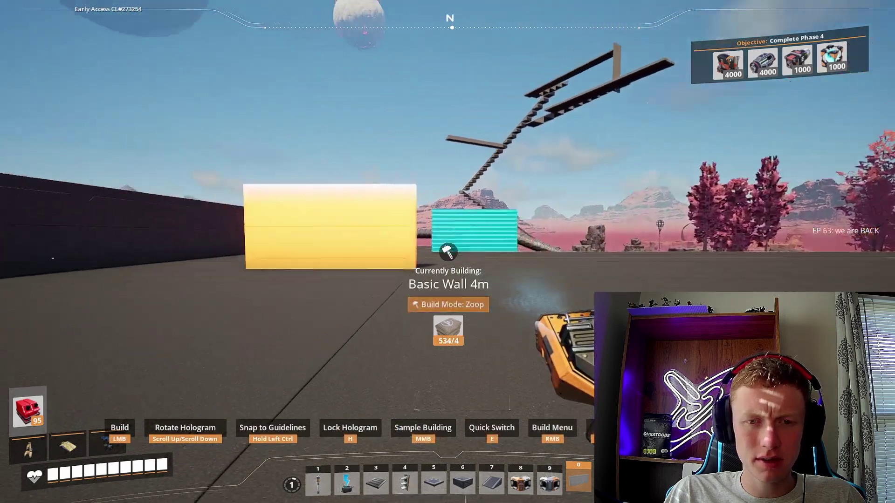
drag(447, 252, 447, 251)
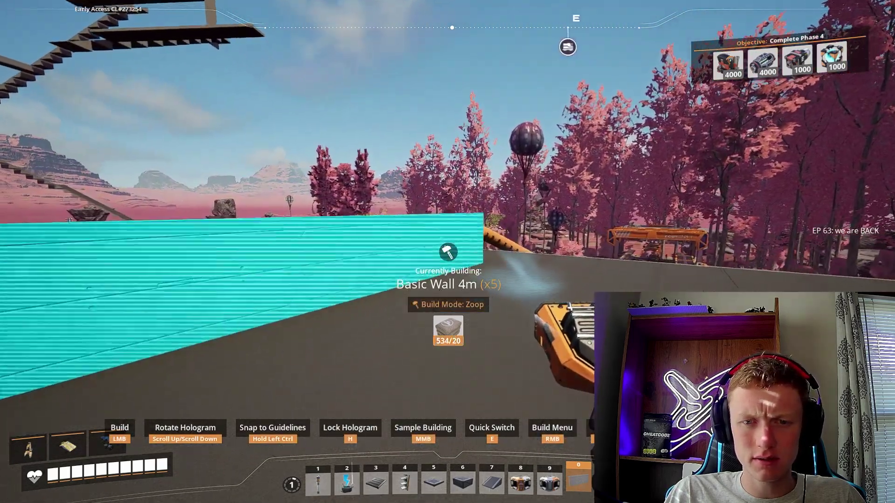
click(447, 251)
click(448, 252)
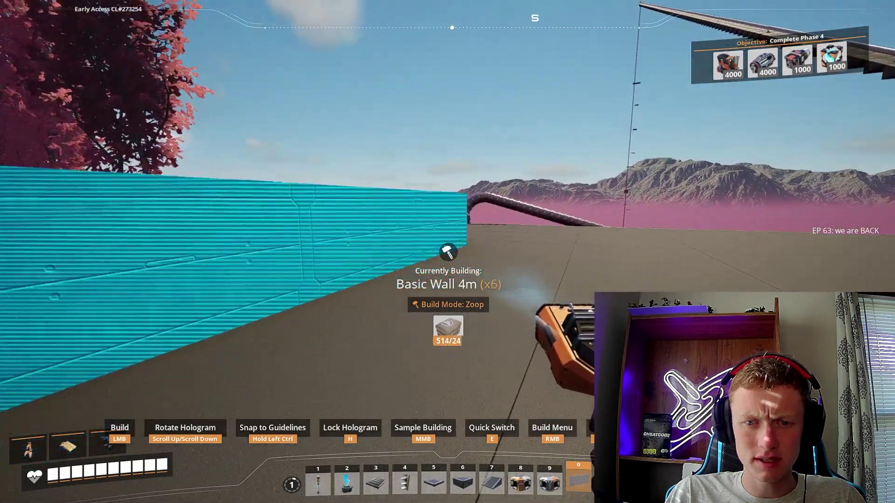
click(448, 252)
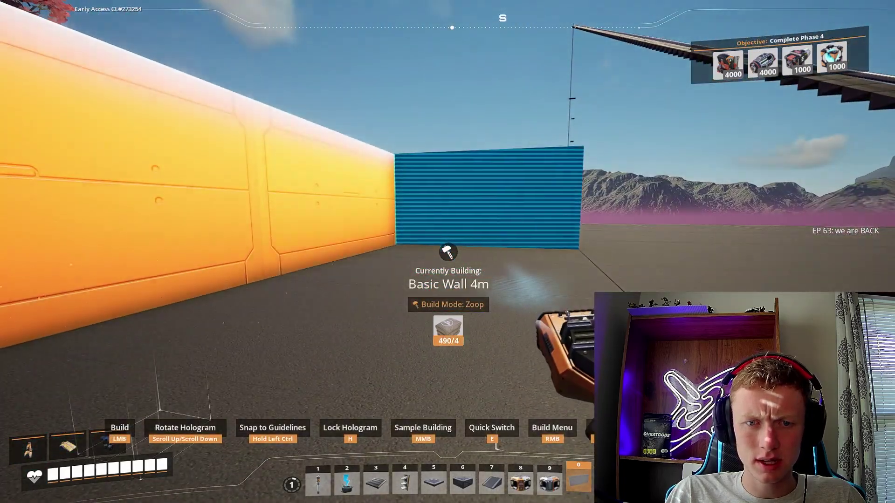
click(448, 252)
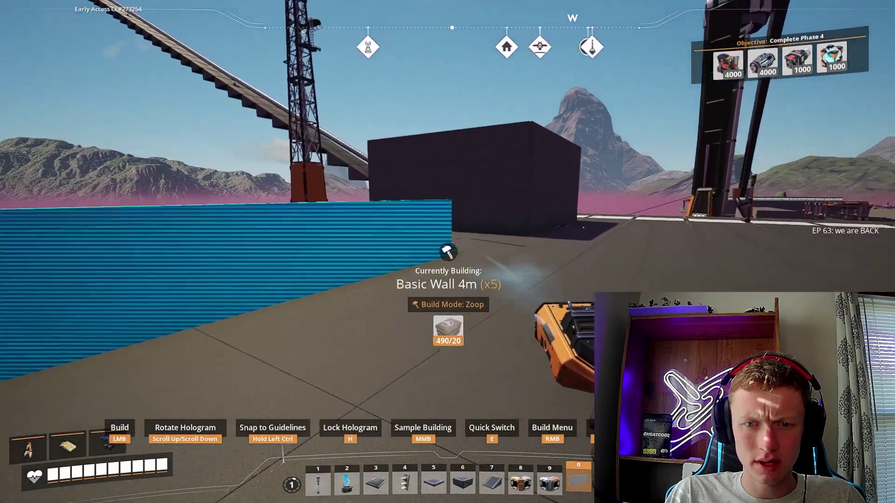
click(448, 252)
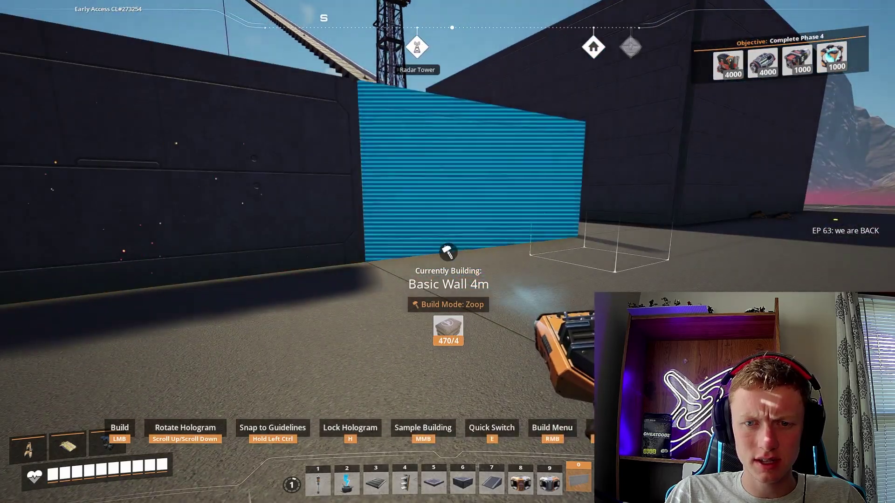
click(448, 251)
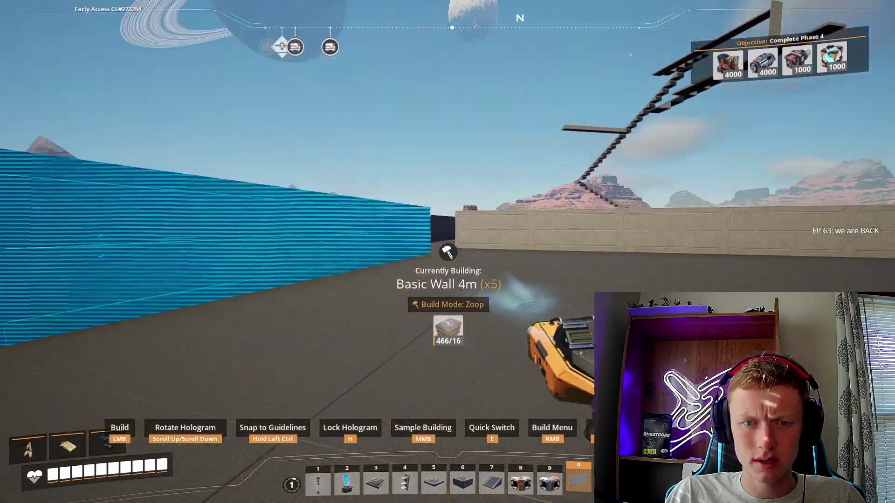
click(447, 251)
Resume basic walls and stack five- and six-wall rows on top of the first rows
key(q)
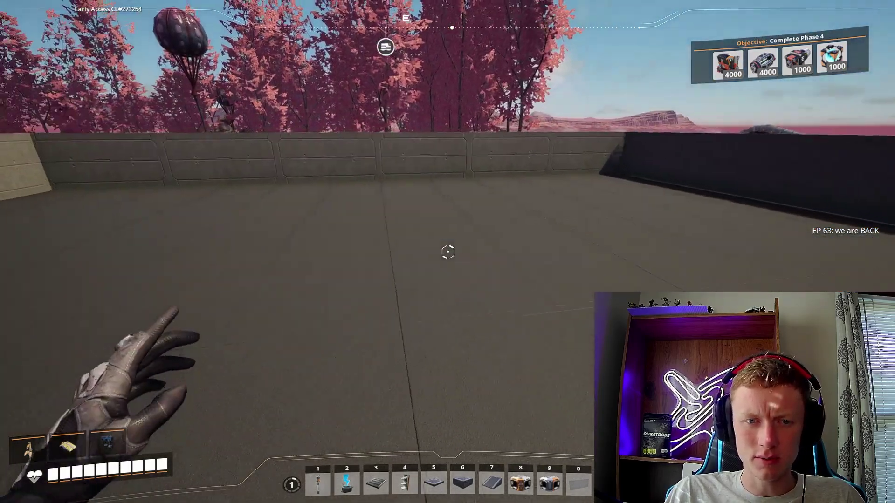
key(0)
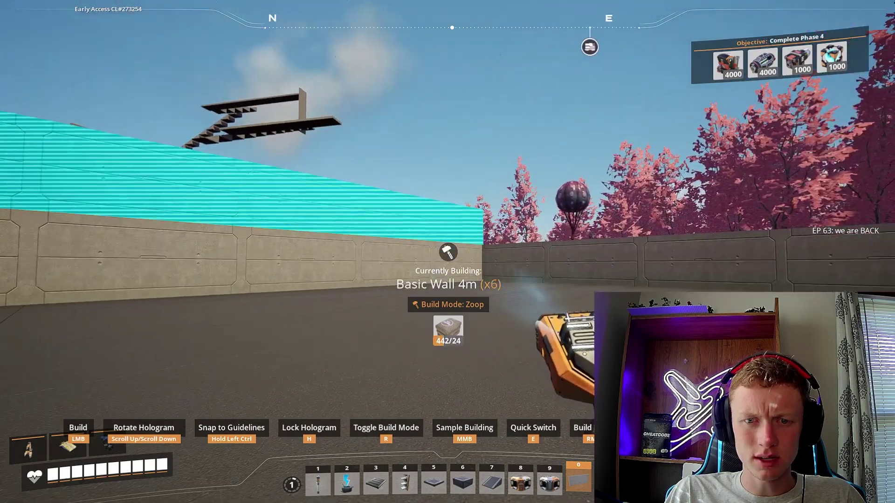
click(447, 251)
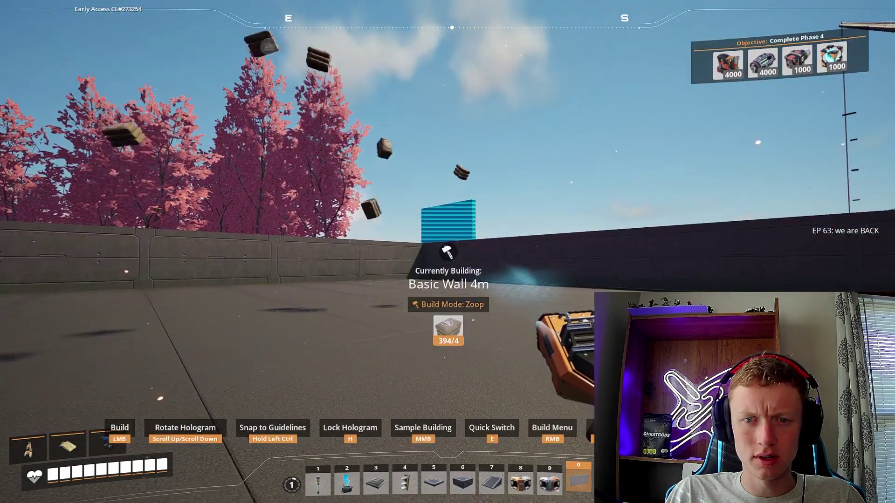
click(448, 252)
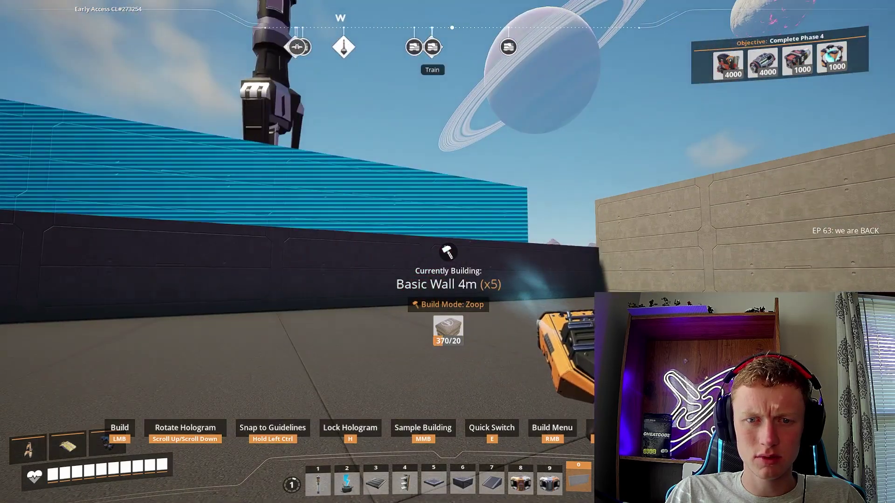
click(448, 251)
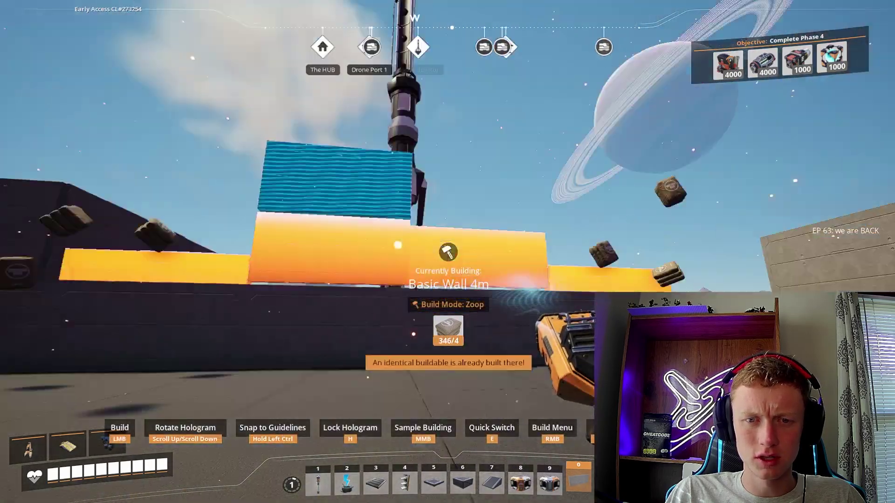
drag(448, 251, 447, 252)
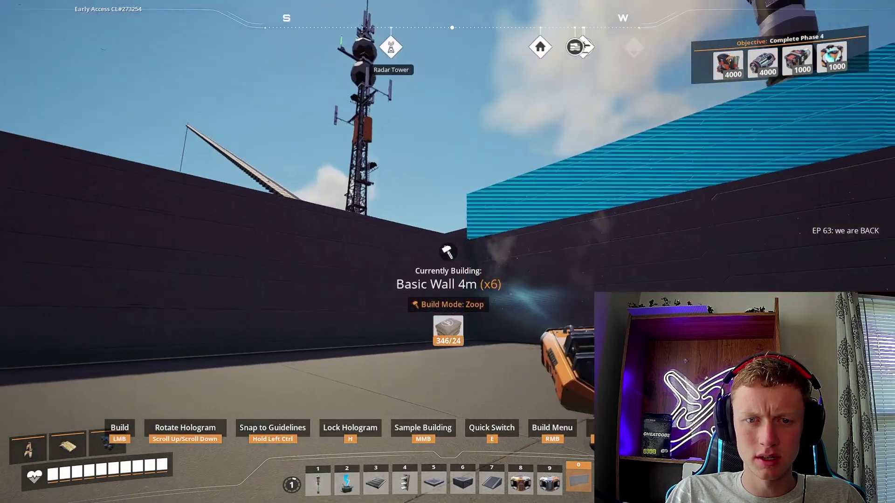
click(447, 252)
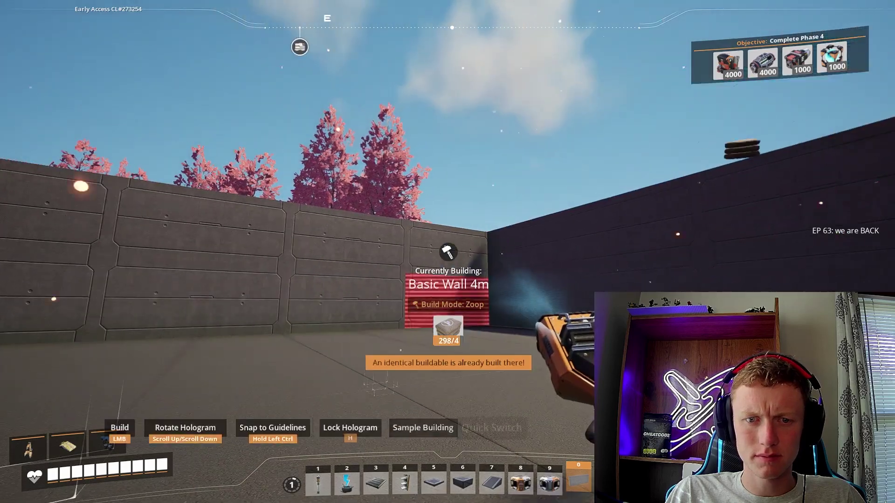
Raise the enclosure with several more six-wall rows along the wall tops
drag(447, 252, 448, 252)
click(447, 251)
click(447, 251)
click(447, 251)
click(447, 252)
click(448, 251)
click(448, 252)
key(Escape)
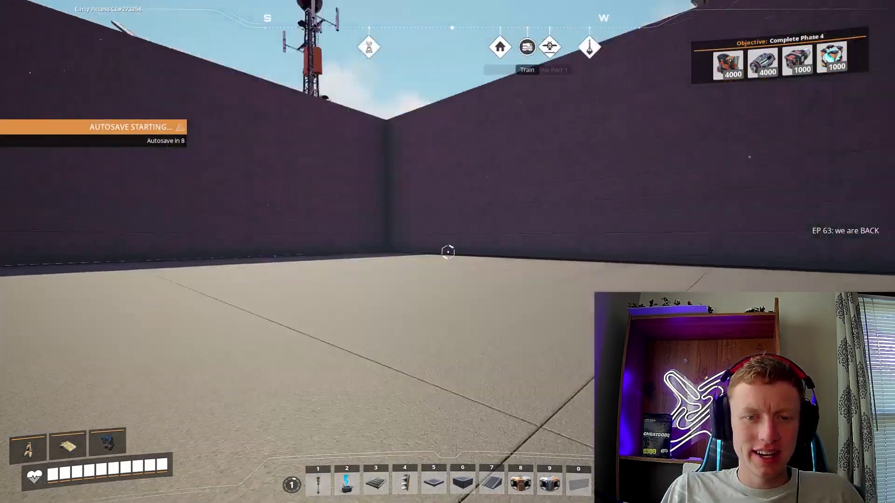
Select the Jump Pad from the Transport category of the build menu
key(q)
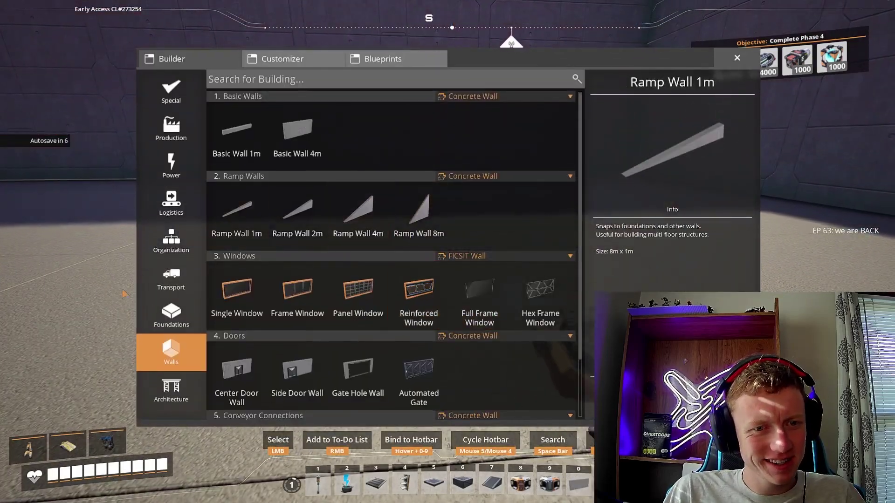
click(171, 316)
click(171, 278)
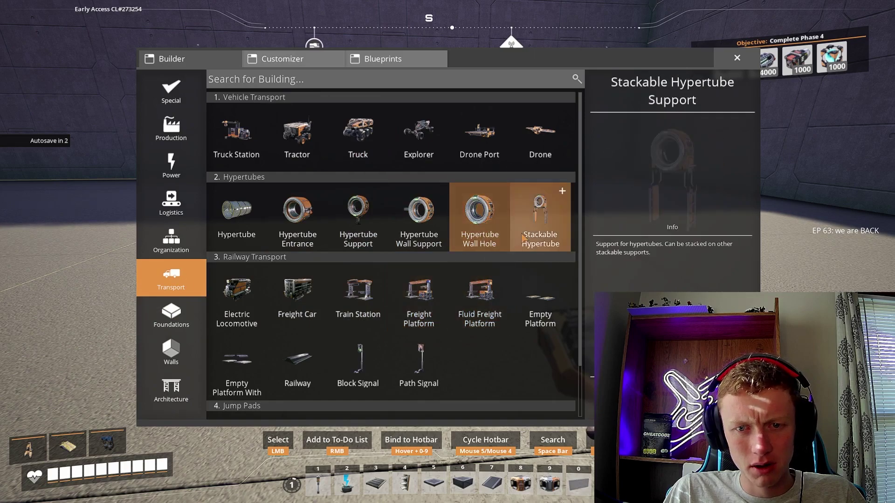
scroll(493, 356, down, 2)
scroll(492, 353, down, 1)
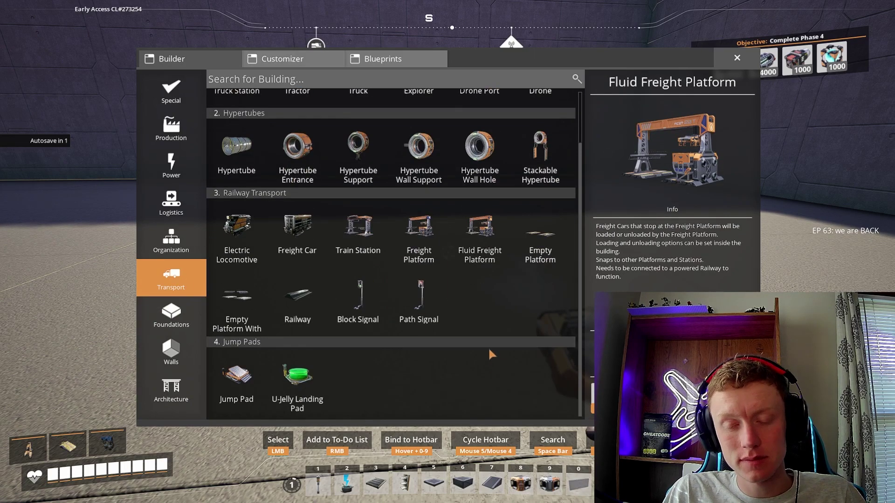
click(240, 390)
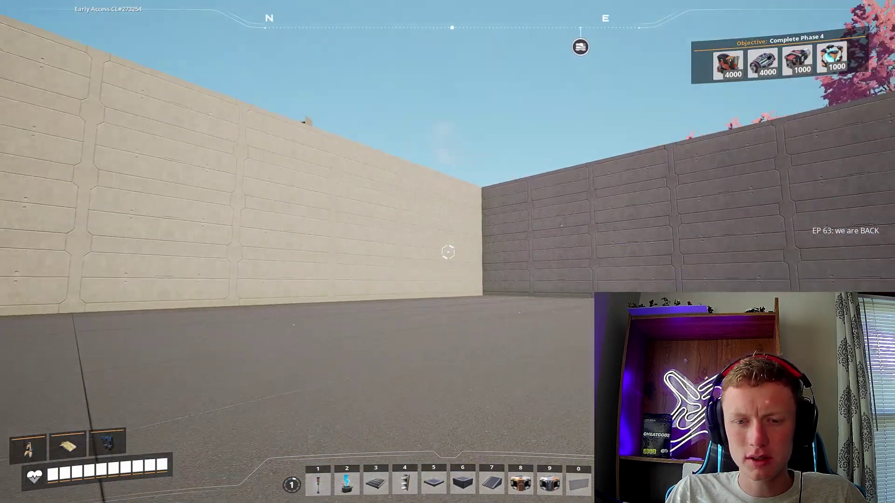
key(q)
scroll(315, 281, down, 2)
click(233, 380)
Line up and build a jump pad on the floor against an inner wall
key(w)
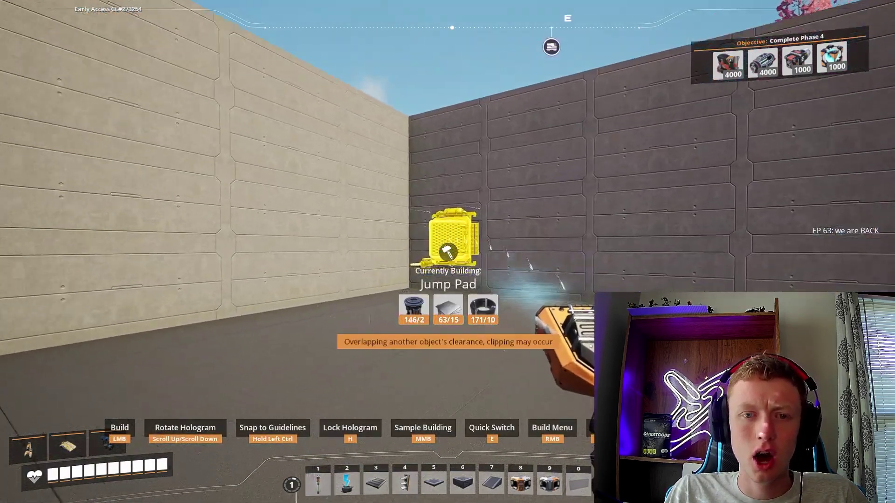
drag(448, 251, 448, 252)
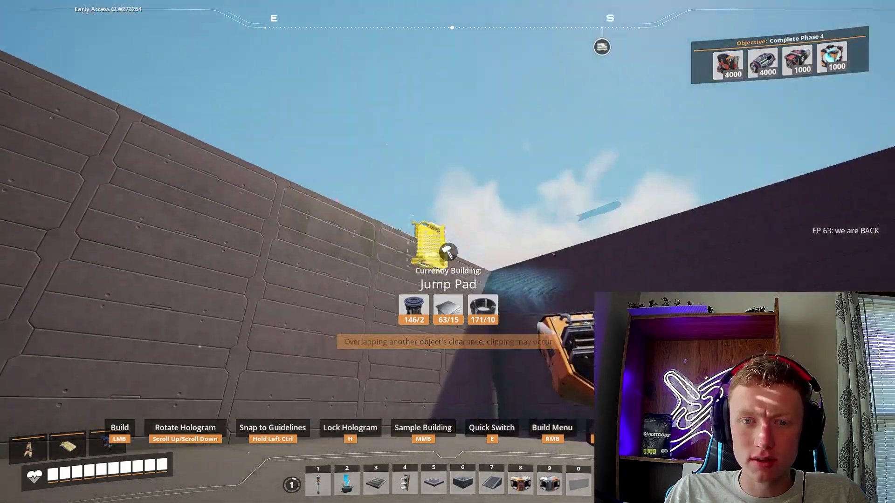
key(a)
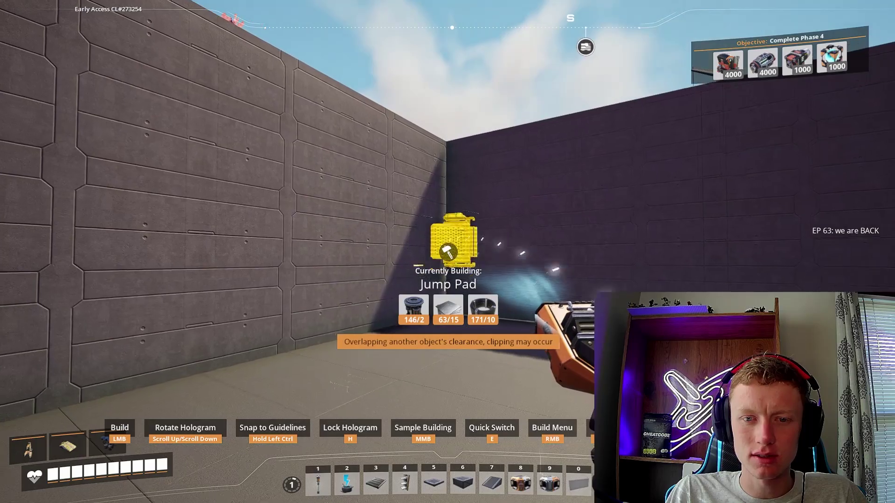
drag(447, 252, 448, 251)
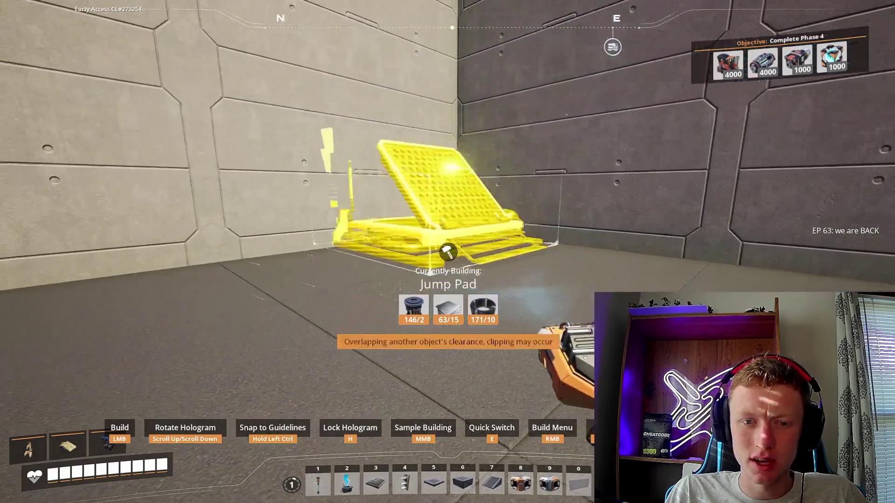
key(w)
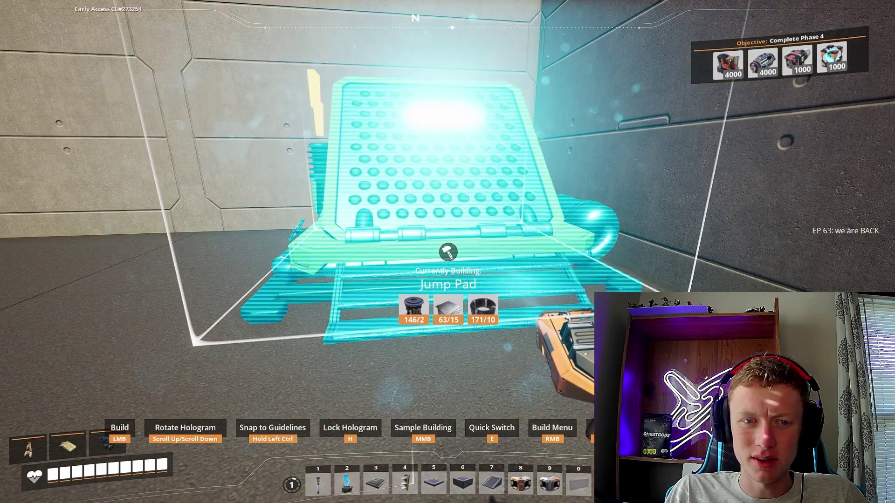
drag(448, 252, 448, 252)
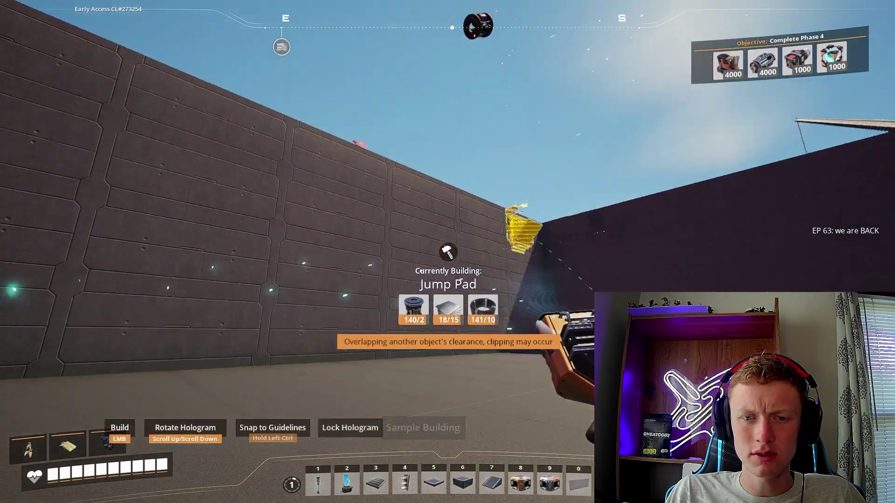
click(447, 252)
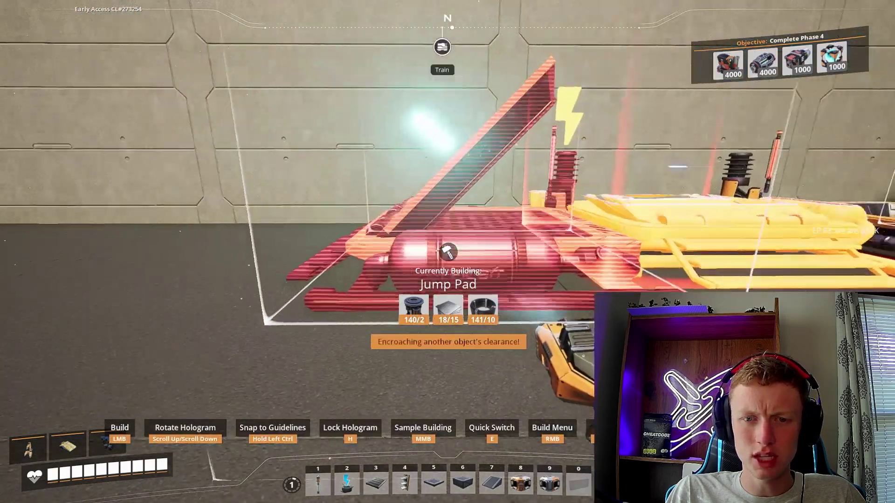
scroll(447, 252, up, 1)
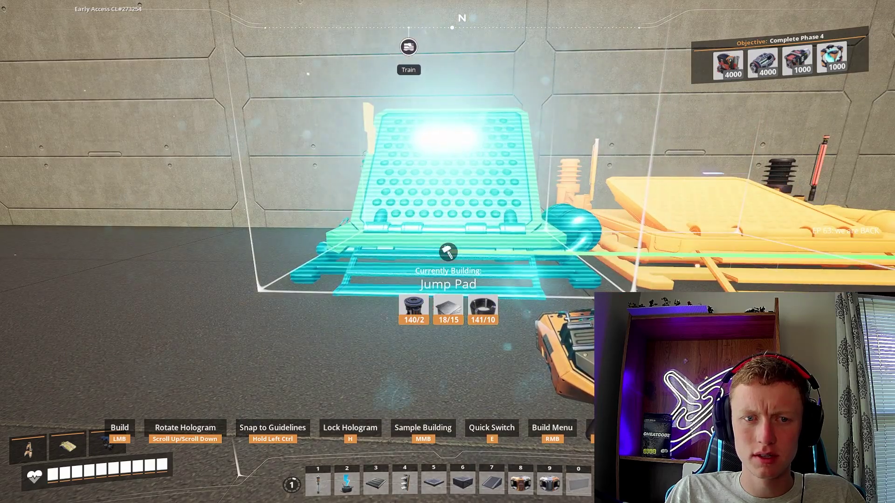
scroll(448, 252, down, 1)
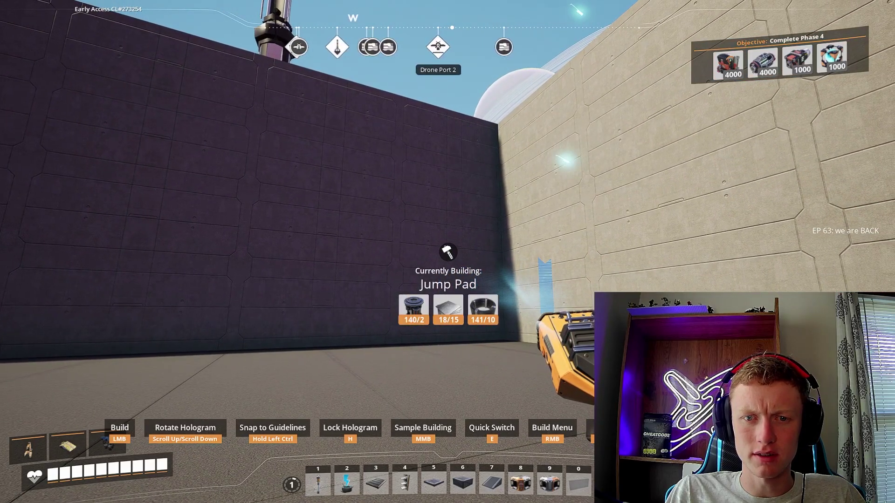
Place five more jump pads in a line along the inner wall base, up to the corner
key(Escape)
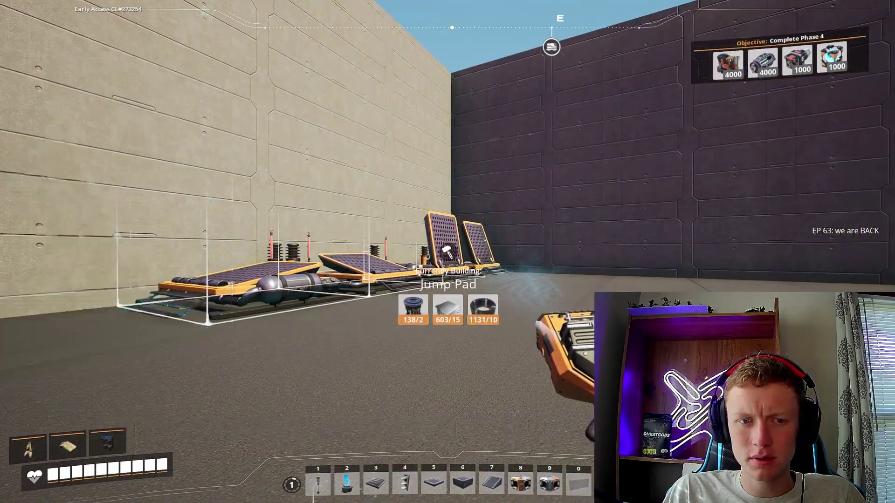
click(448, 252)
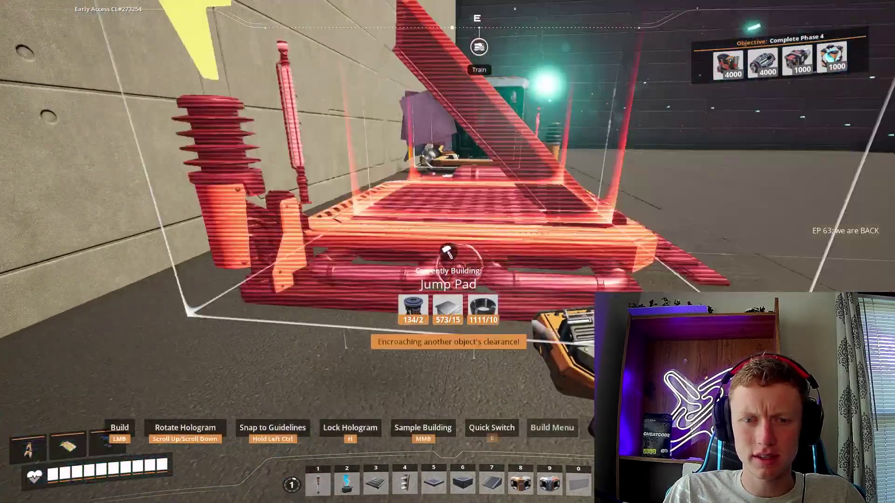
click(448, 251)
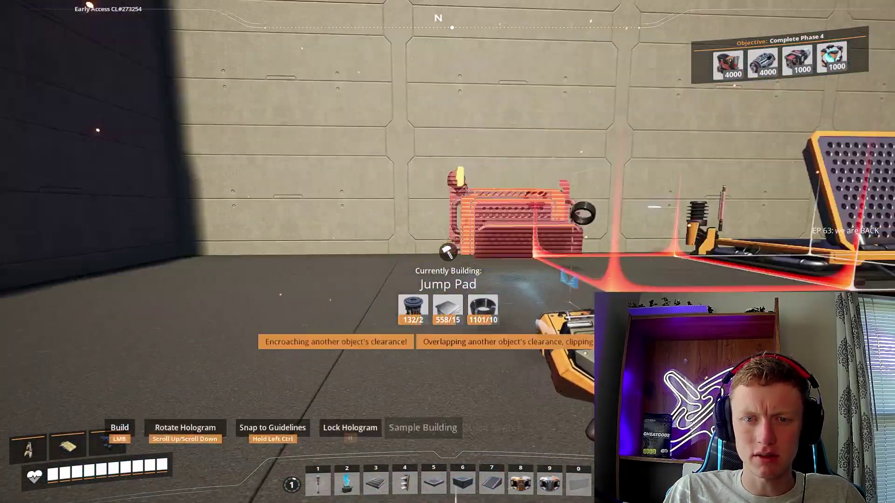
click(447, 252)
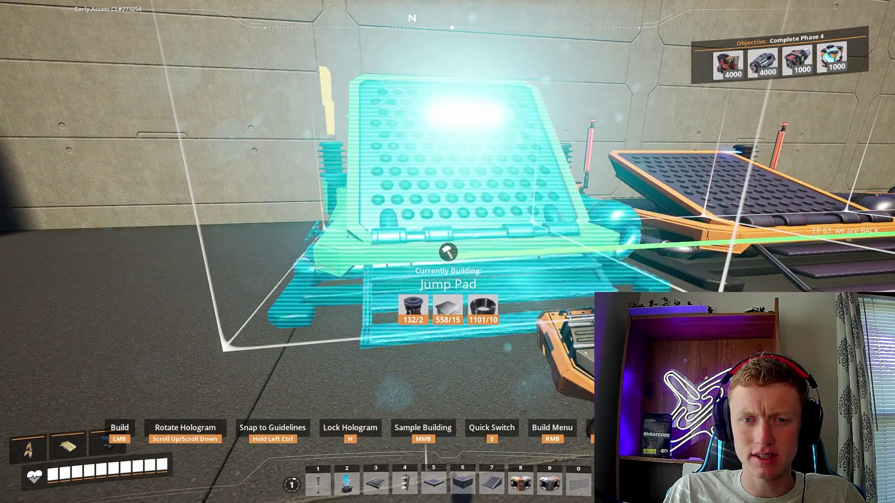
scroll(448, 251, down, 2)
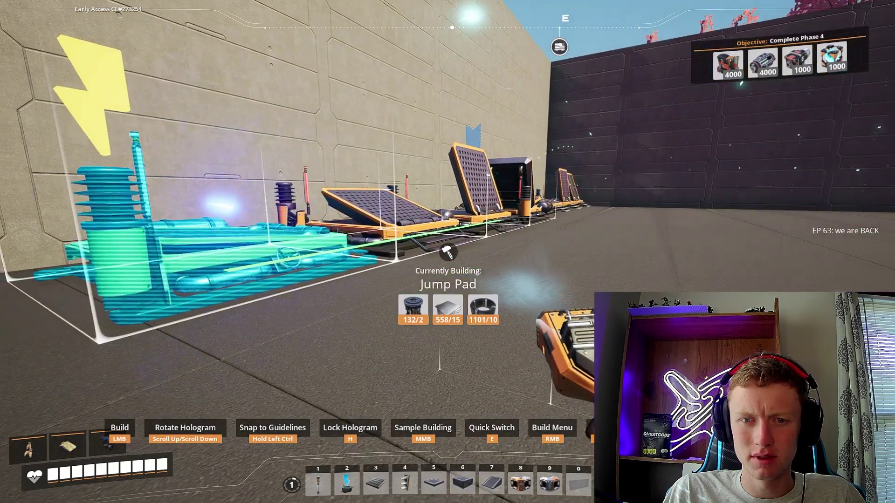
click(447, 253)
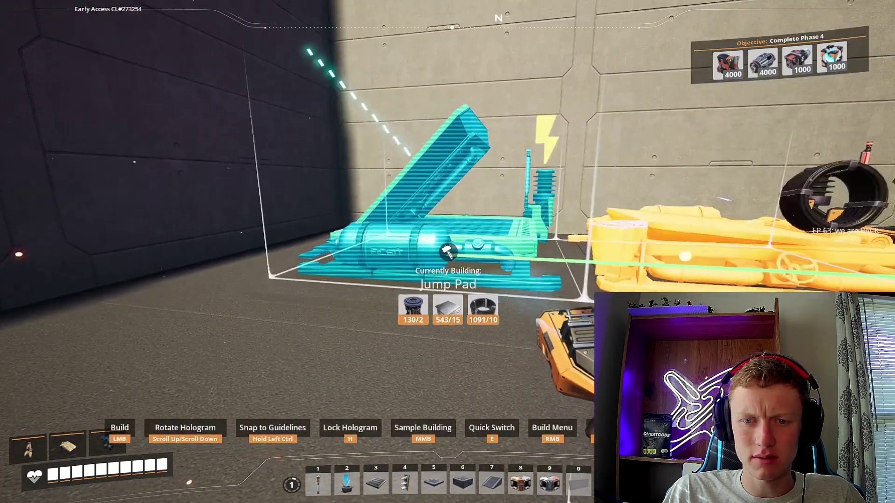
key(s)
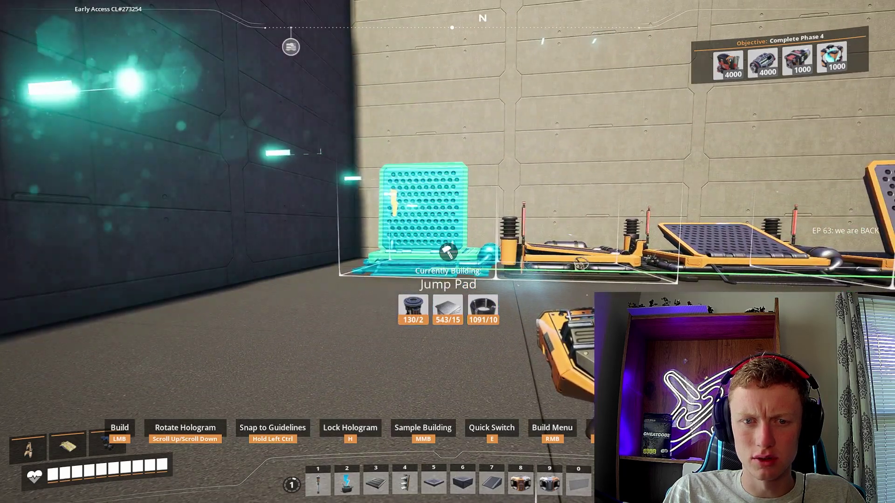
click(447, 252)
key(Escape)
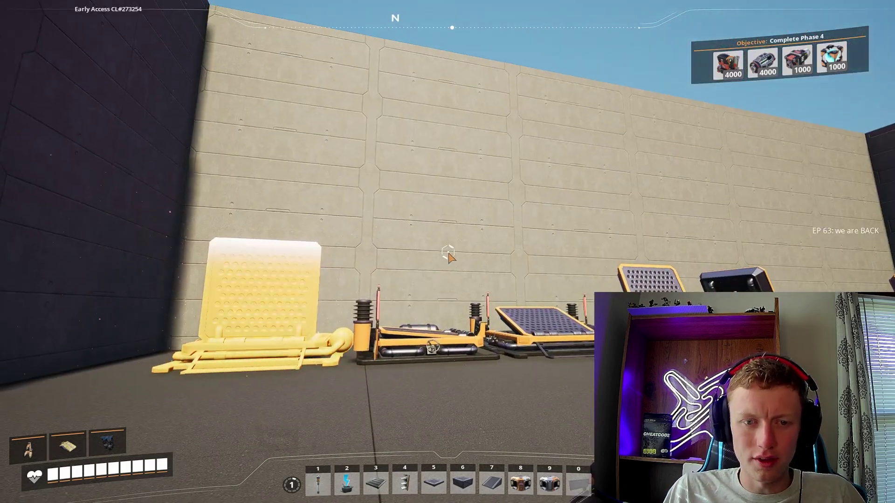
Reselect the Jump Pad and mount the first tilted pads high on the wall
key(q)
click(249, 378)
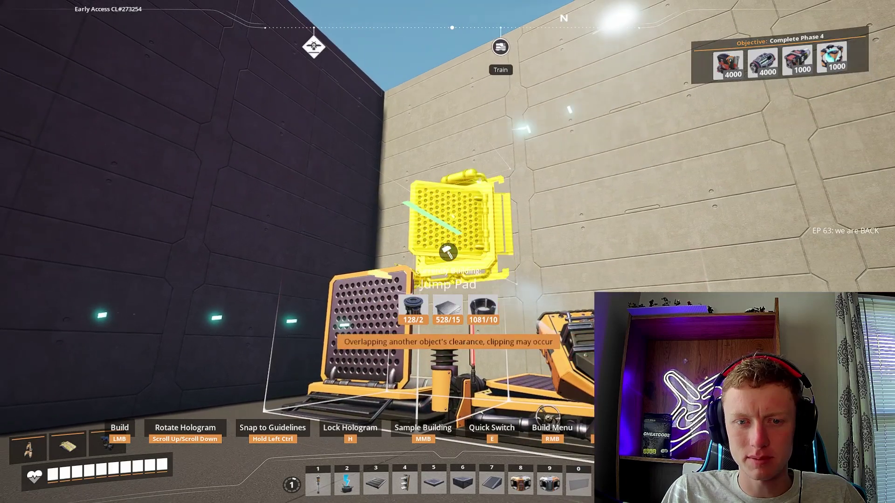
scroll(447, 252, up, 1)
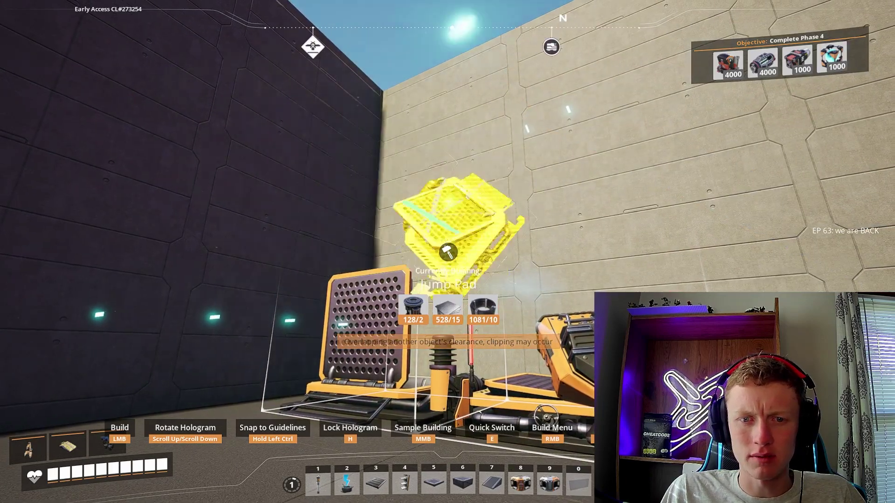
scroll(448, 251, up, 1)
scroll(447, 252, up, 1)
click(447, 252)
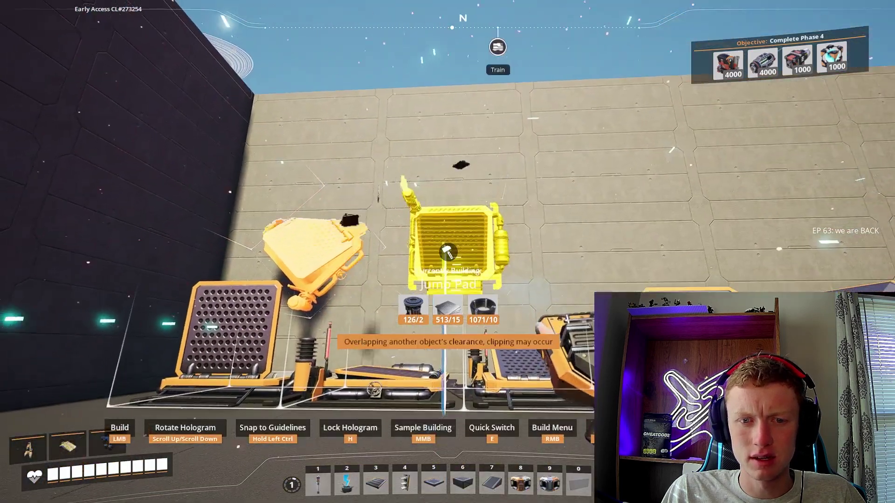
scroll(447, 252, up, 1)
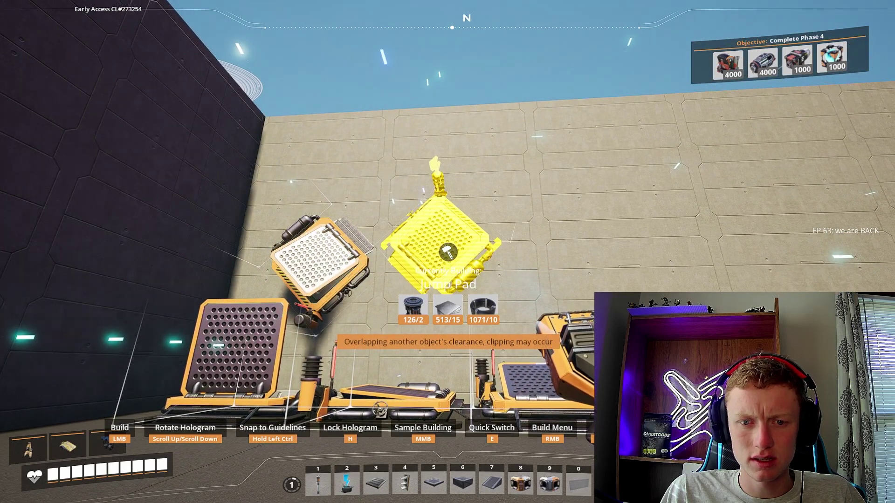
click(447, 252)
scroll(447, 253, up, 1)
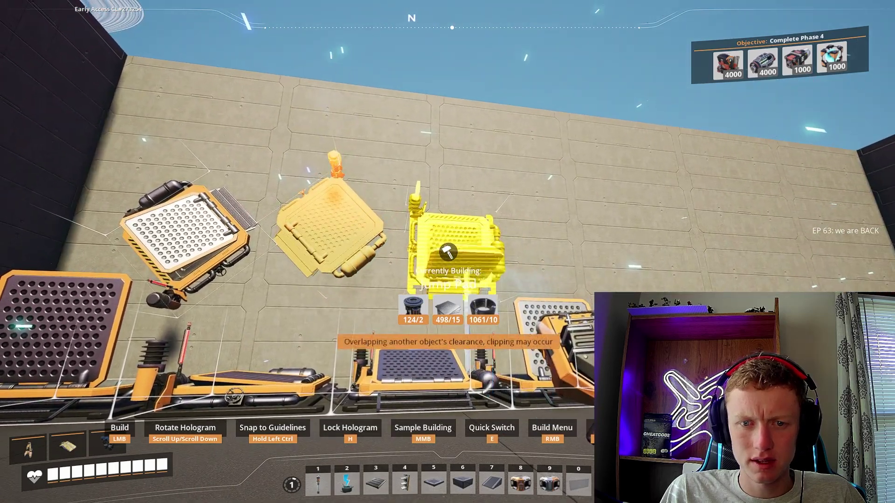
click(447, 252)
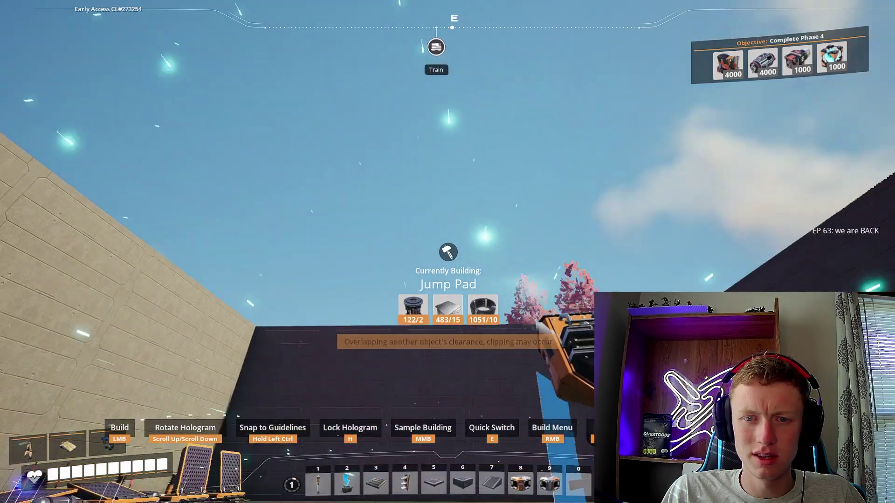
click(448, 252)
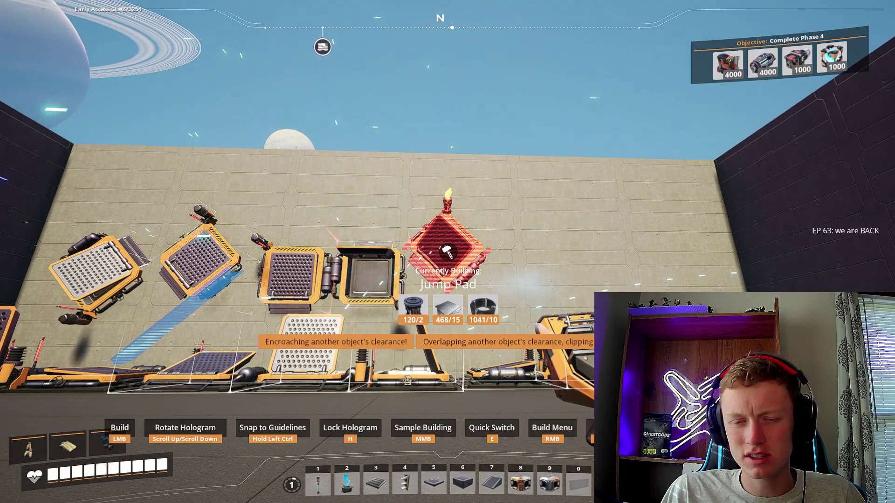
Add more angled jump pads in rising rows across the wall face
click(448, 251)
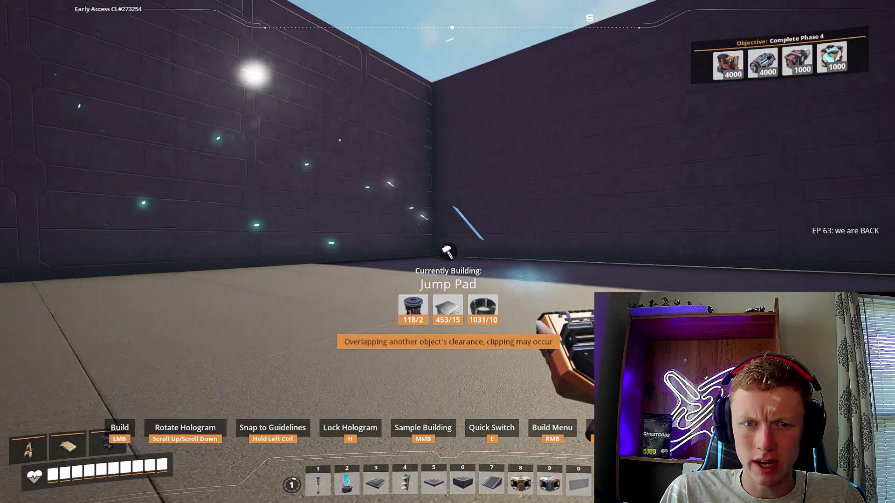
click(447, 252)
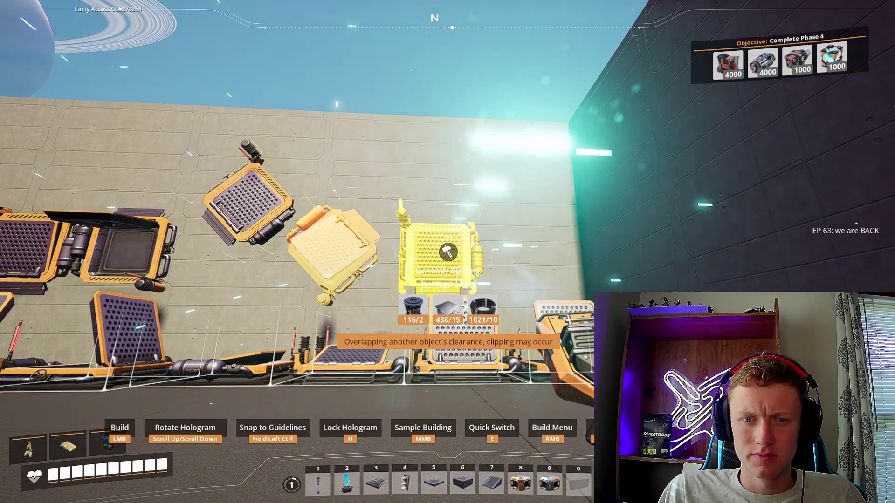
click(448, 252)
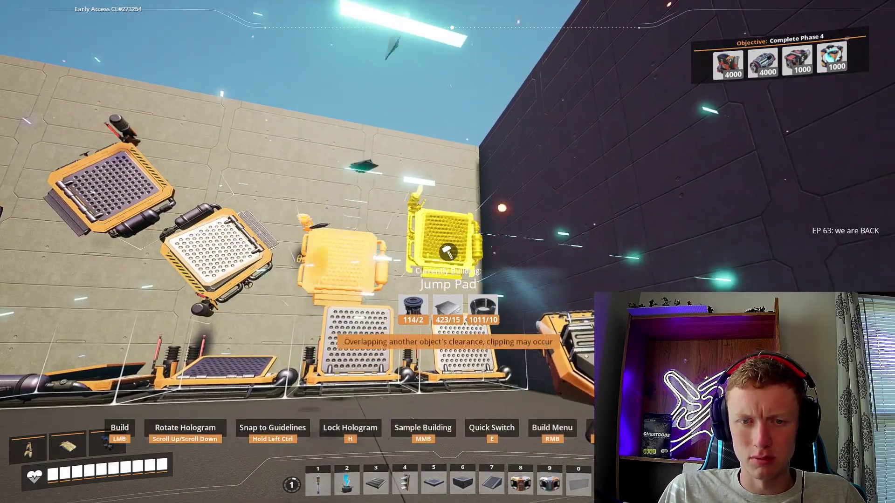
click(447, 252)
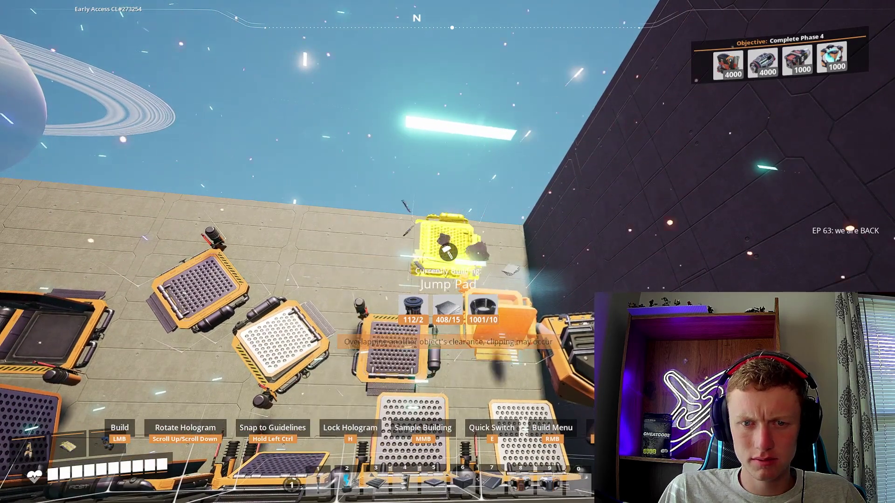
click(448, 252)
click(447, 251)
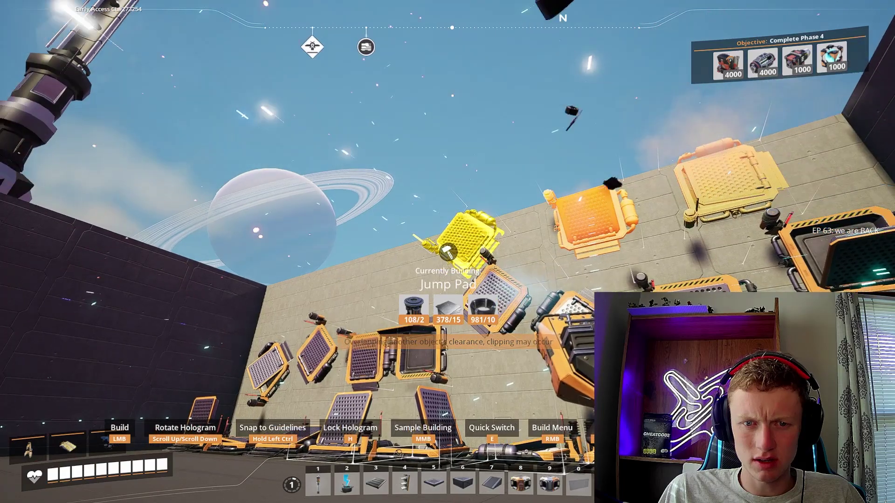
click(448, 252)
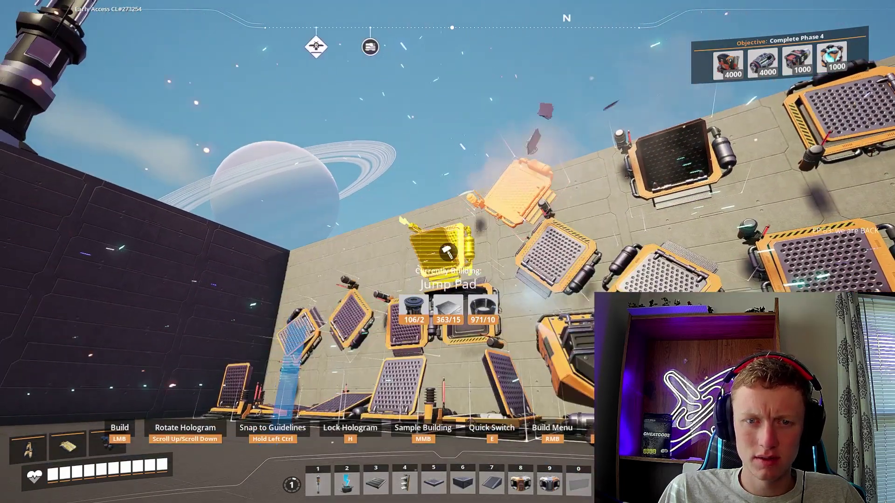
click(448, 251)
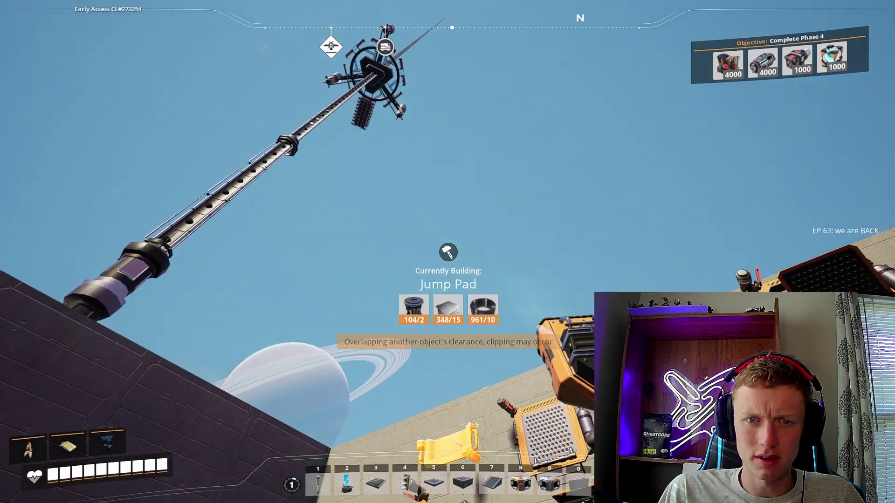
click(448, 252)
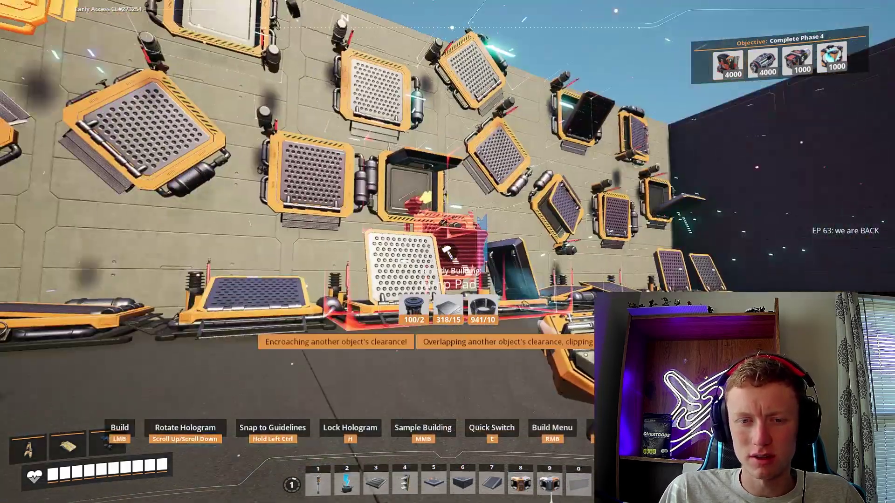
Reselect the Jump Pad and place angled pads on the floor near the wall corner
key(Escape)
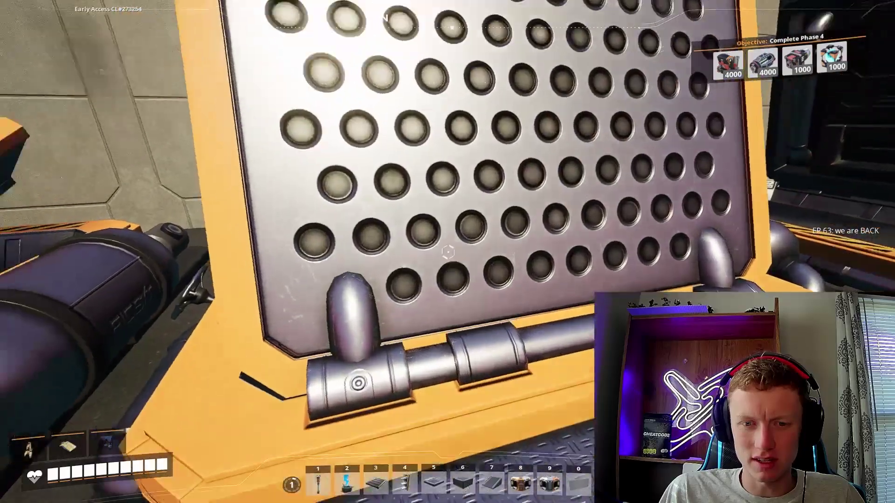
key(q)
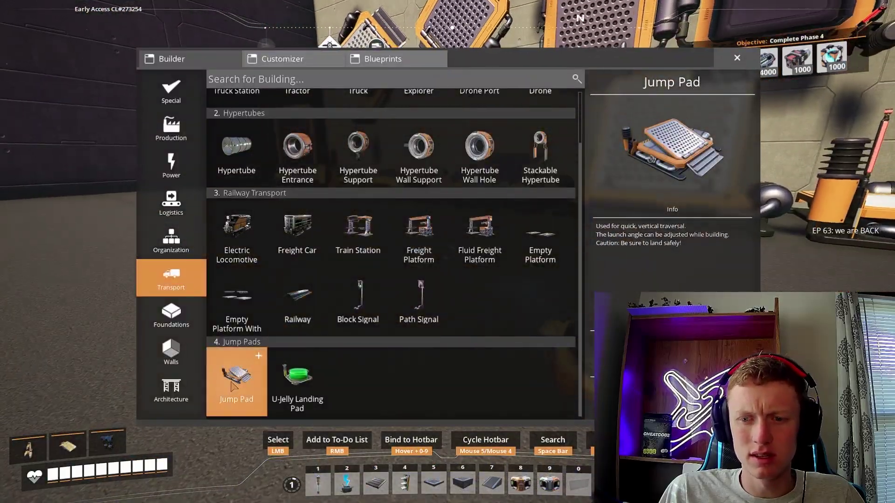
click(235, 383)
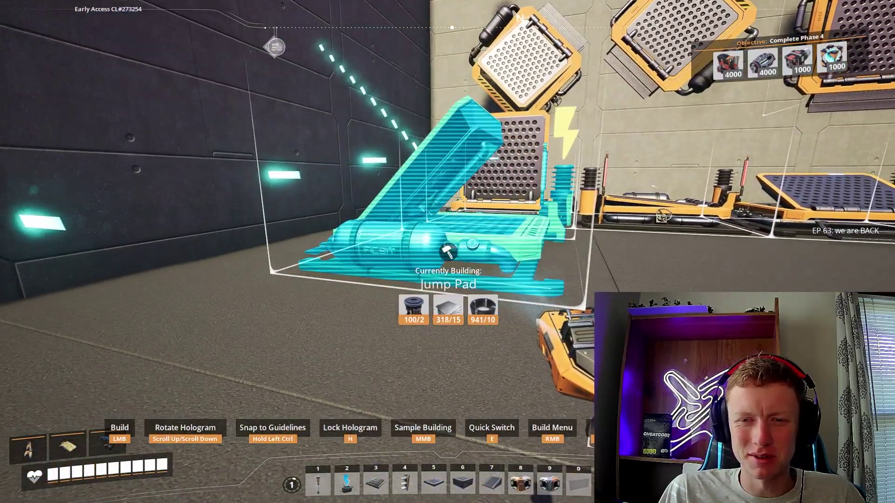
scroll(448, 252, up, 2)
scroll(447, 251, up, 1)
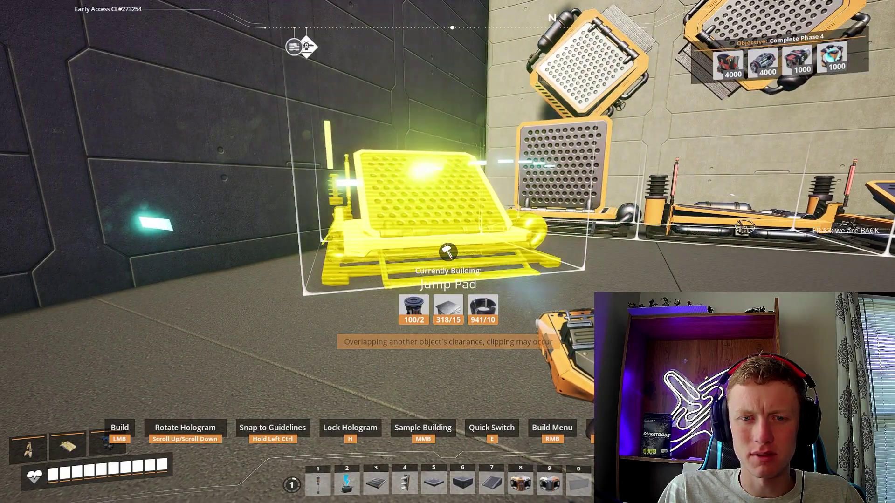
click(448, 252)
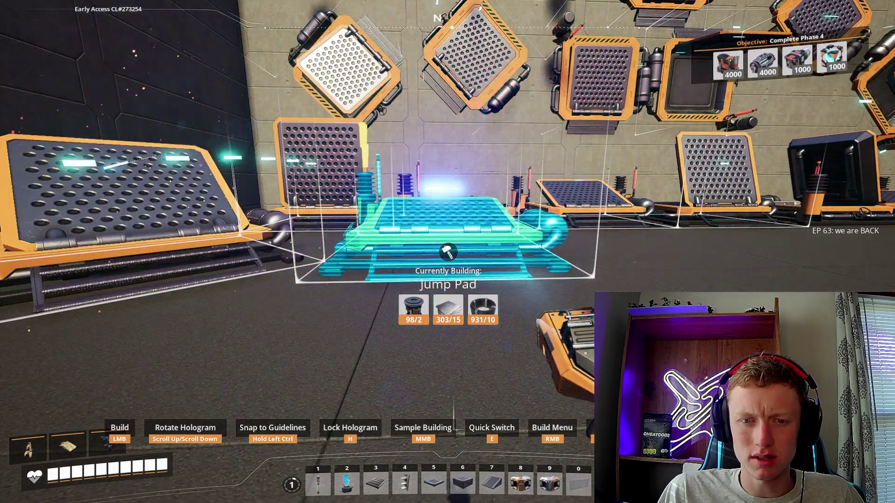
click(447, 252)
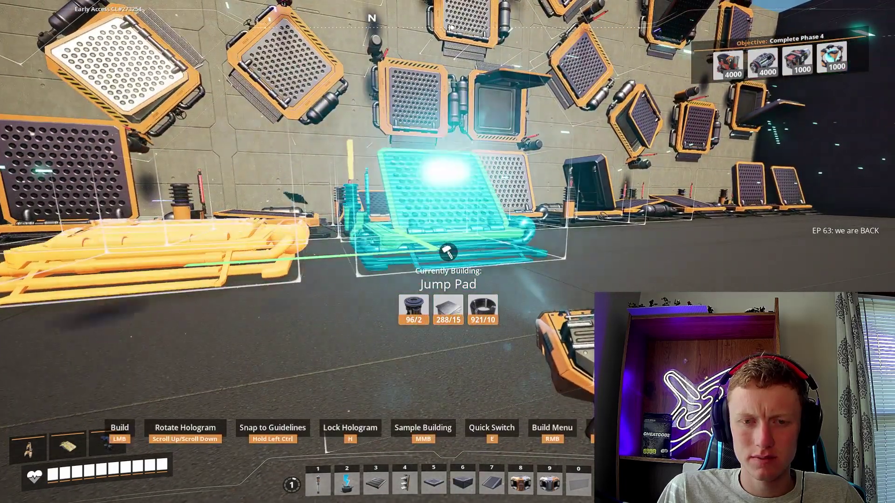
scroll(448, 251, down, 1)
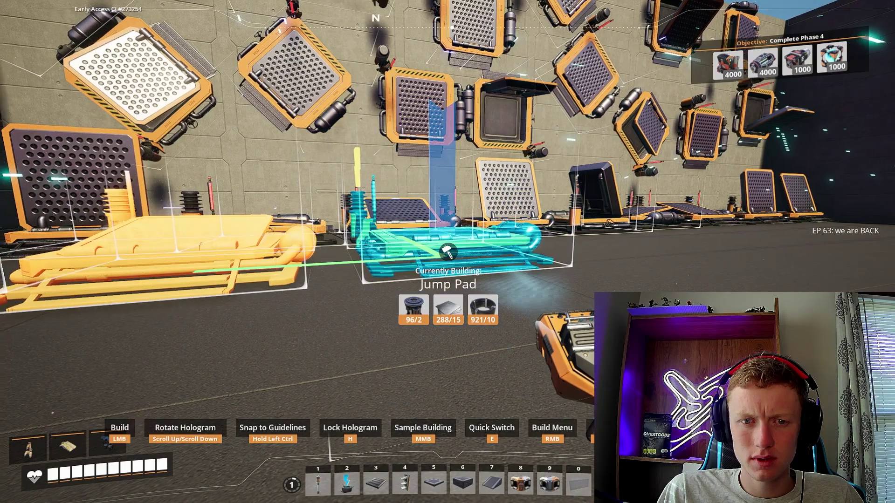
click(448, 252)
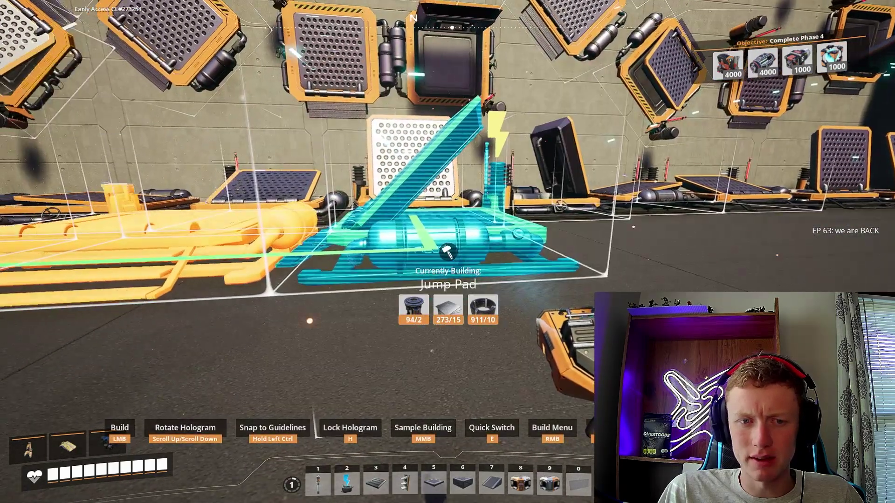
scroll(448, 252, down, 1)
scroll(447, 252, down, 1)
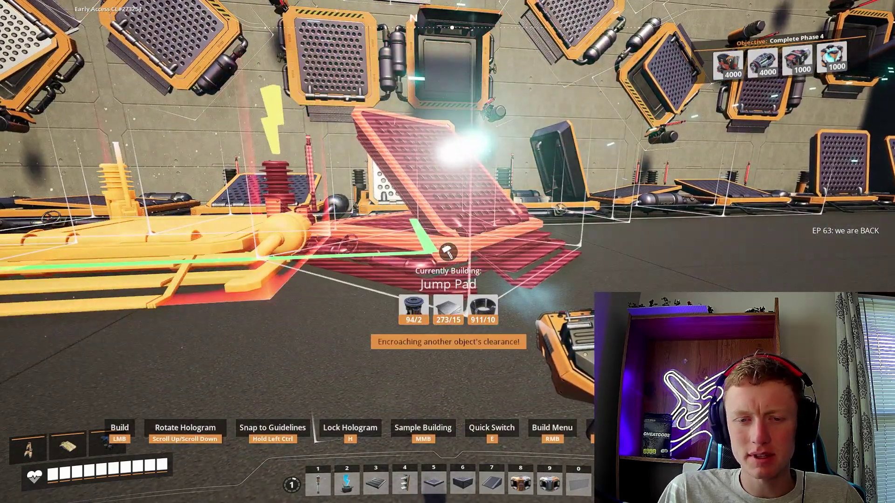
scroll(448, 252, down, 1)
scroll(448, 252, down, 1)
scroll(448, 252, down, 1)
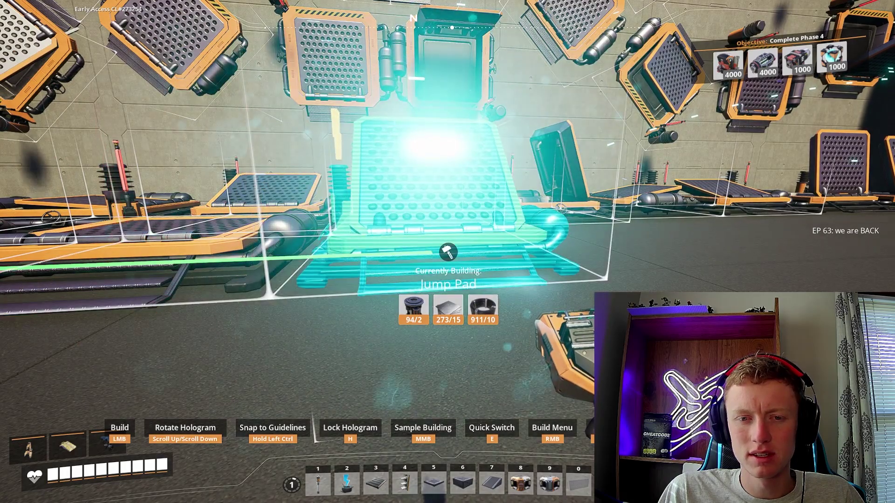
Add six more tilted jump pads along the pit floor beside the dark wall
click(447, 252)
scroll(447, 252, down, 1)
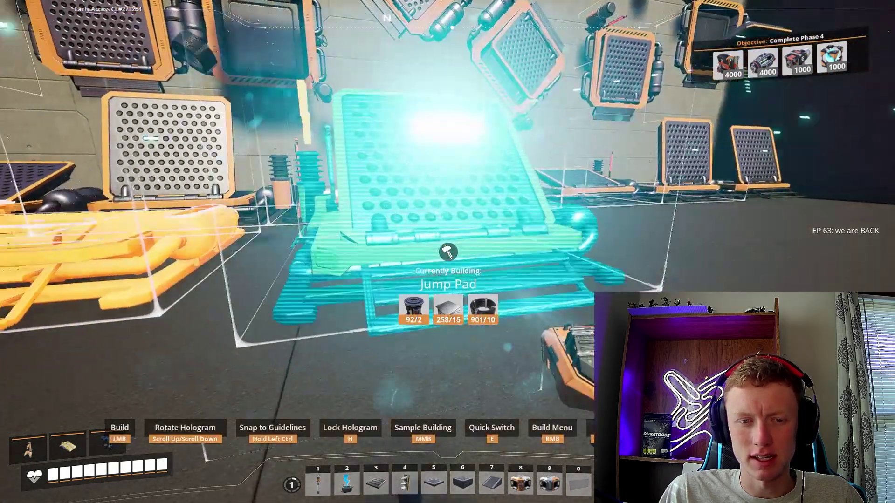
scroll(448, 252, down, 1)
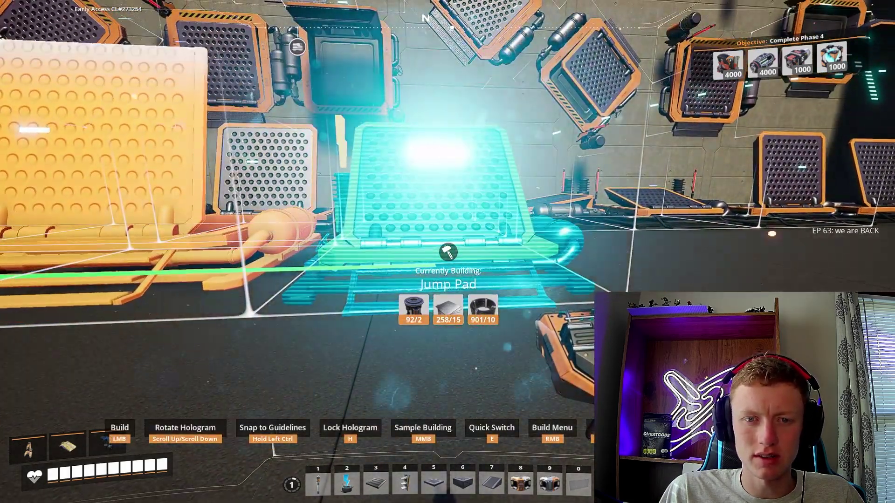
click(447, 252)
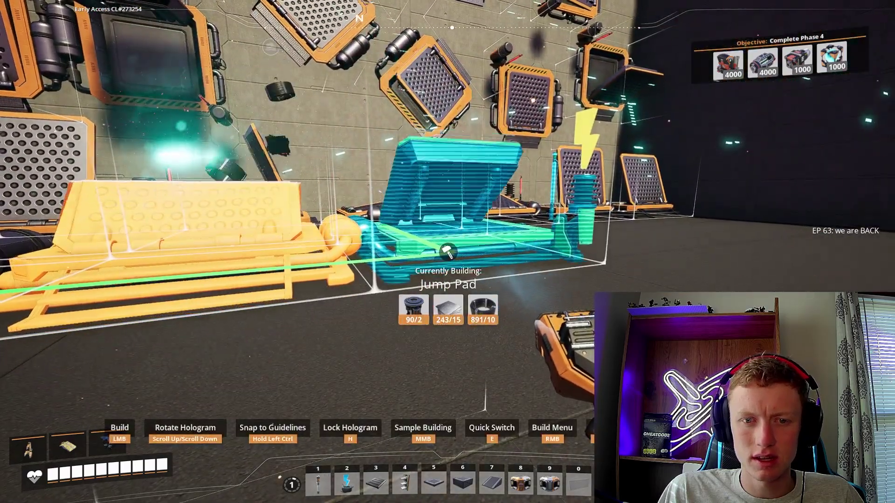
scroll(448, 252, down, 1)
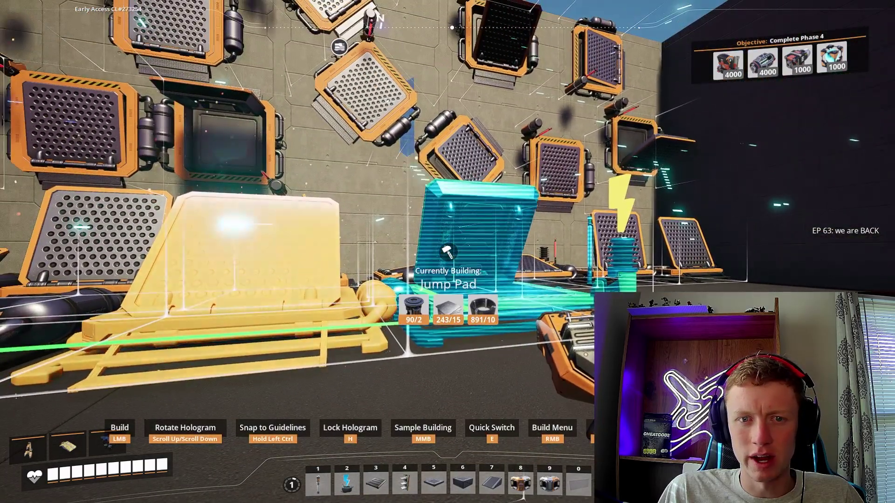
click(447, 252)
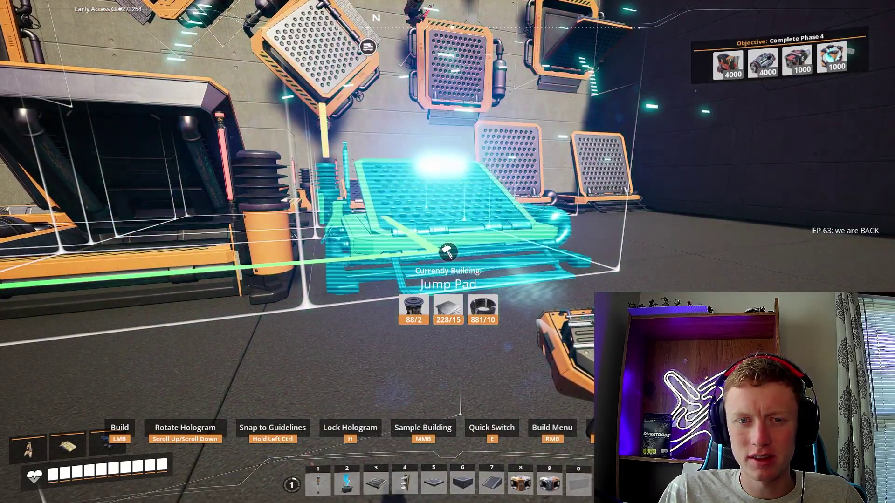
click(447, 251)
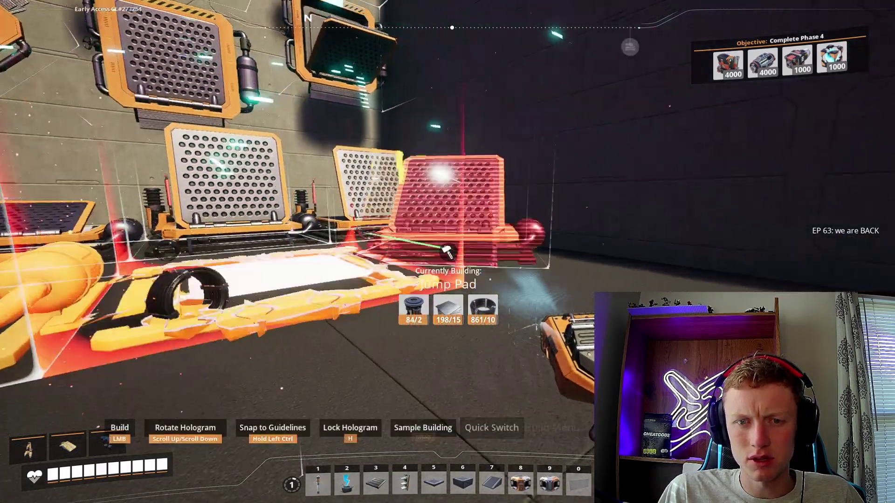
click(447, 252)
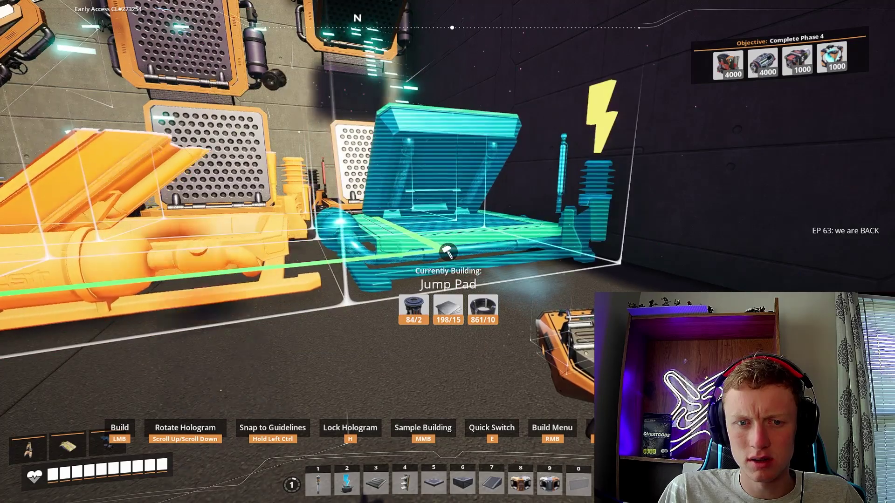
scroll(448, 253, up, 1)
scroll(448, 251, up, 1)
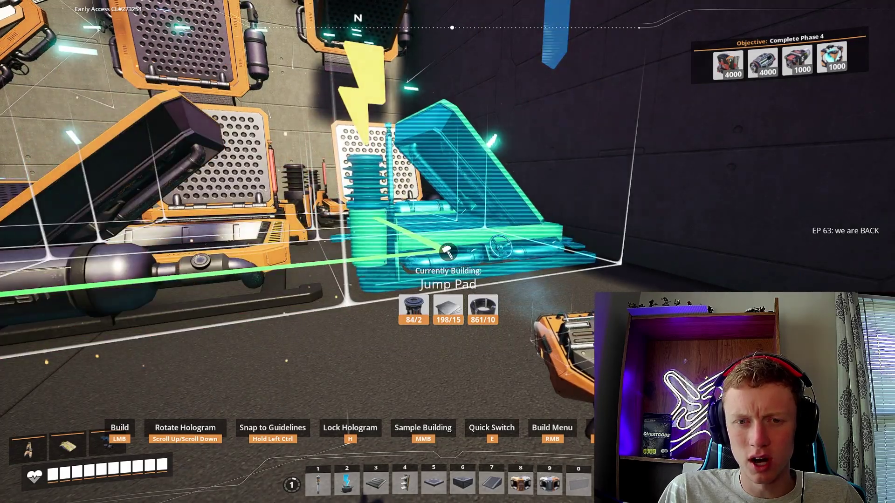
click(448, 252)
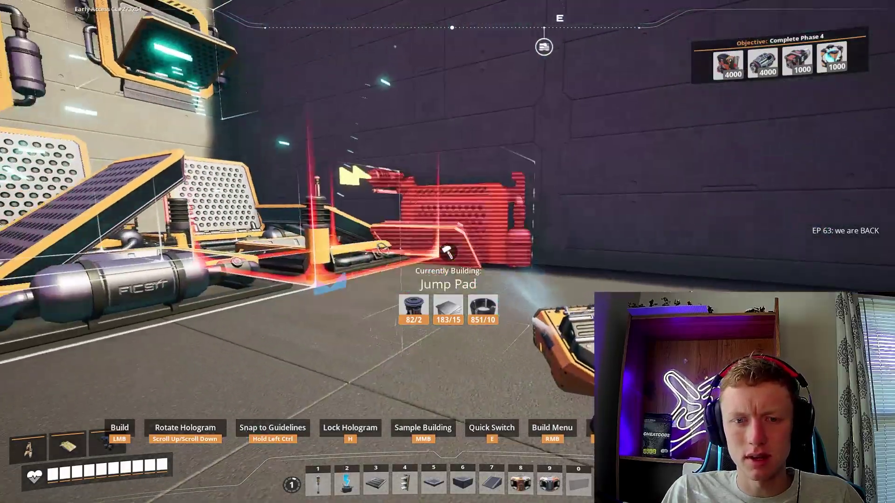
key(Escape)
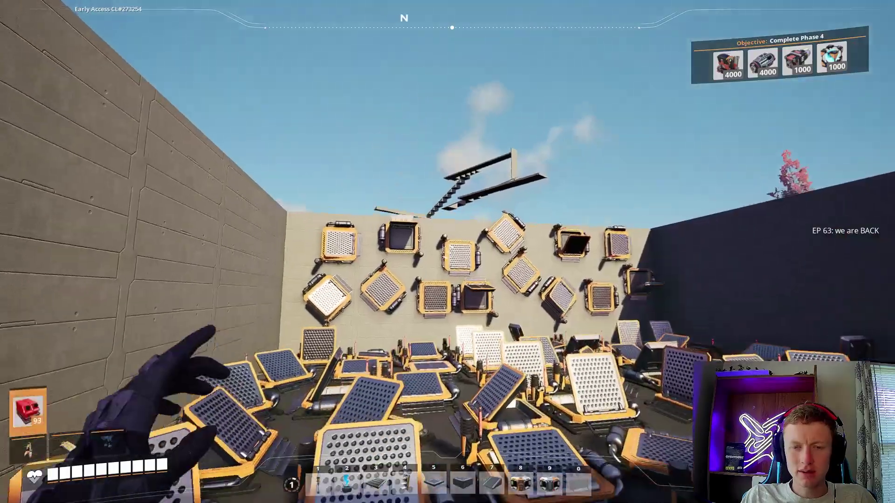
key(q)
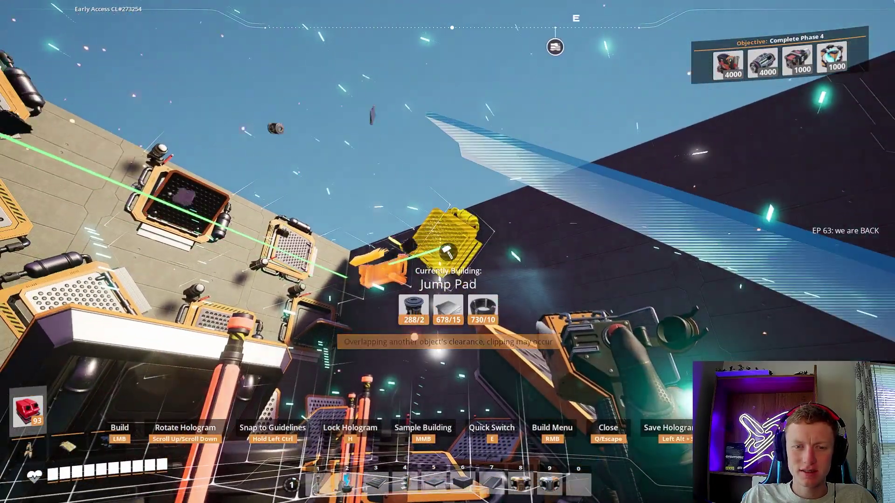
Attach ten jump pads at various angles high on the adjoining pit walls
click(448, 252)
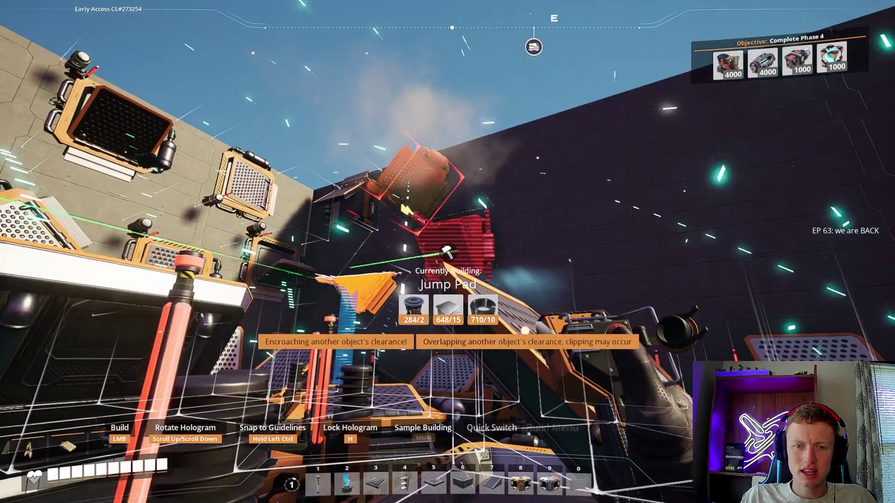
click(448, 251)
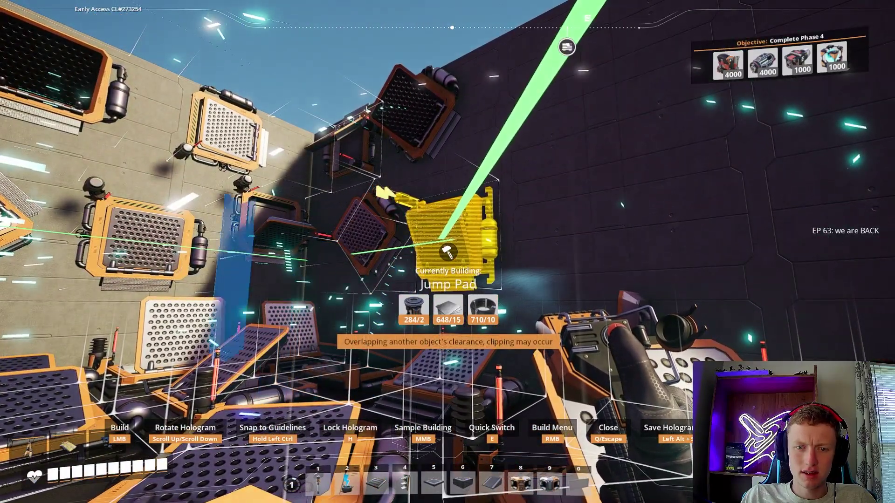
click(448, 252)
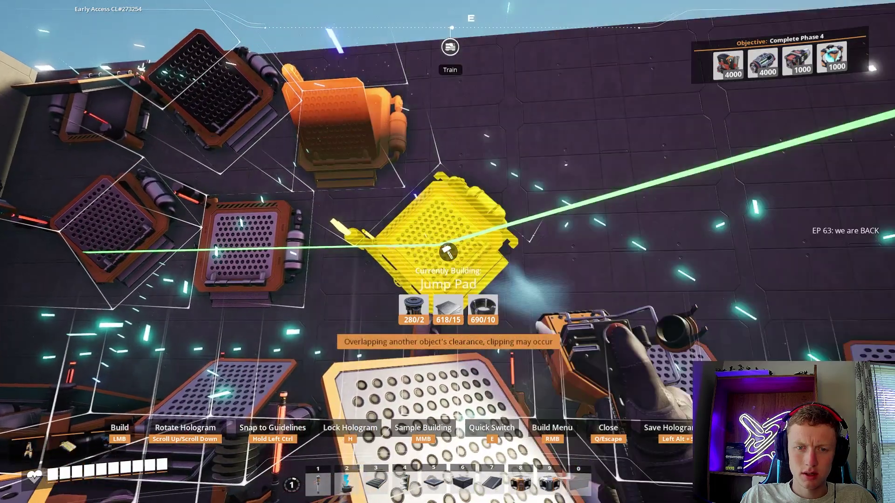
click(448, 253)
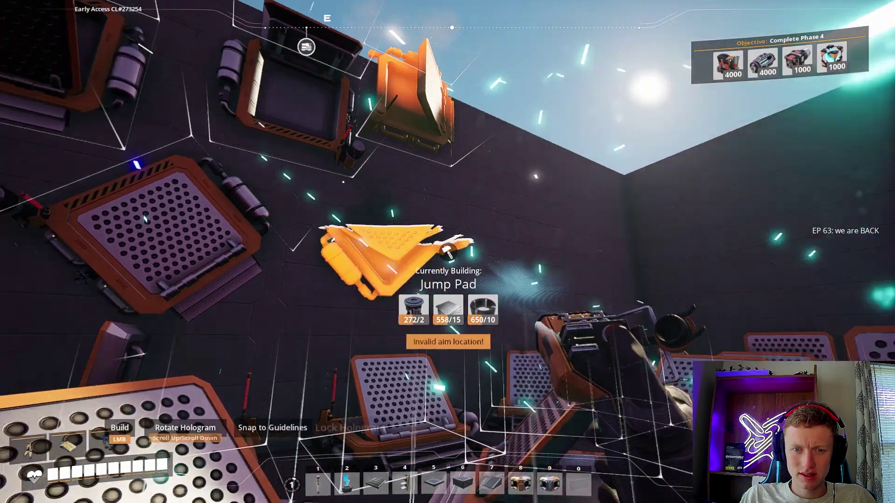
click(448, 253)
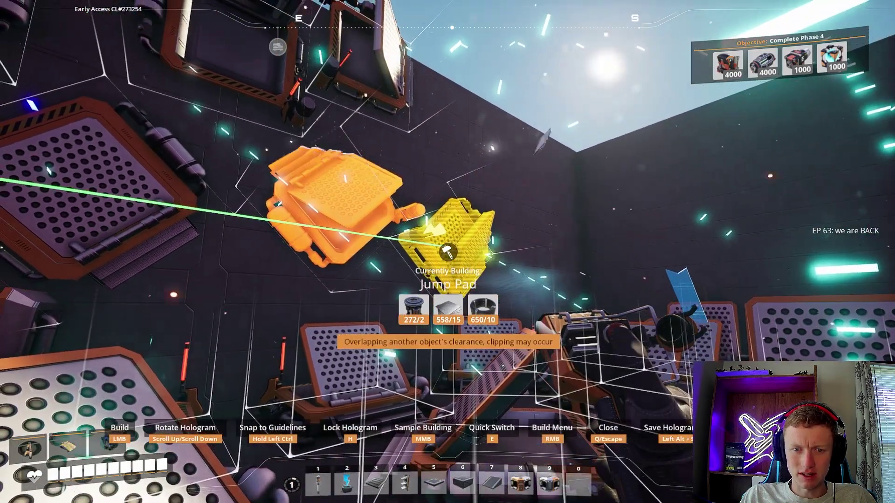
click(447, 252)
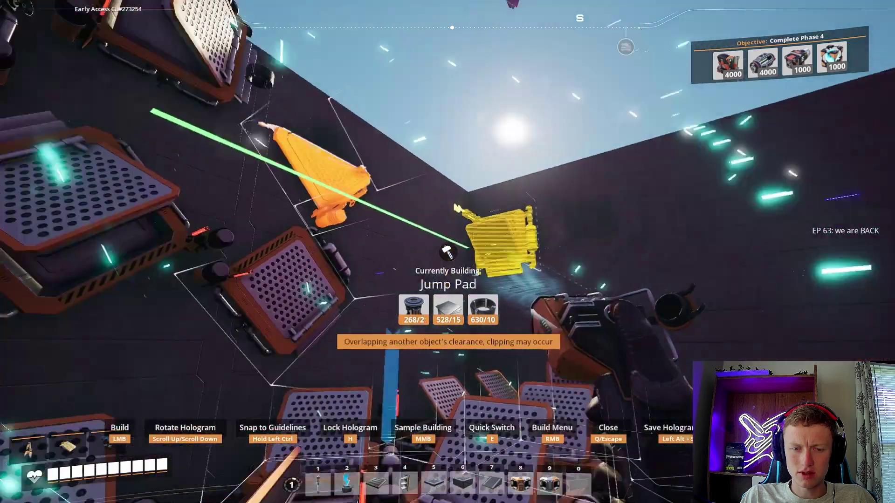
click(447, 252)
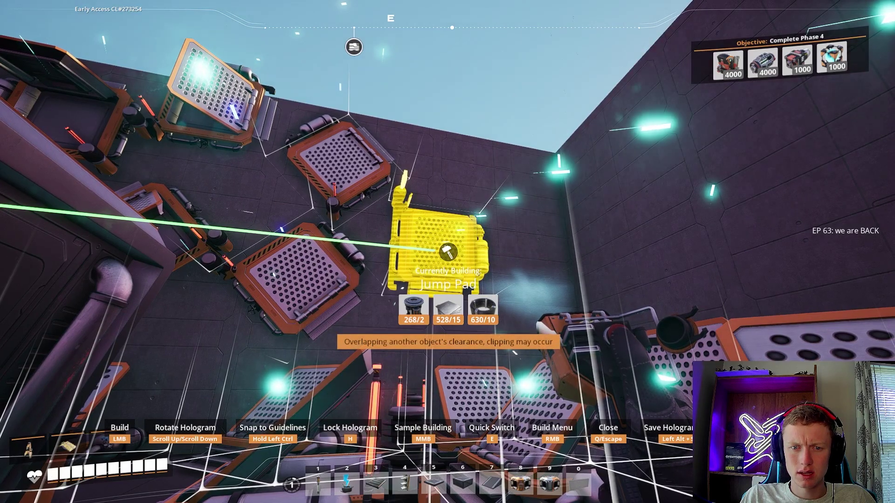
click(448, 252)
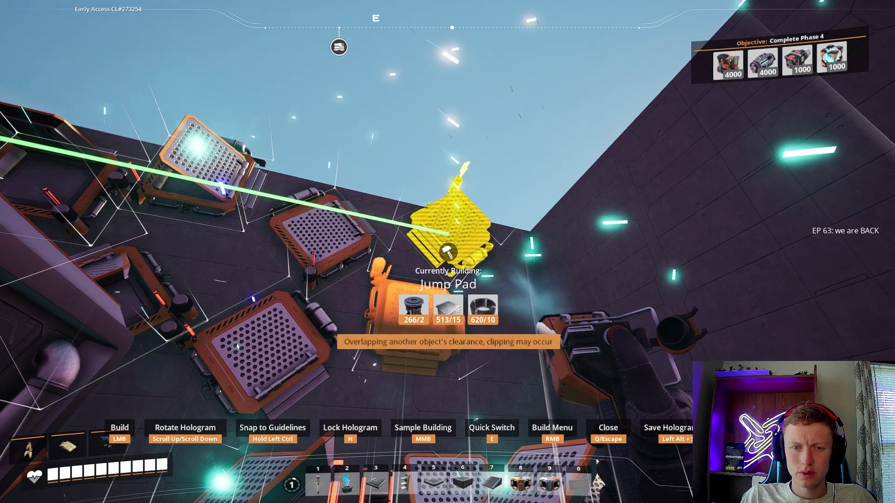
click(447, 252)
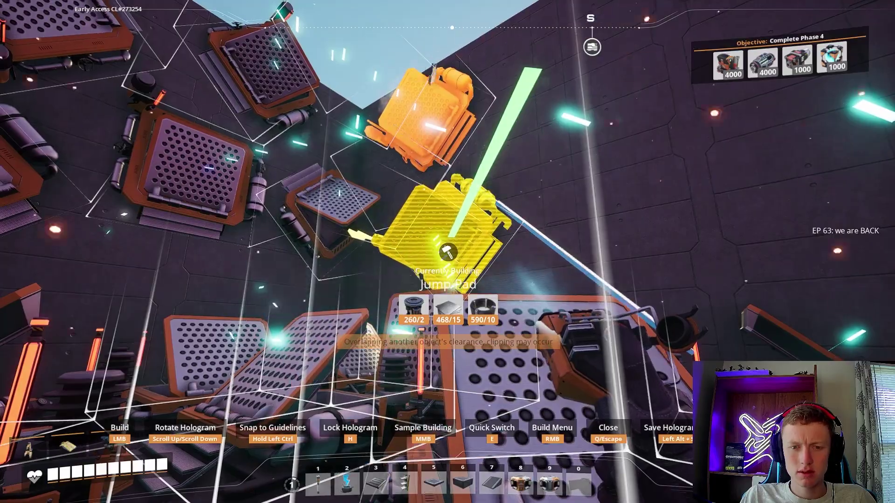
click(447, 252)
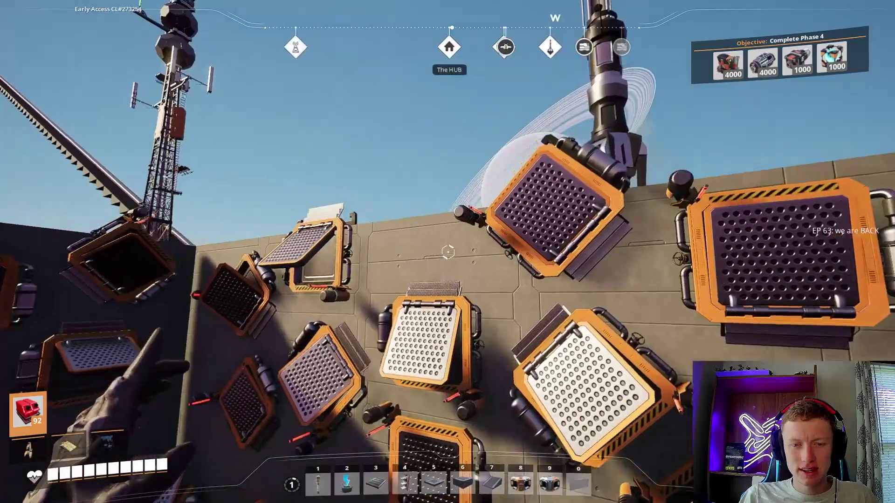
Switch to 4 m basic walls and zoop three rows along the enclosure top
key(2)
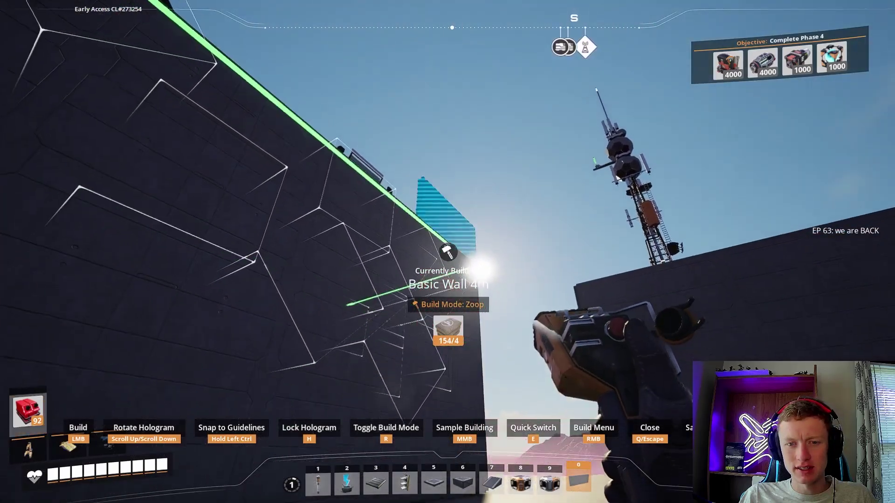
drag(447, 252, 447, 252)
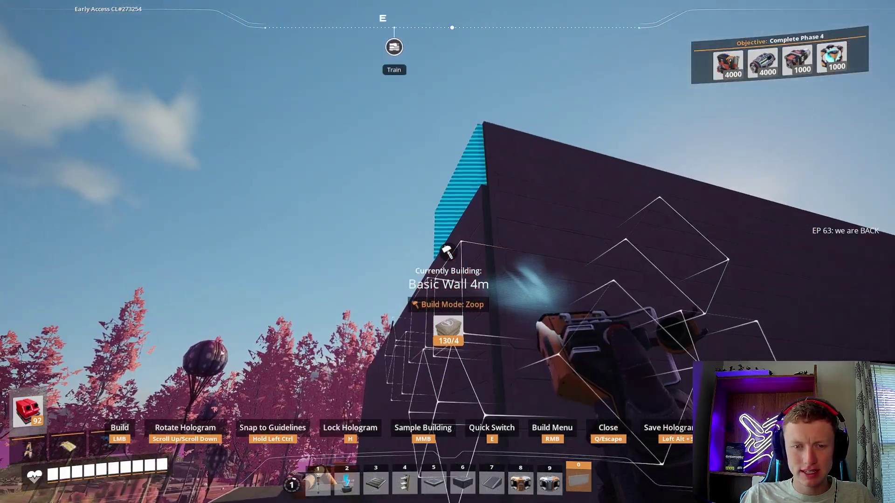
drag(448, 252, 448, 252)
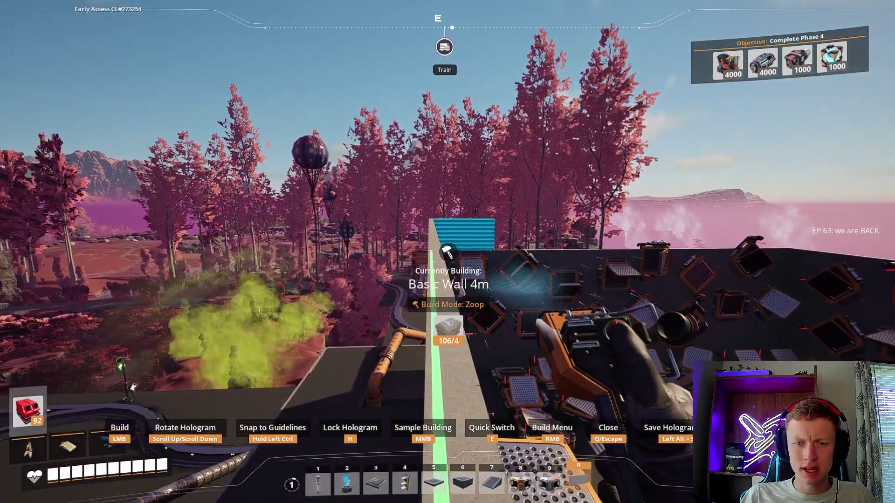
drag(448, 252, 447, 252)
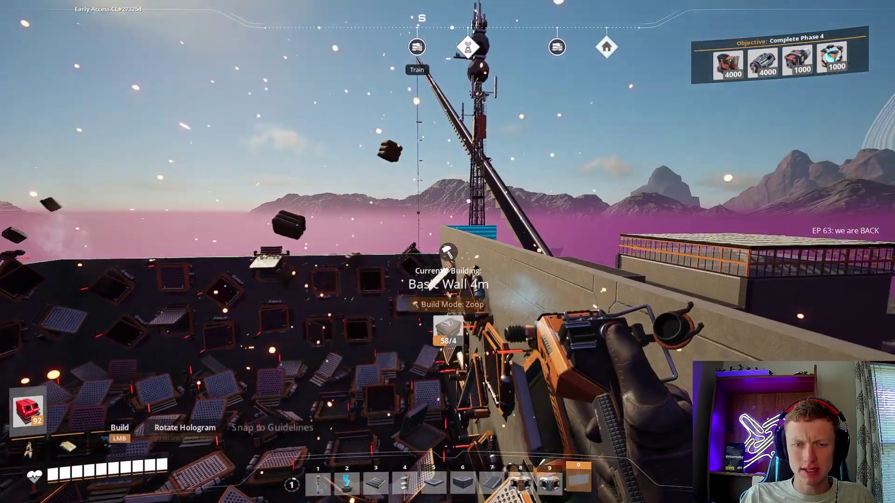
Select Foundation 1m and build rows of seven and six foundations along the wall tops
key(Escape)
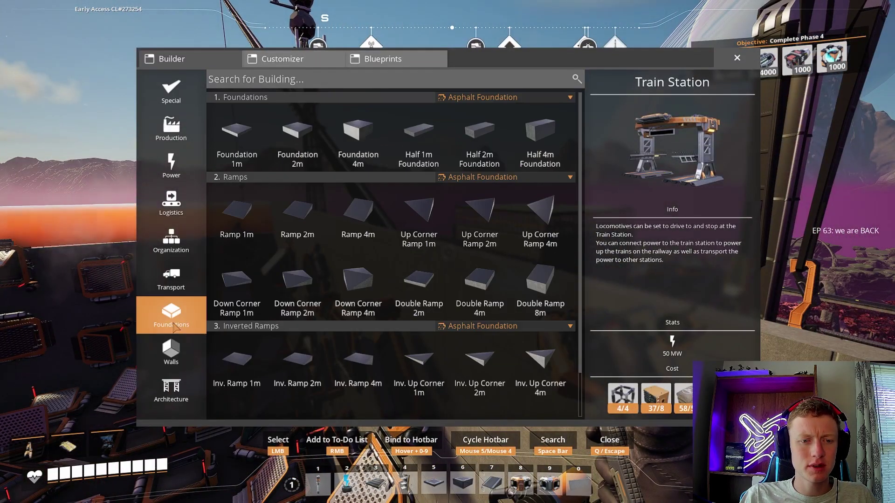
click(248, 144)
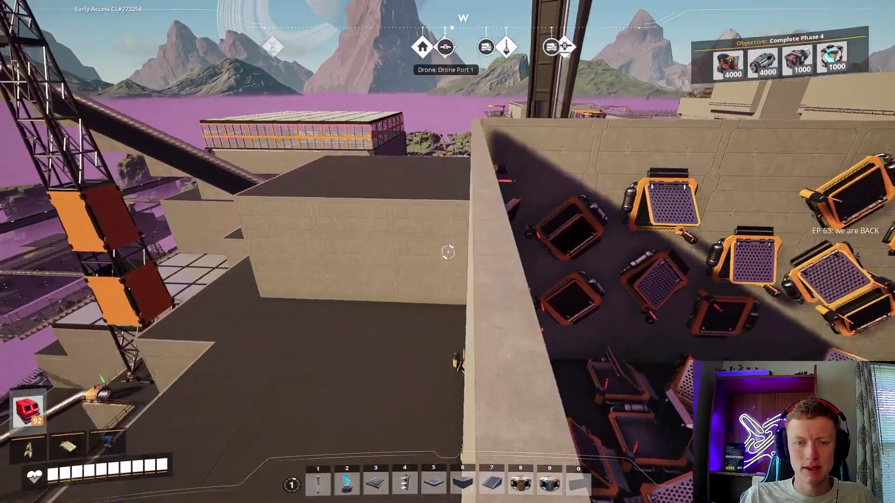
key(w)
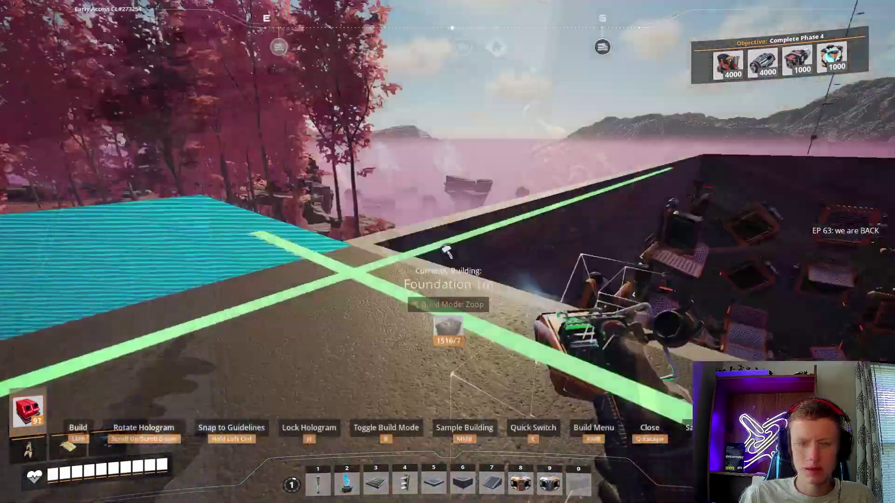
drag(448, 280, 448, 280)
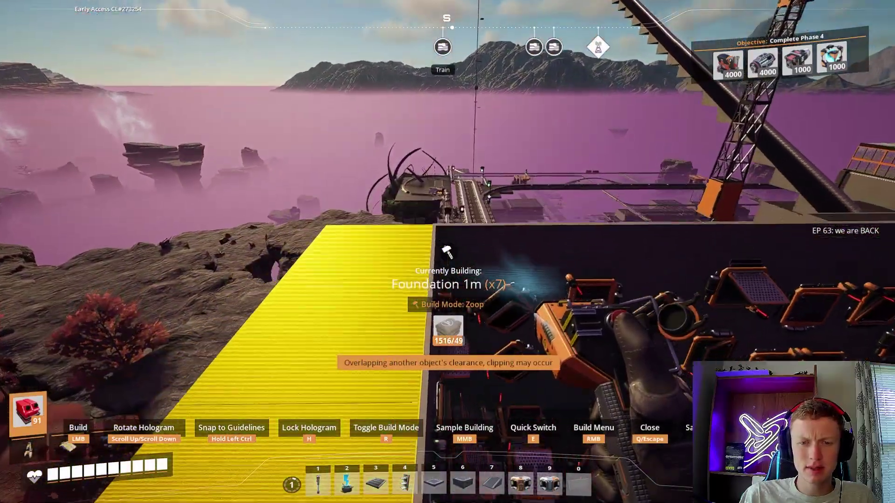
click(447, 252)
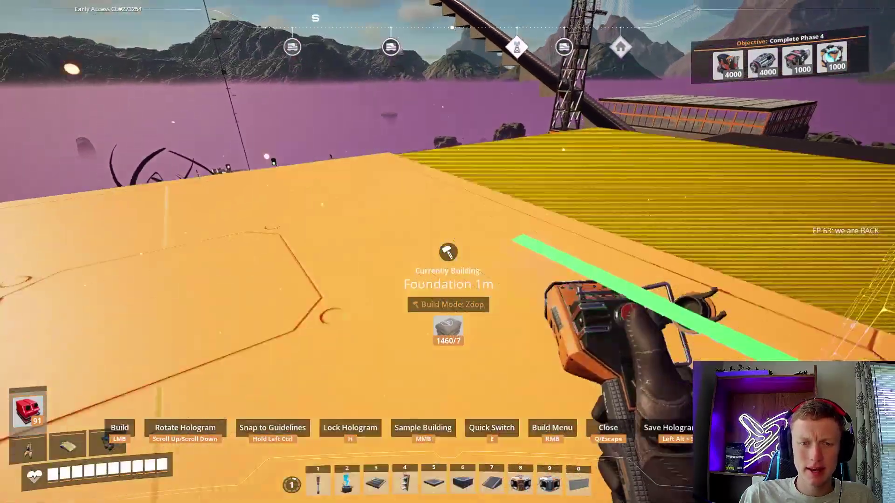
drag(448, 252, 448, 252)
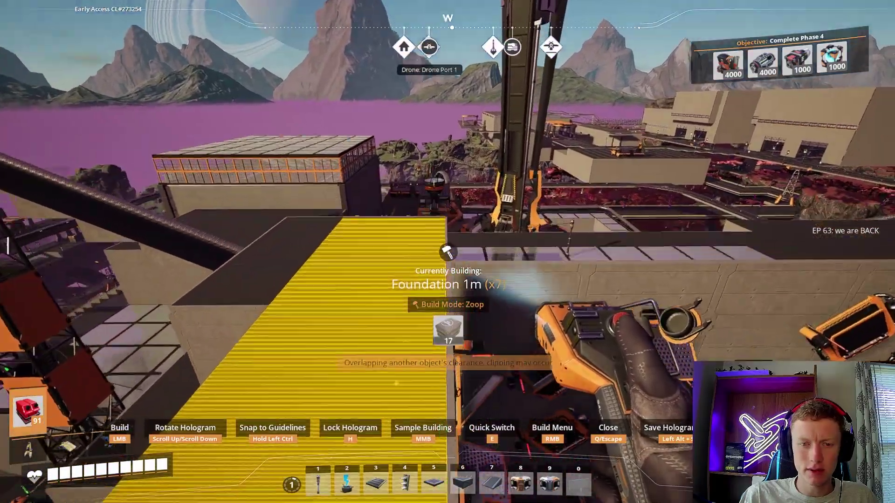
click(448, 252)
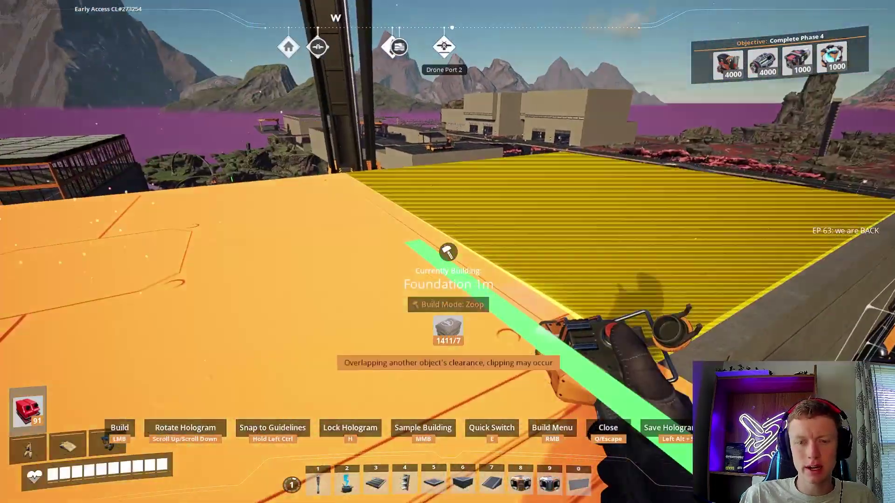
drag(448, 252, 448, 252)
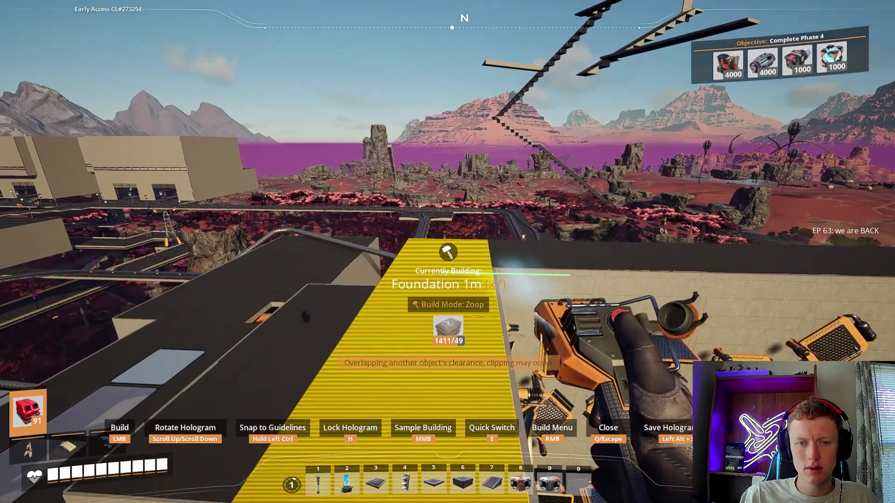
click(448, 252)
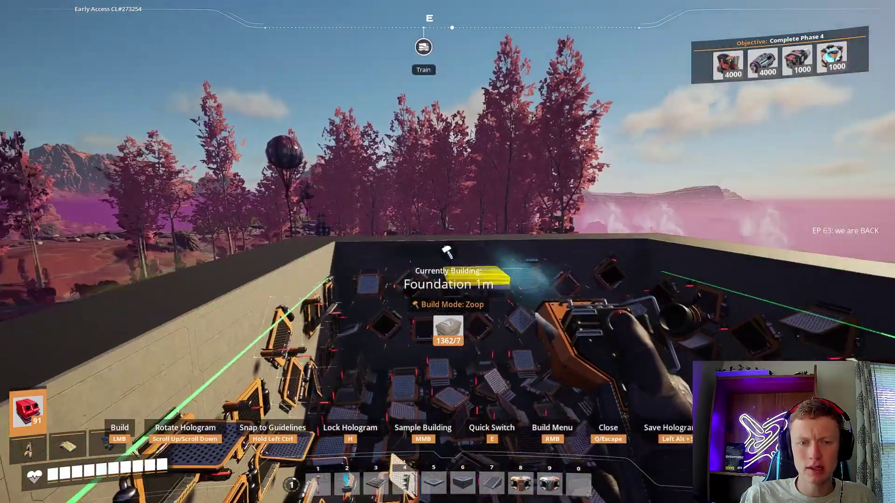
key(e)
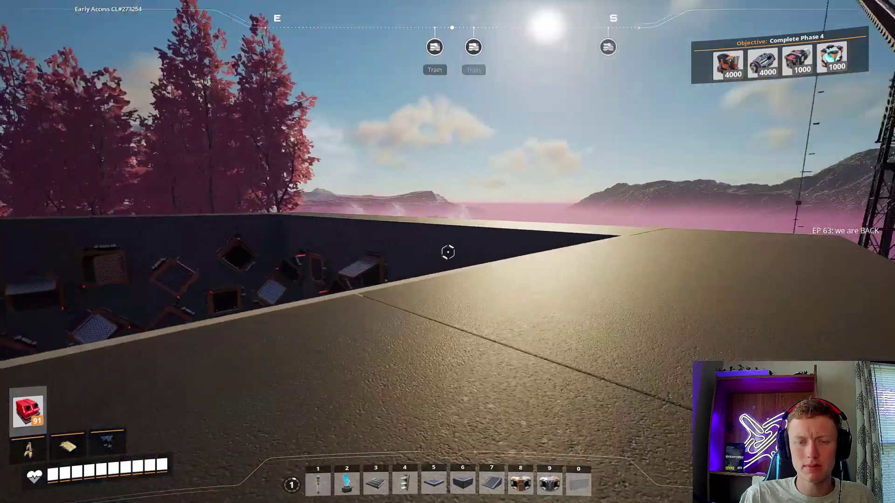
Place a Power Pole Mk.2 beside the pit and start a power line from it
key(1)
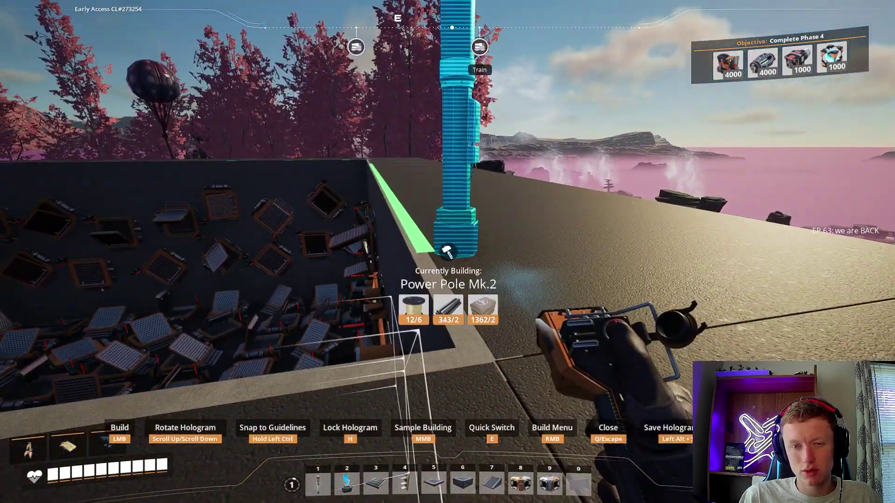
click(448, 251)
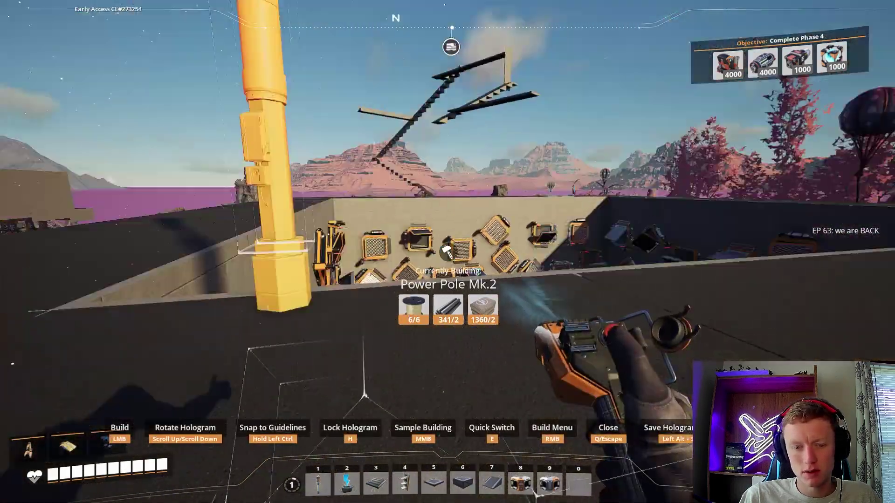
key(2)
click(448, 253)
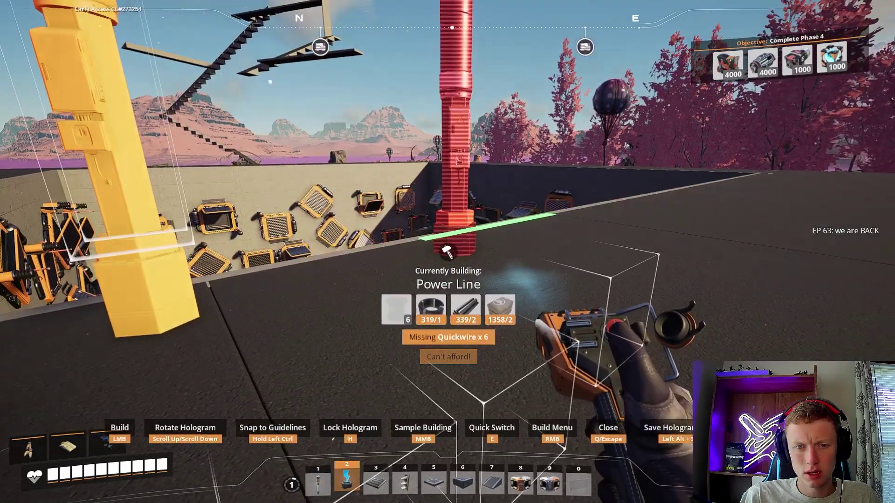
key(Escape)
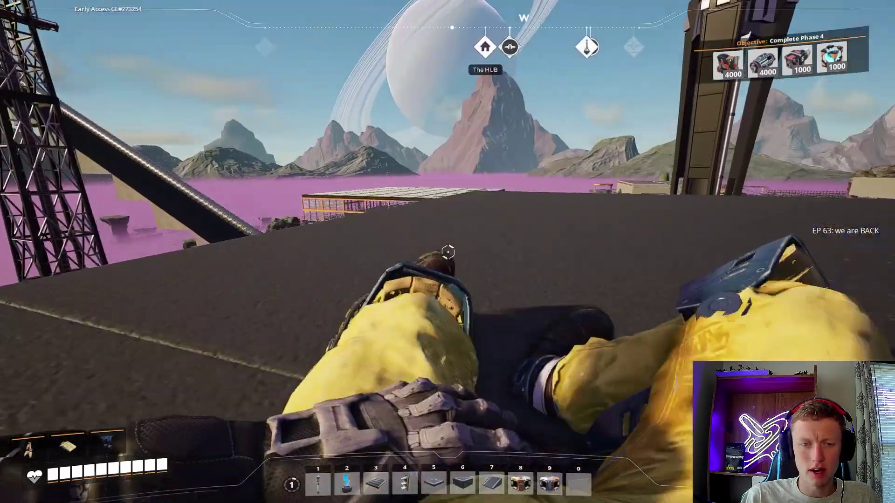
Drop into the factory and take Quickwire from the Industrial Storage Container
key(w)
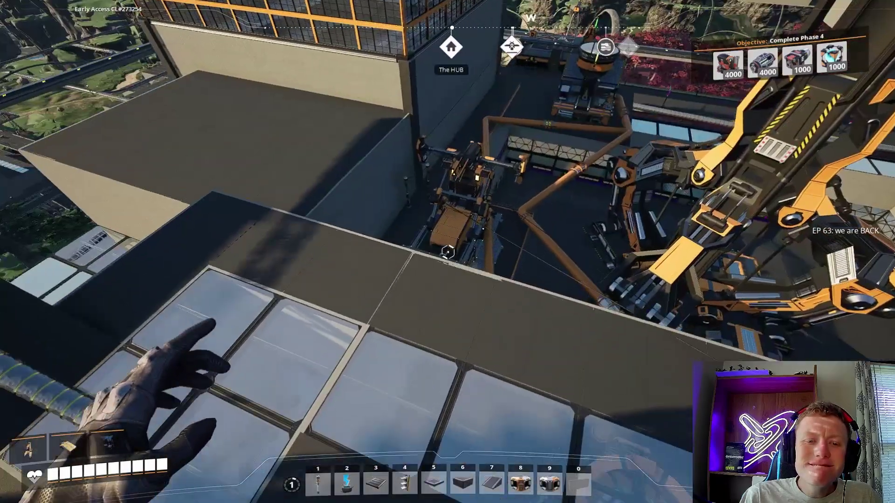
key(w)
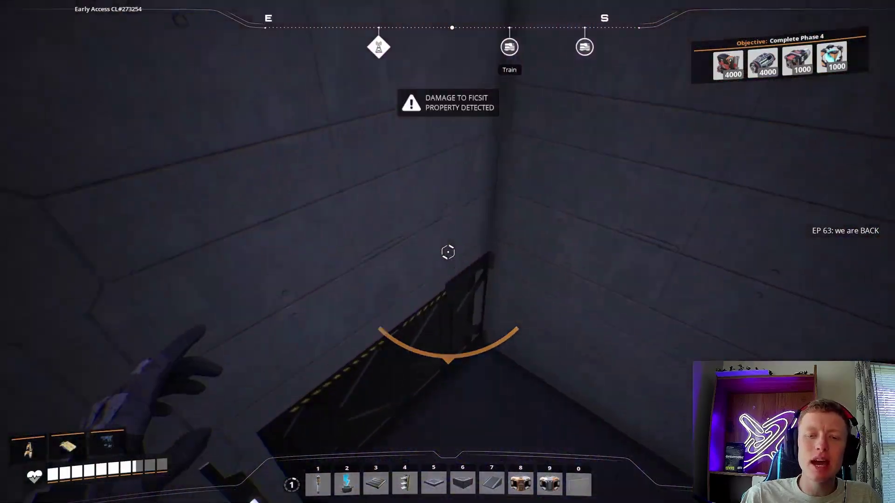
key(q)
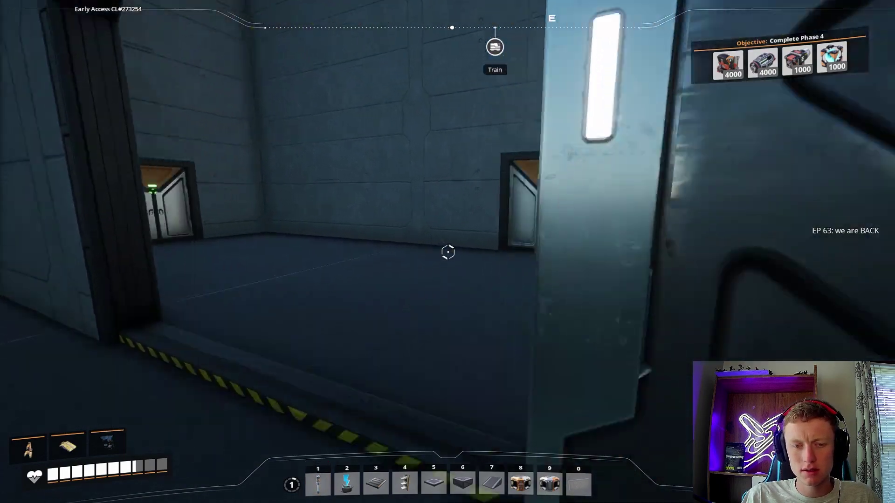
key(1)
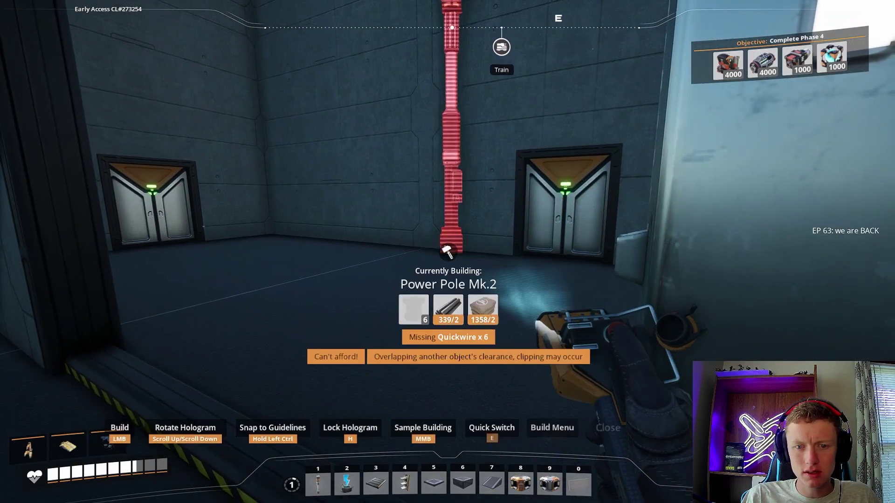
key(2)
key(Escape)
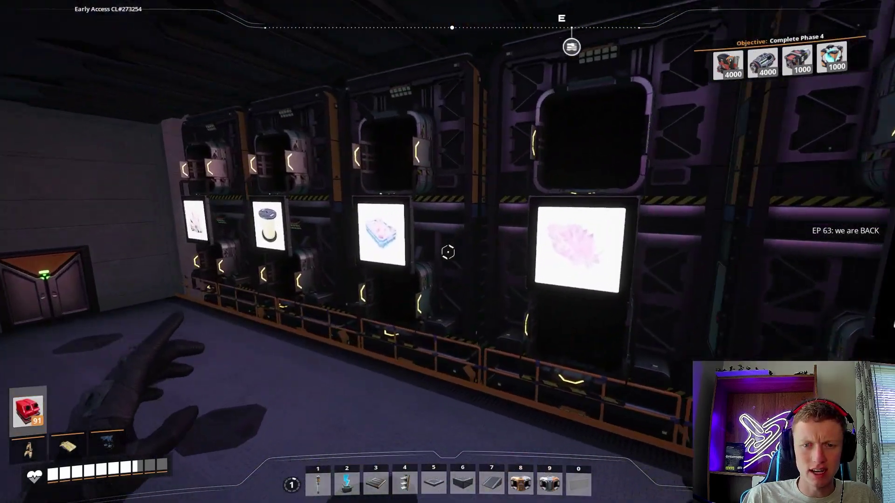
key(e)
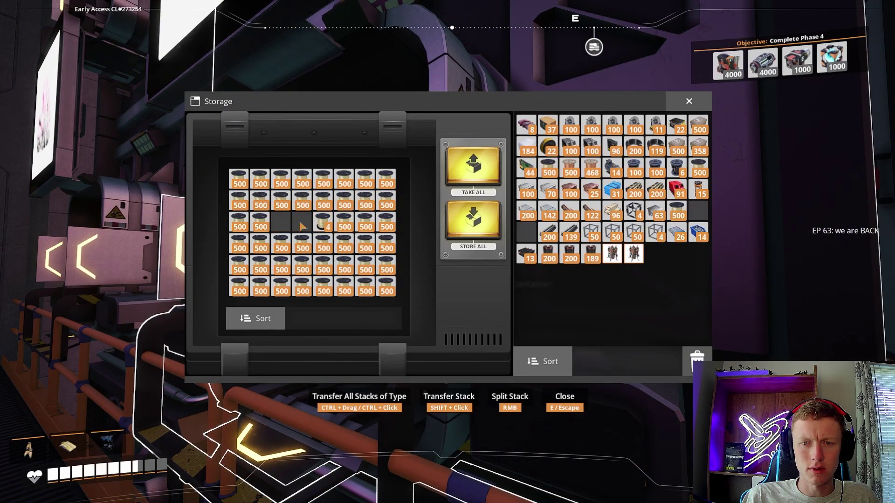
key(Escape)
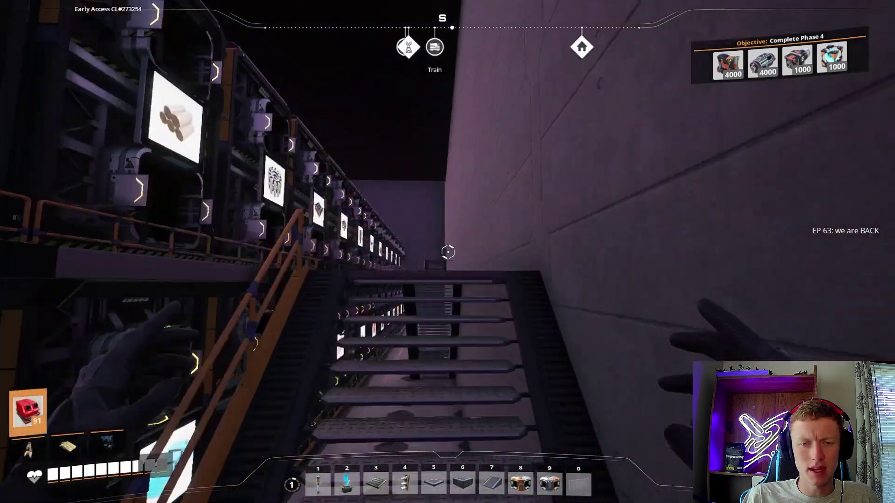
Walk back through the hall and over the rooftop to the pit rim
key(w)
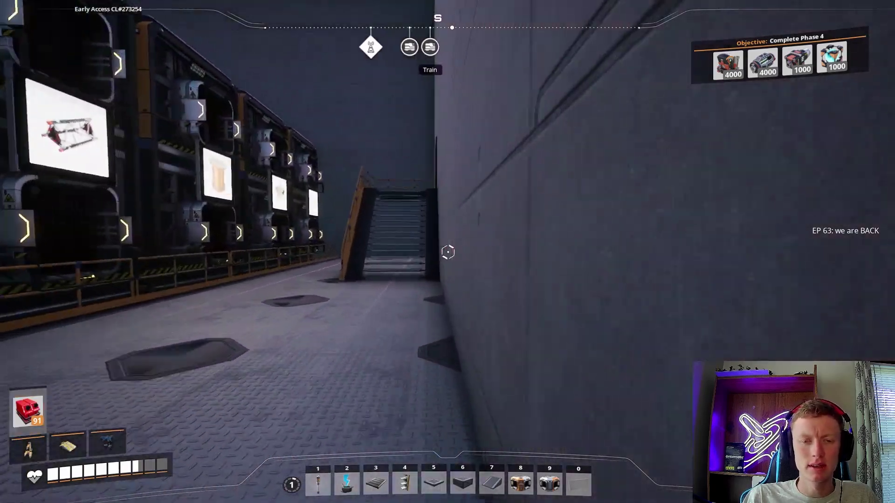
key(w)
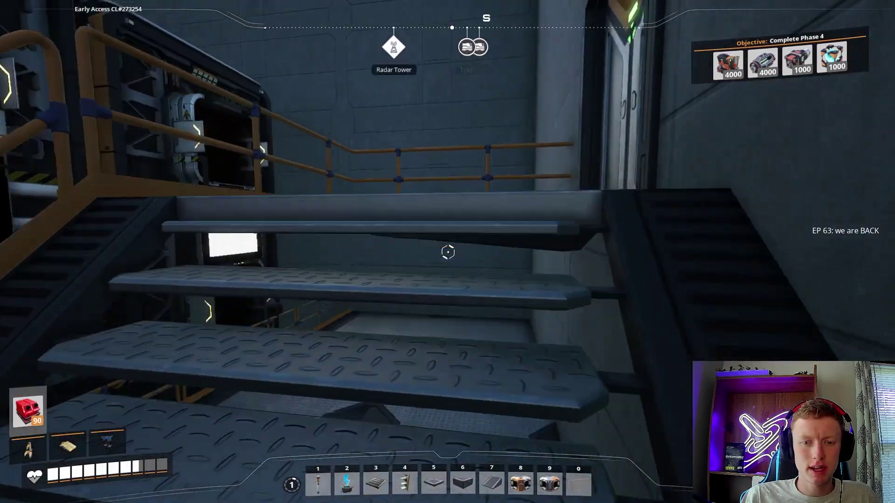
key(w)
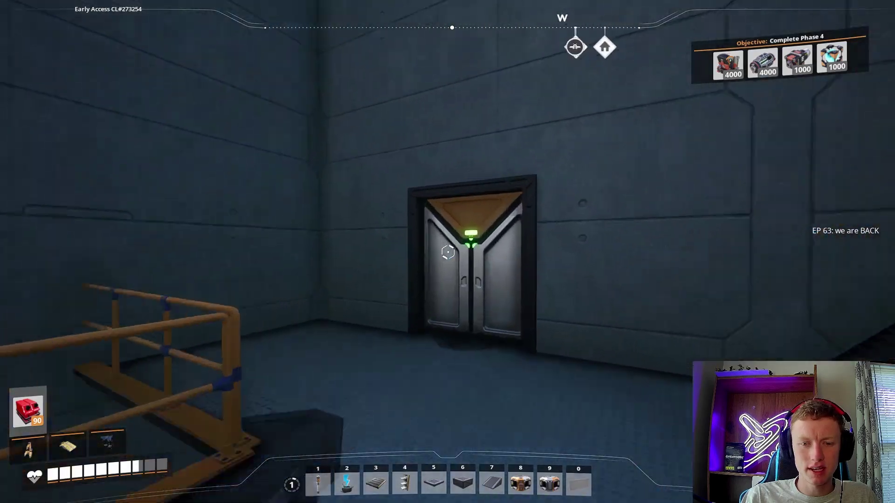
key(w)
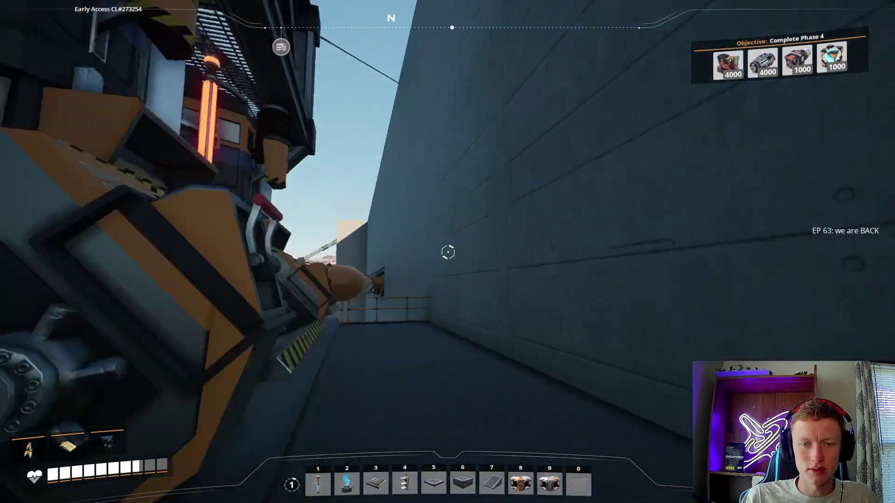
key(w)
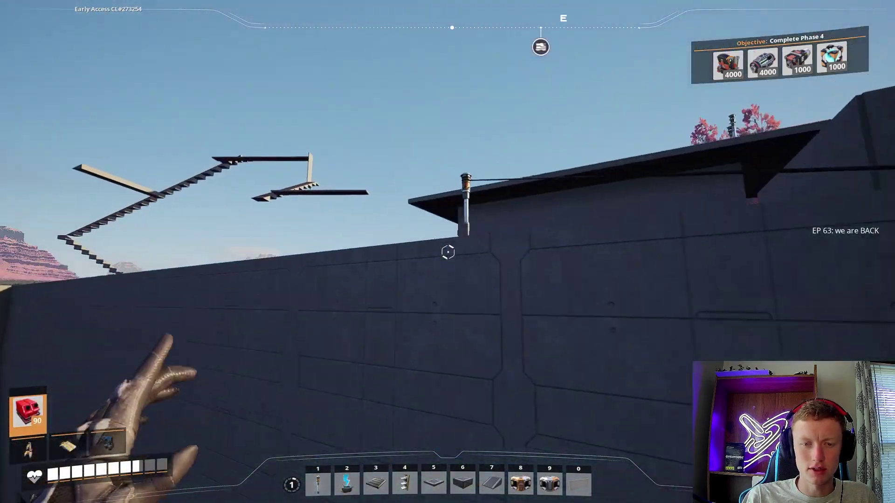
key(w)
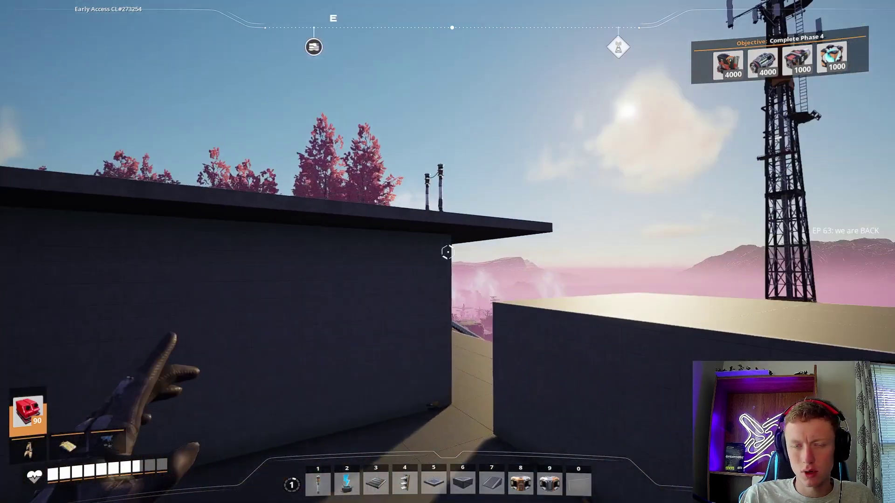
key(w)
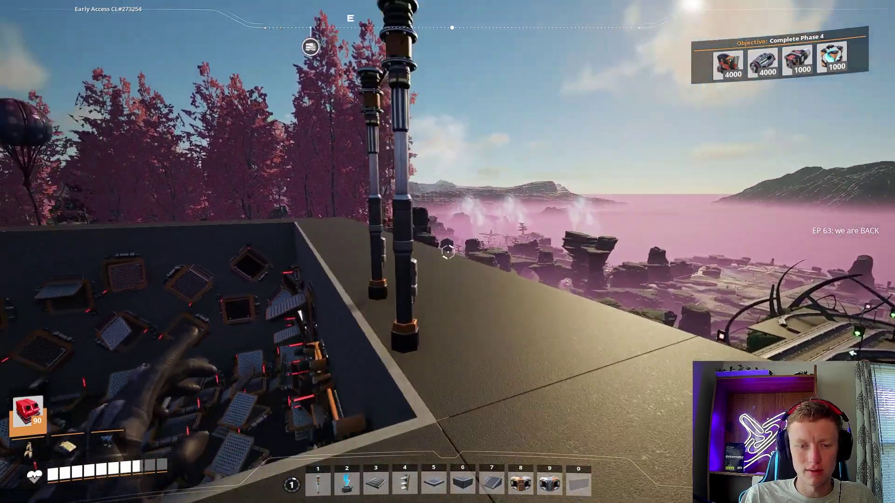
String a line of linked Power Pole Mk.2s along the pit's wall top
key(2)
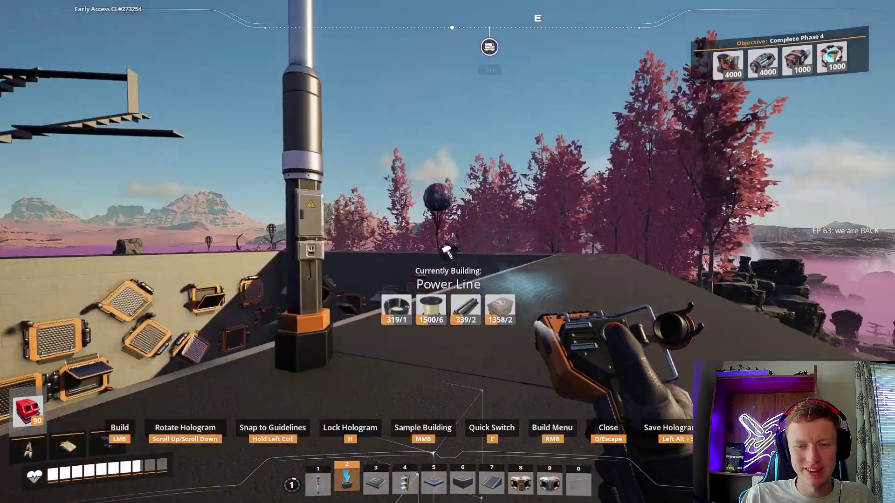
click(447, 252)
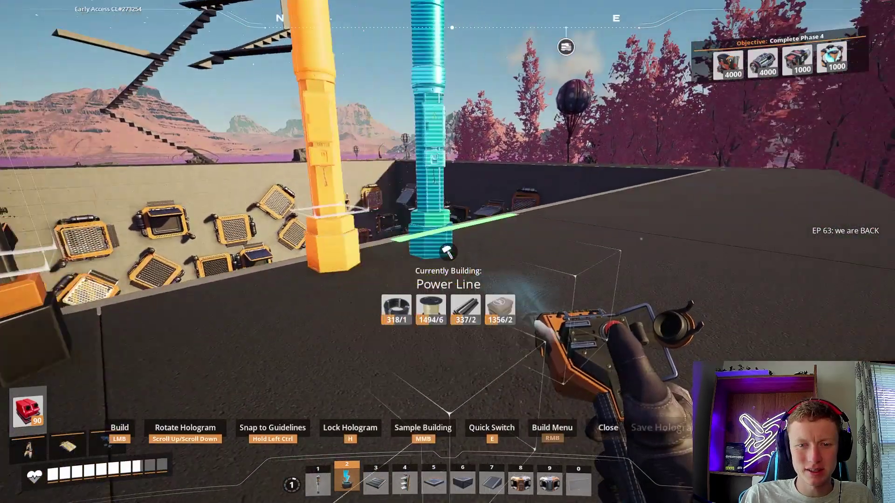
key(w)
click(448, 251)
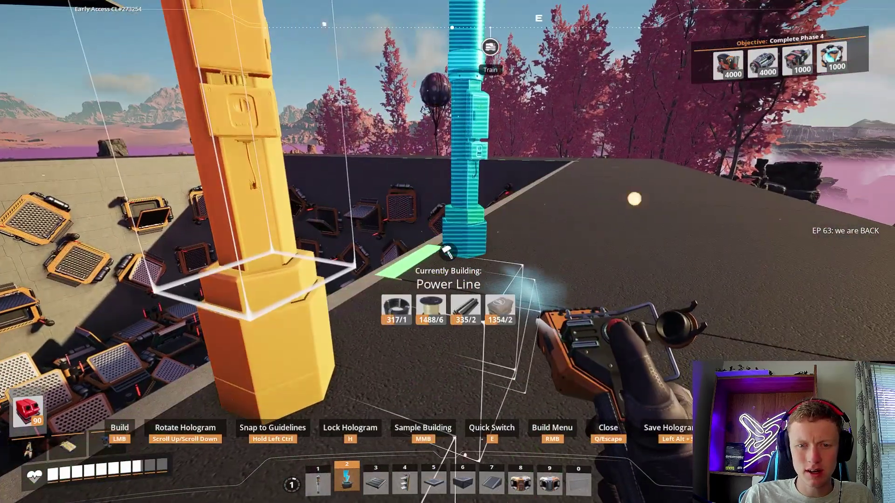
click(447, 252)
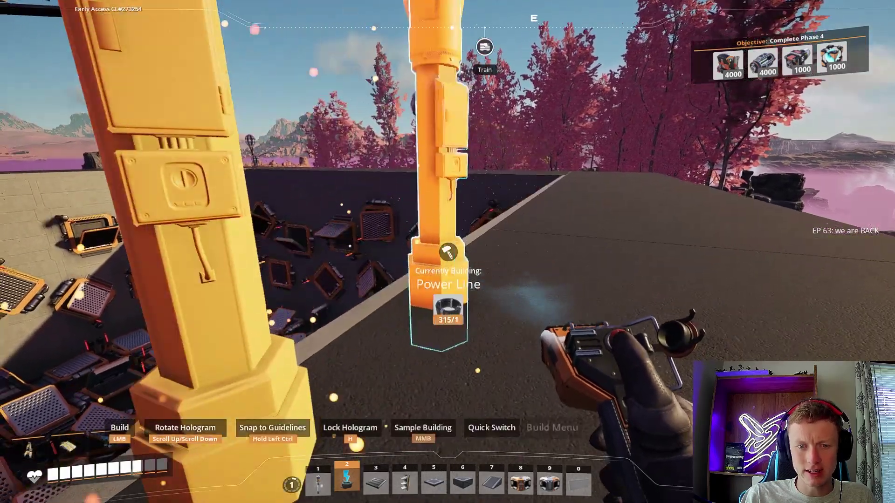
click(448, 252)
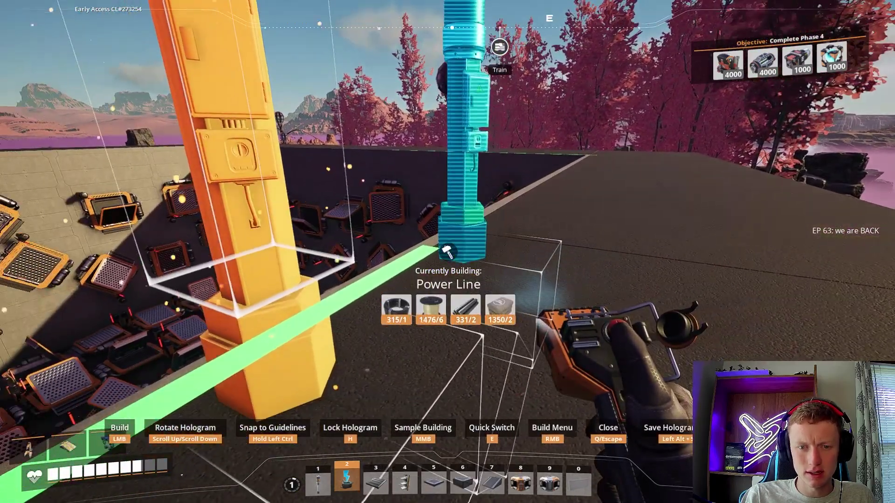
click(447, 252)
click(447, 252)
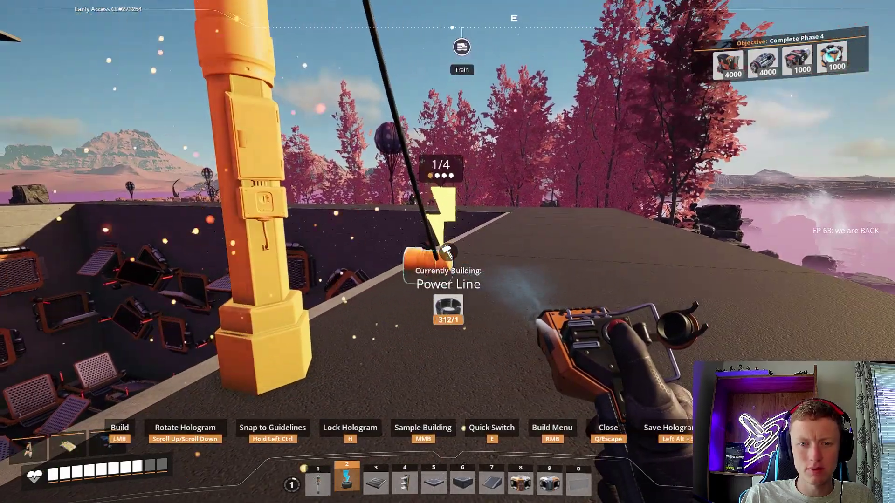
Dismantle the stray power line that failed to attach
click(448, 252)
key(f)
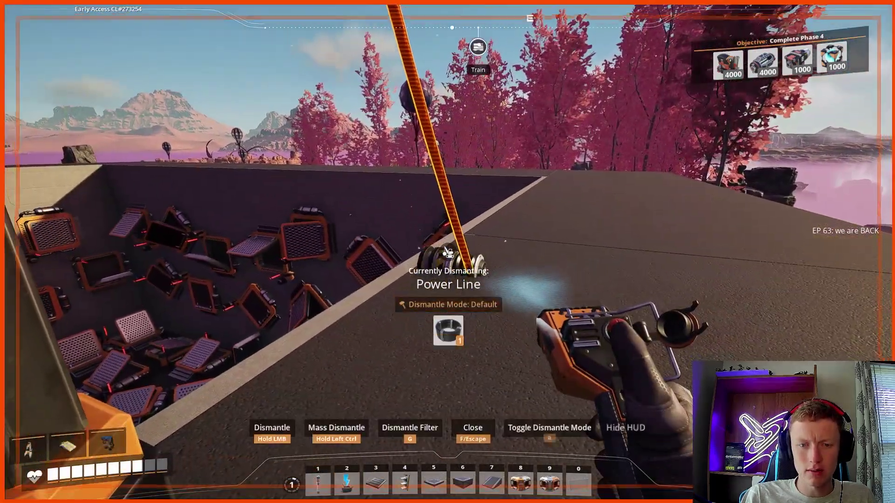
click(448, 251)
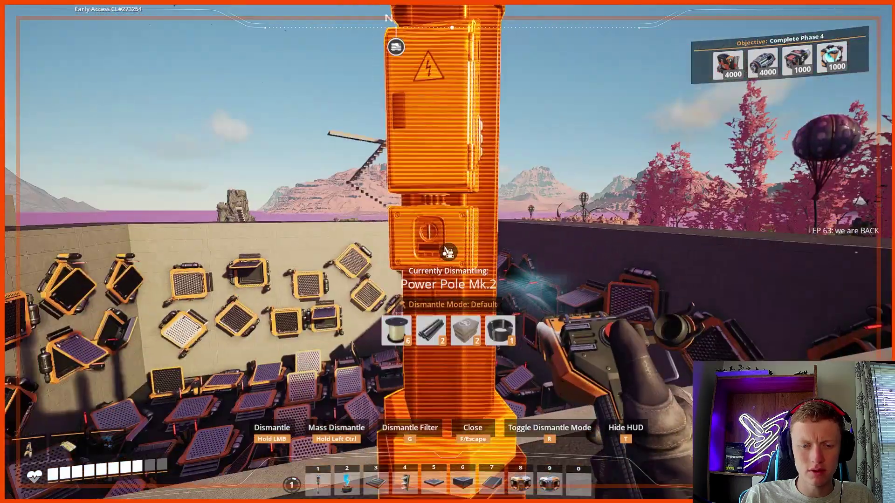
key(f)
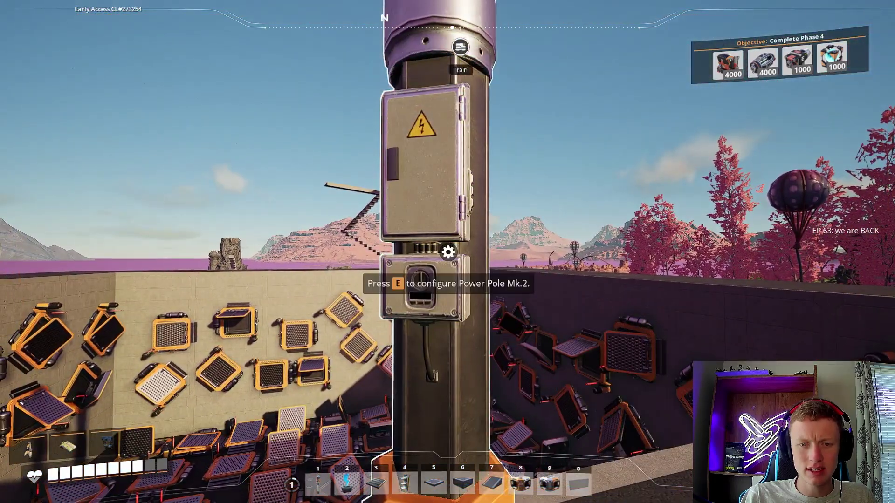
Start a fresh power cable from the tall power pole
key(2)
click(448, 251)
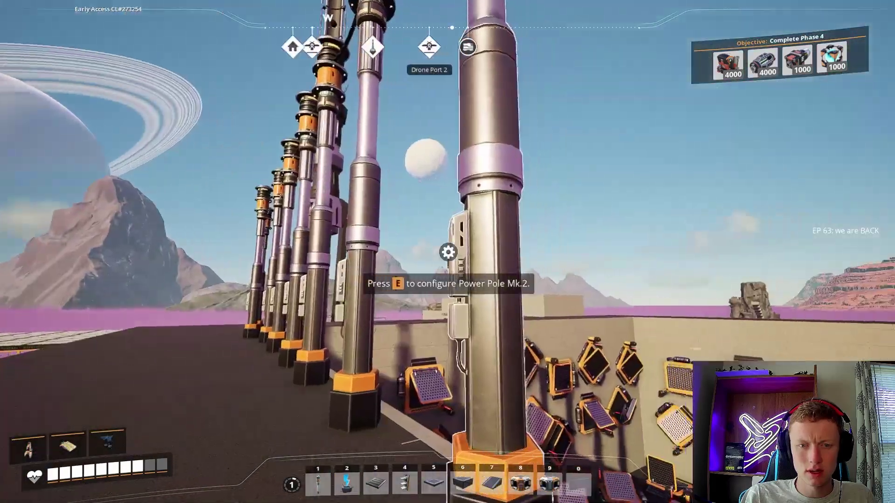
key(f)
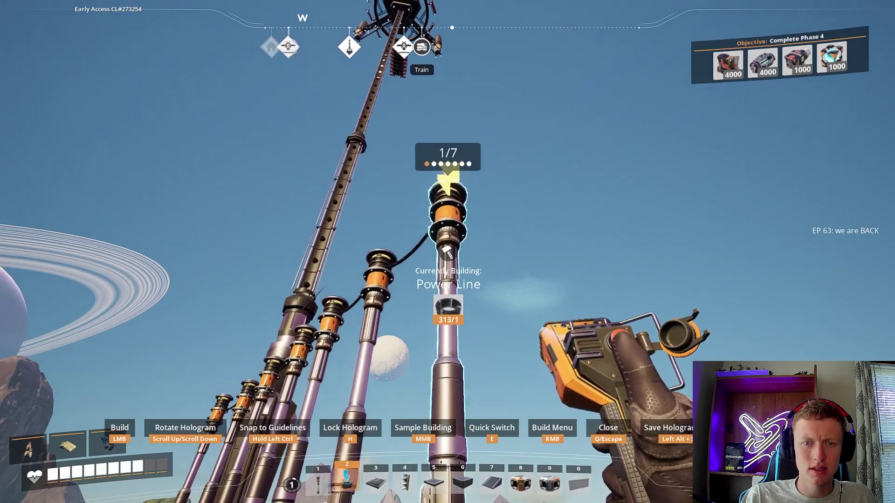
Connect cables from the tall pole and build a new power pole beside the pit
click(448, 253)
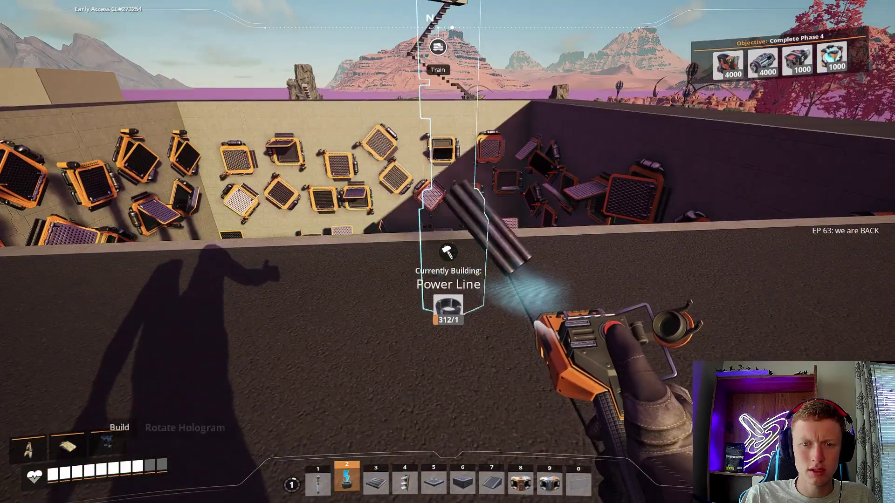
click(448, 251)
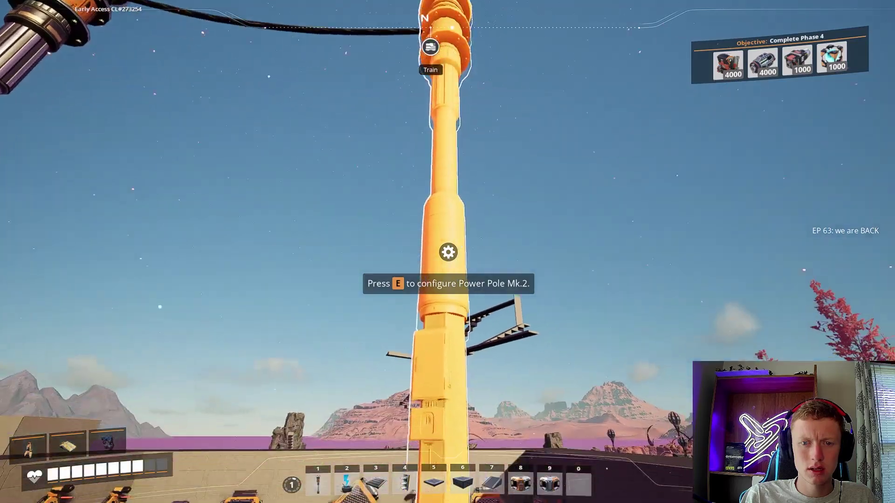
click(447, 252)
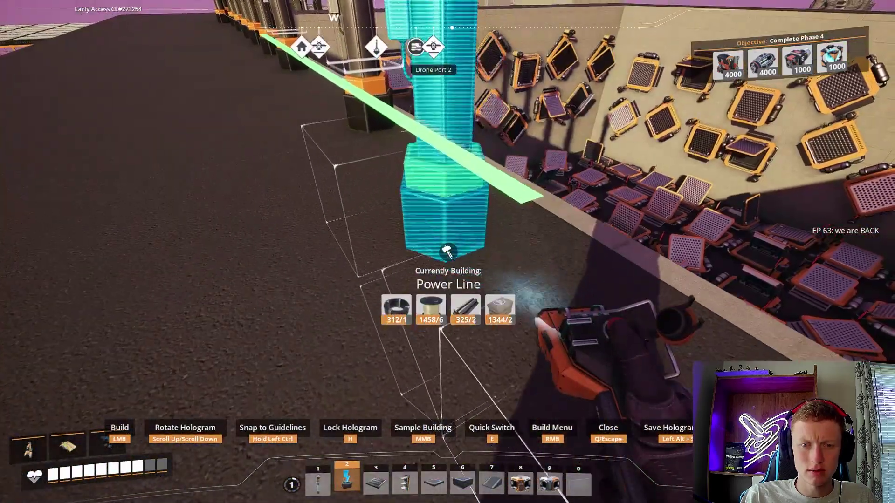
click(448, 251)
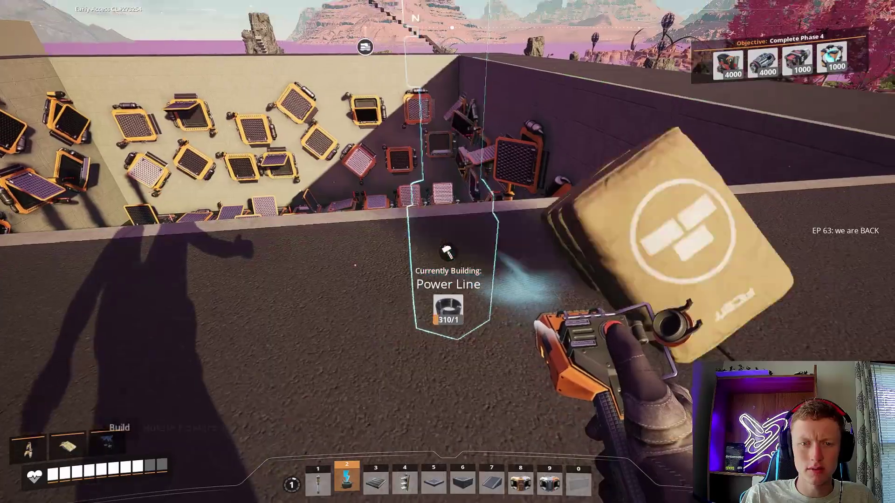
click(448, 252)
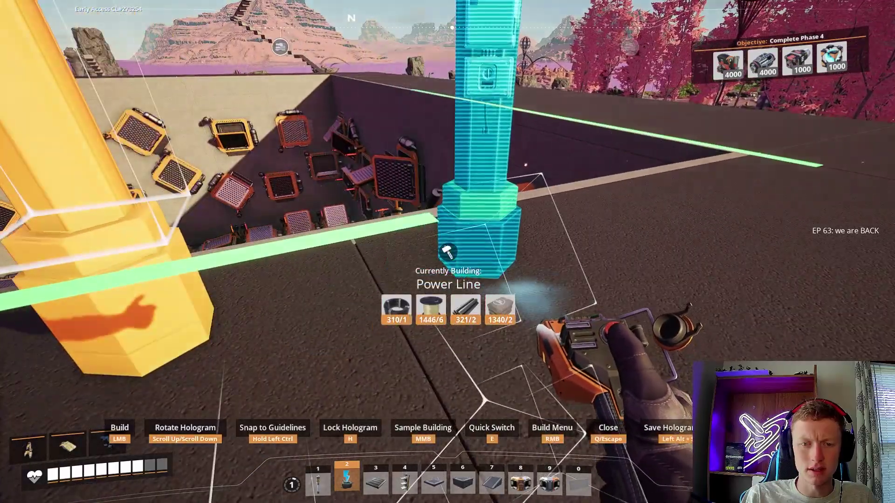
click(448, 251)
click(447, 251)
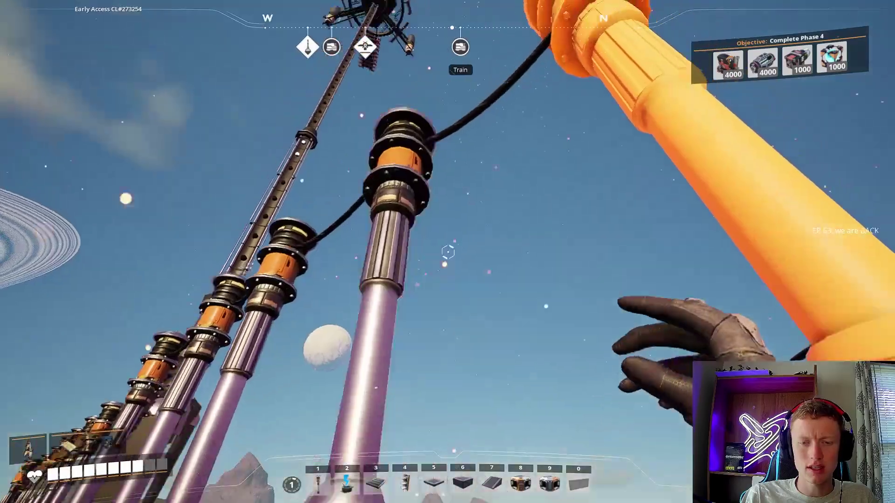
Run power cables from the poles down to the machines in the pit
key(2)
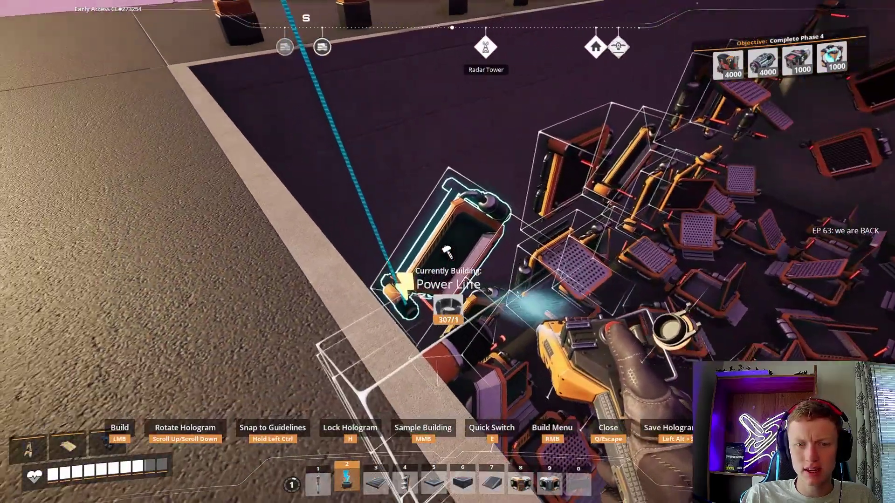
click(447, 252)
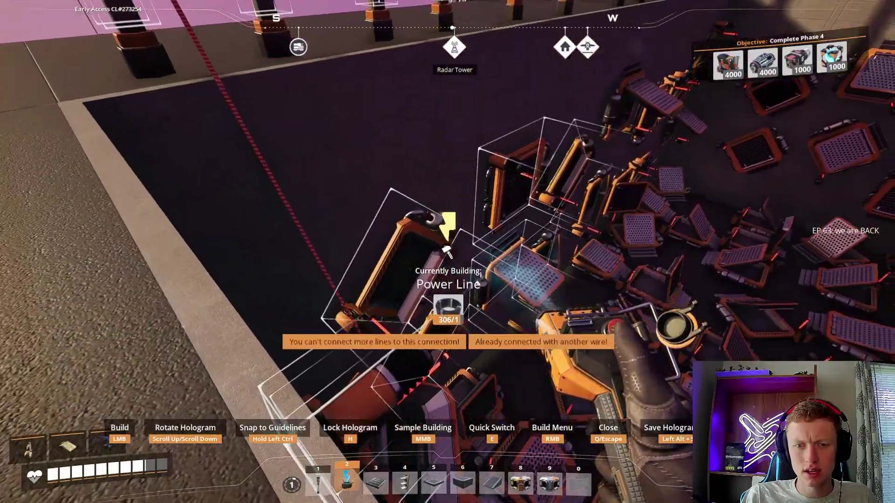
click(447, 252)
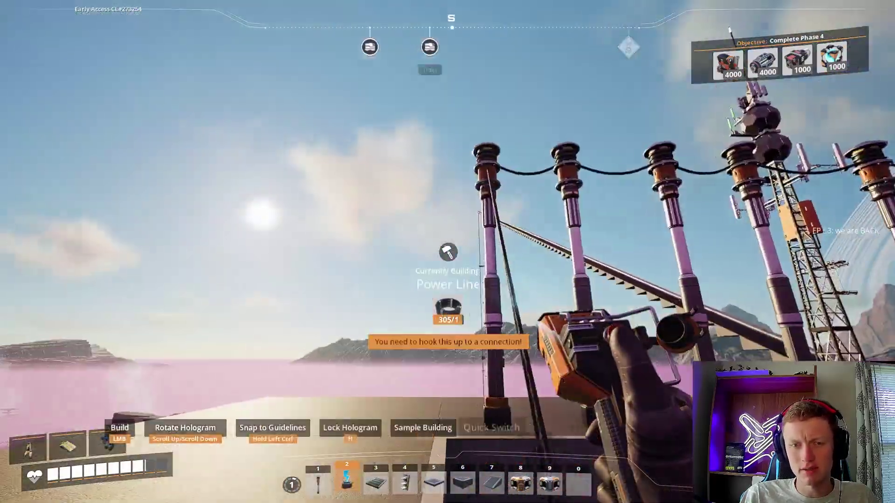
click(447, 251)
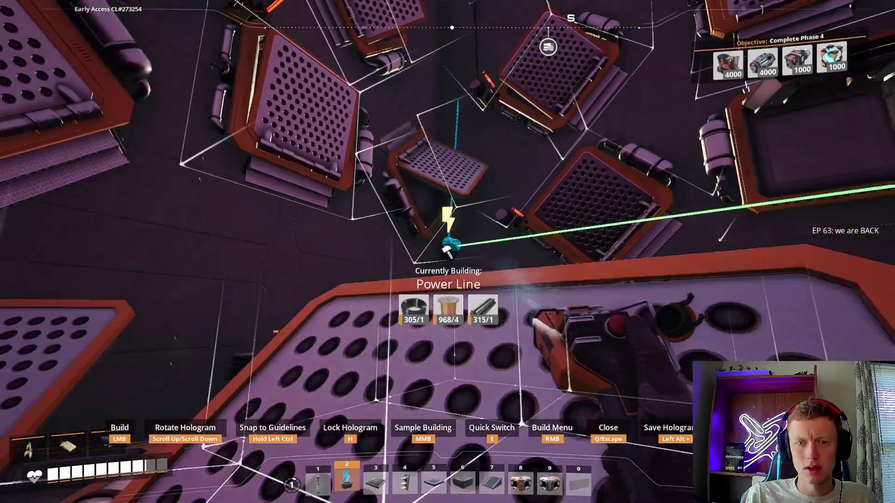
click(447, 252)
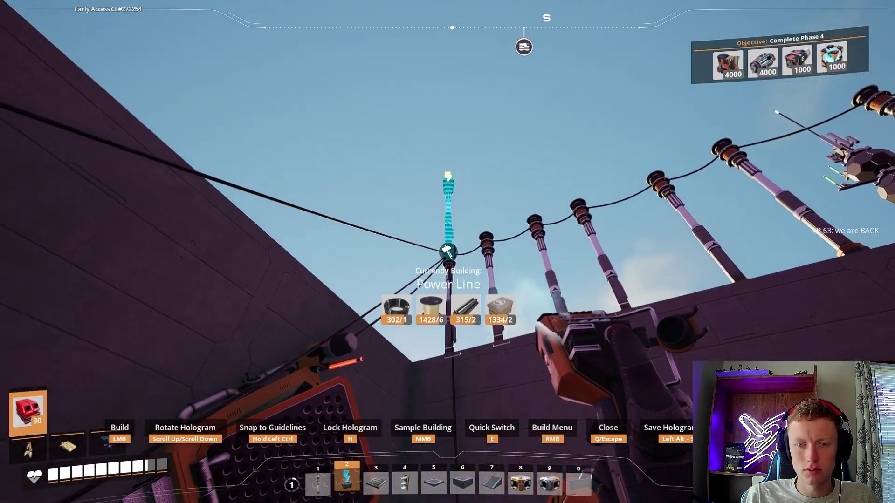
click(448, 252)
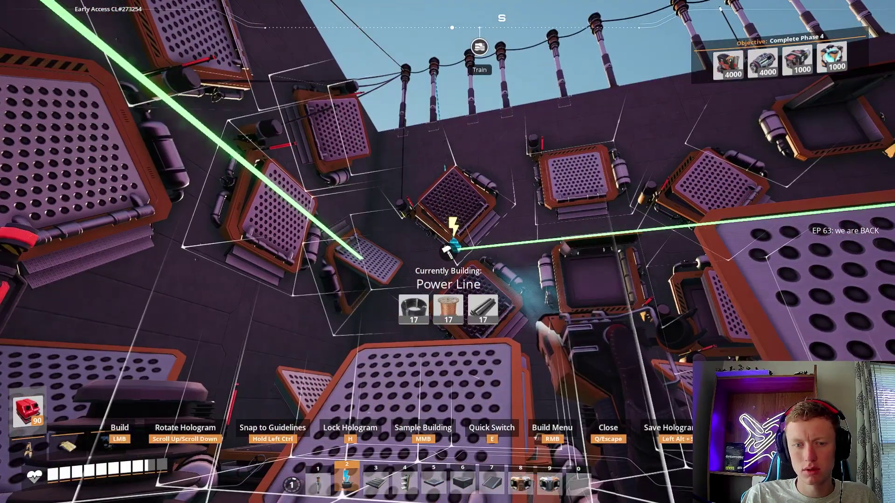
click(447, 251)
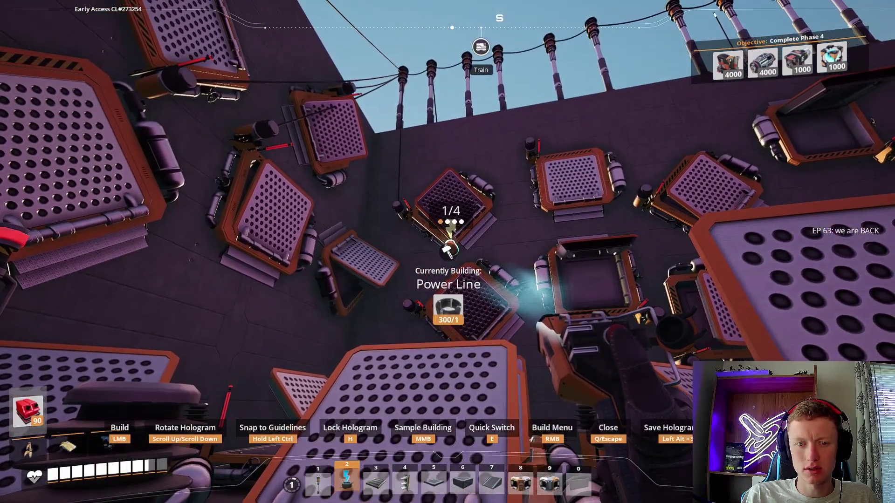
Run further cables from the pole to the remaining machines below
click(447, 253)
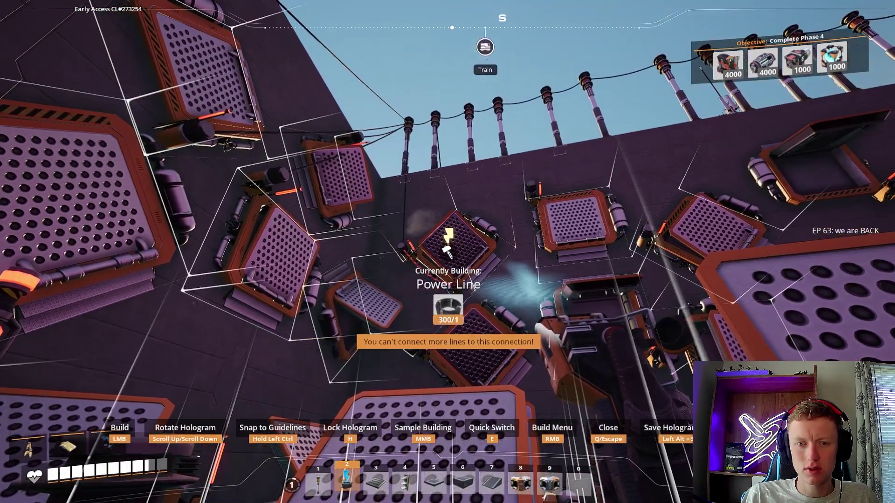
click(447, 252)
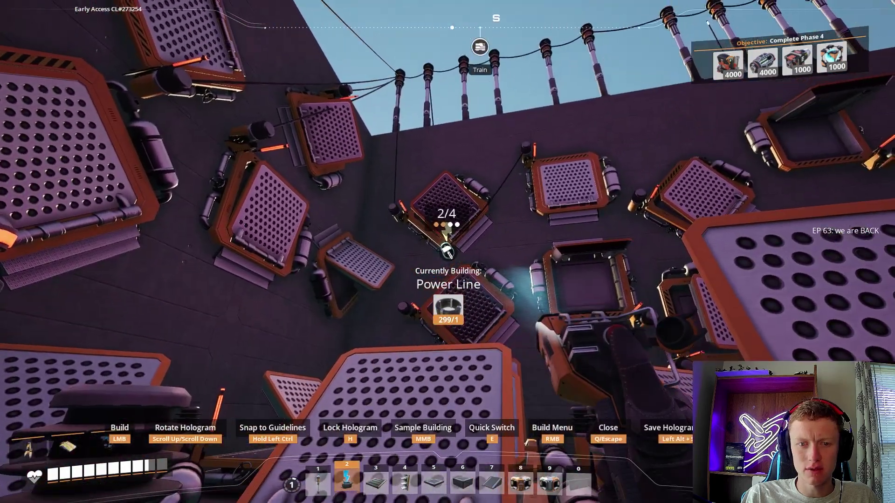
click(448, 251)
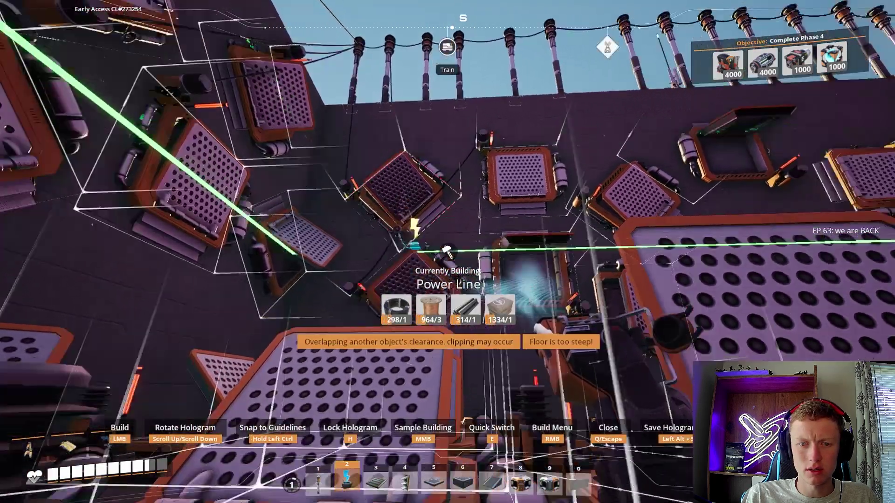
click(448, 251)
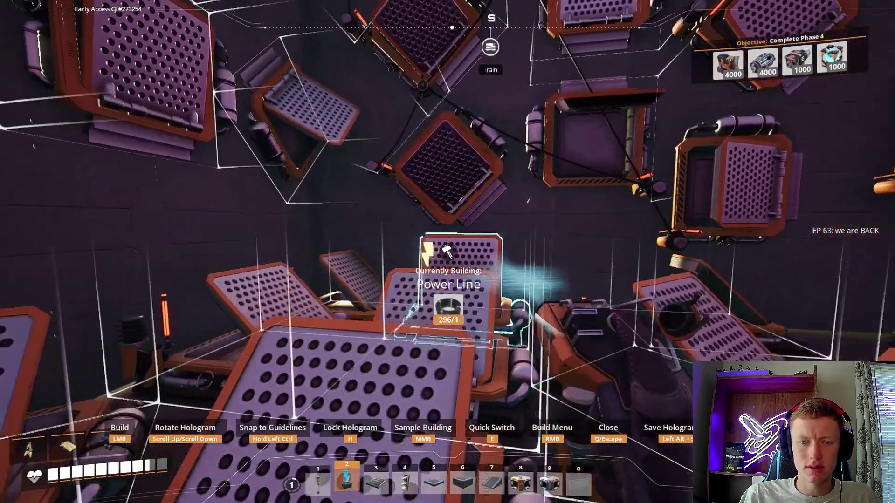
click(448, 252)
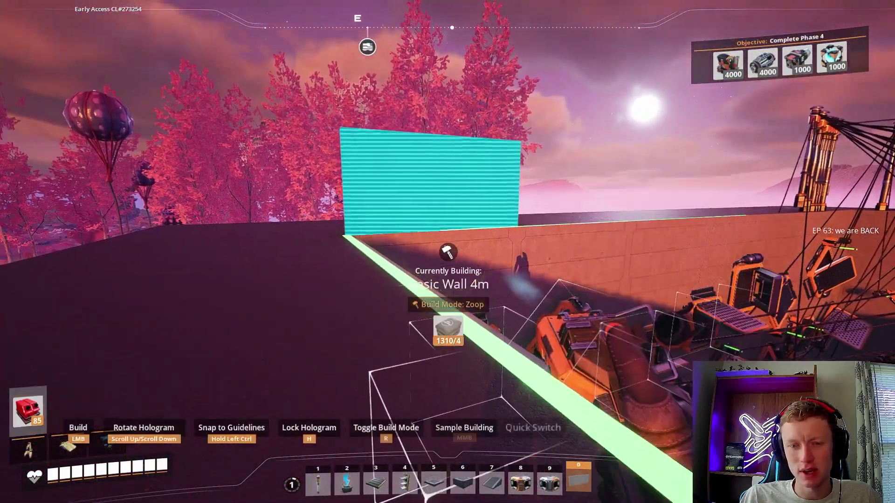
Stack the wall three sections tall and lay the first 1m foundation rows
click(448, 252)
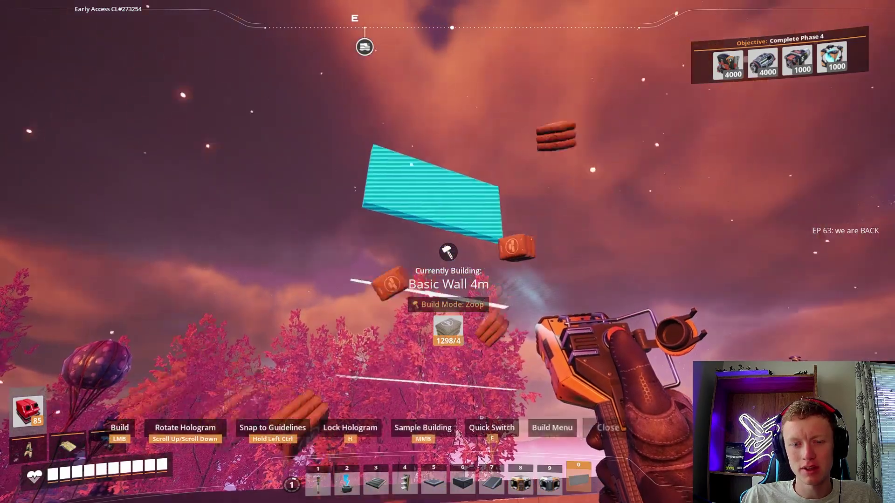
key(e)
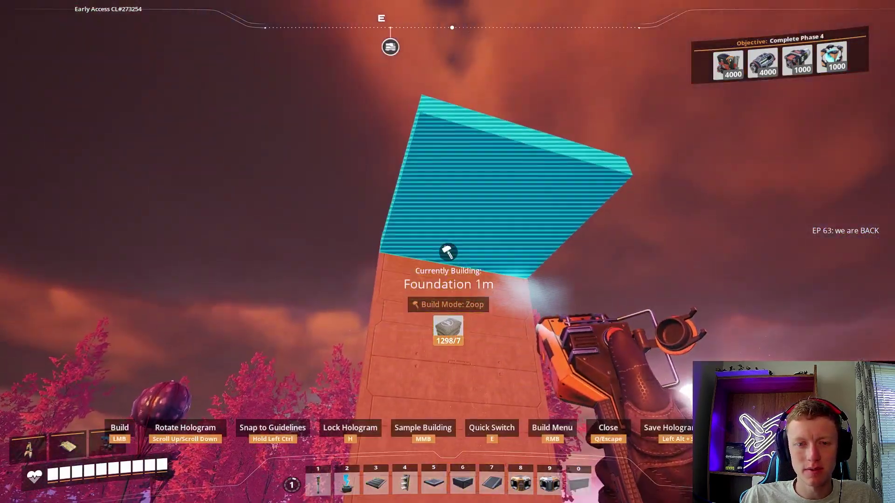
click(448, 251)
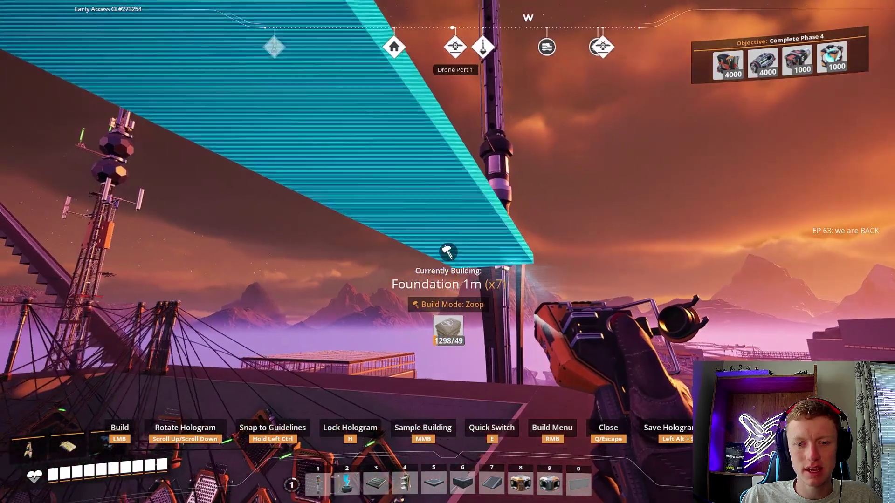
click(448, 252)
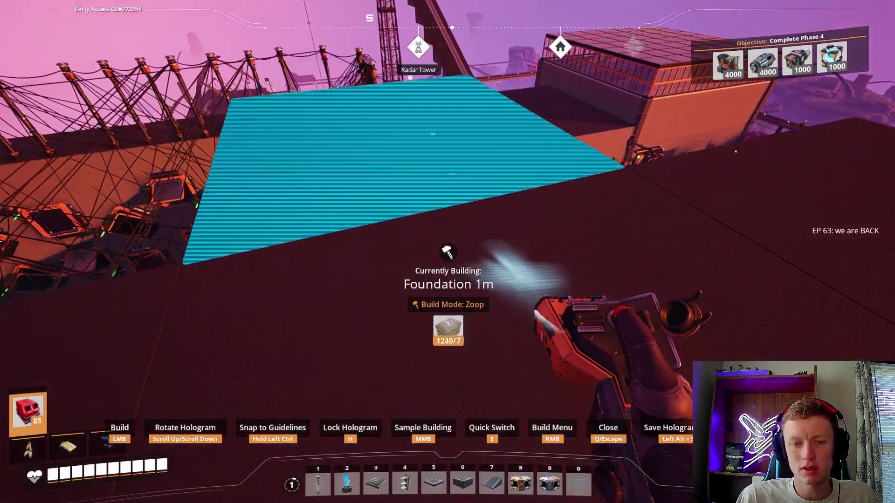
click(448, 252)
click(448, 252)
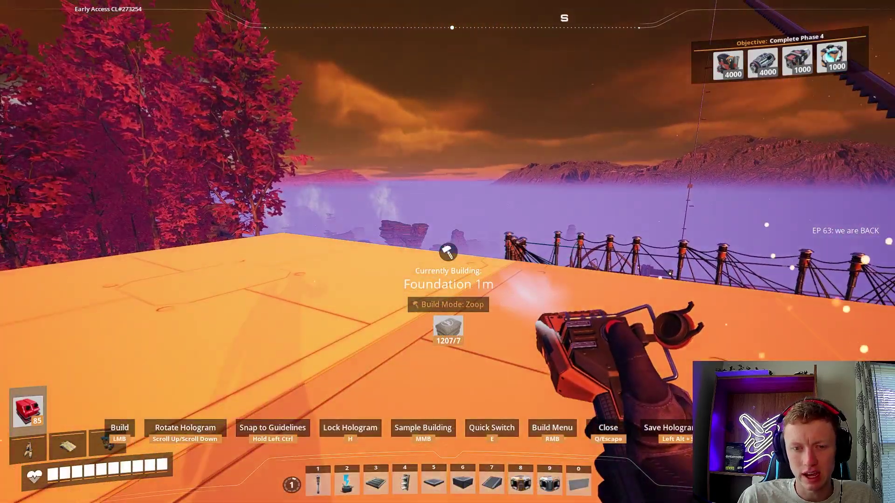
Add more six-foundation rows, plus short rows on the east side
click(448, 252)
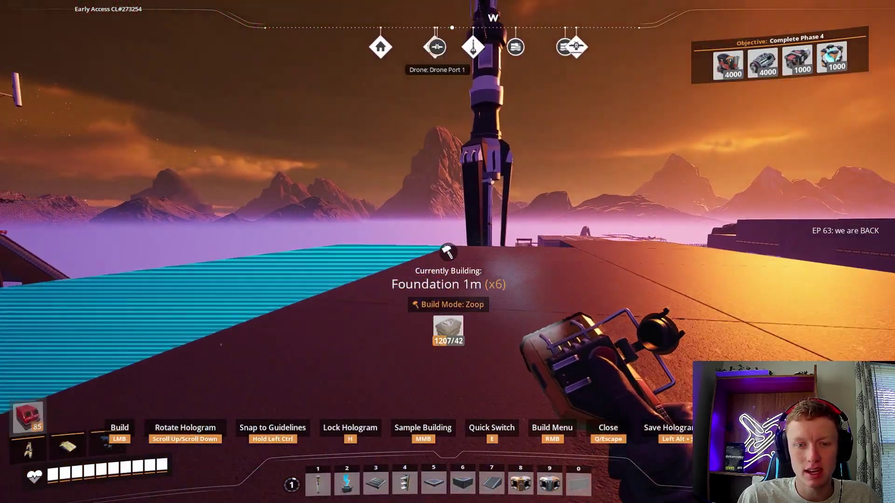
click(448, 252)
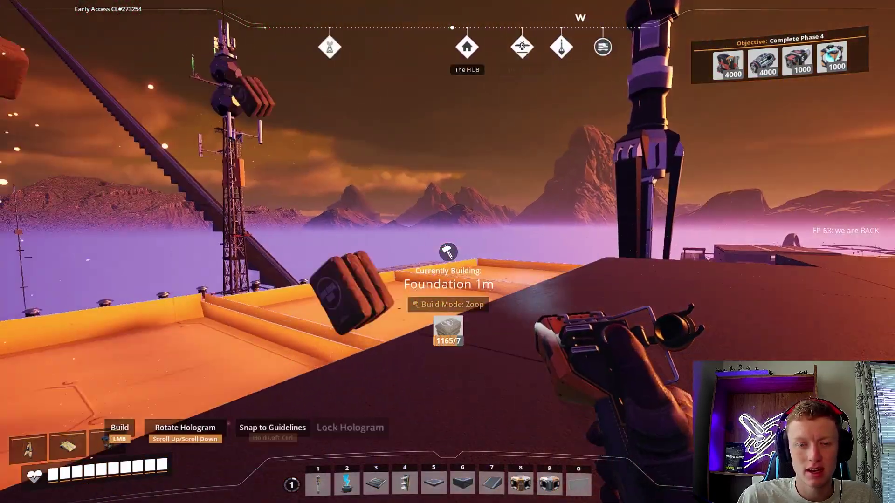
click(447, 252)
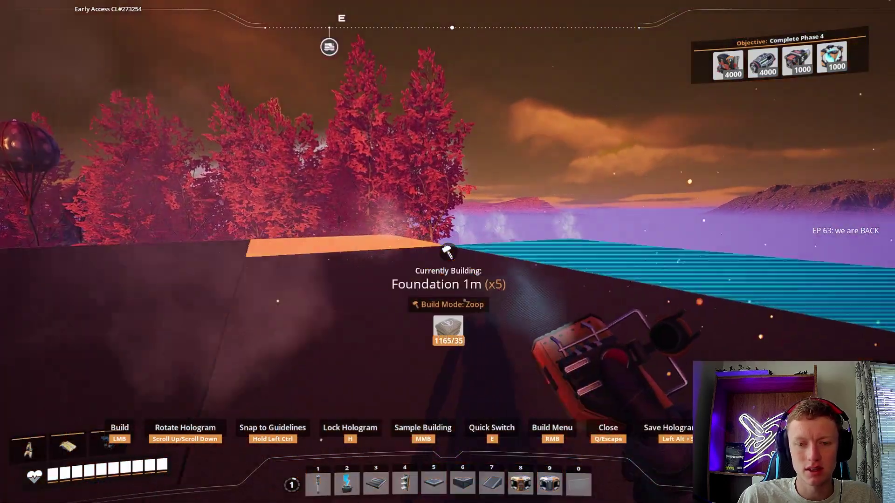
click(448, 252)
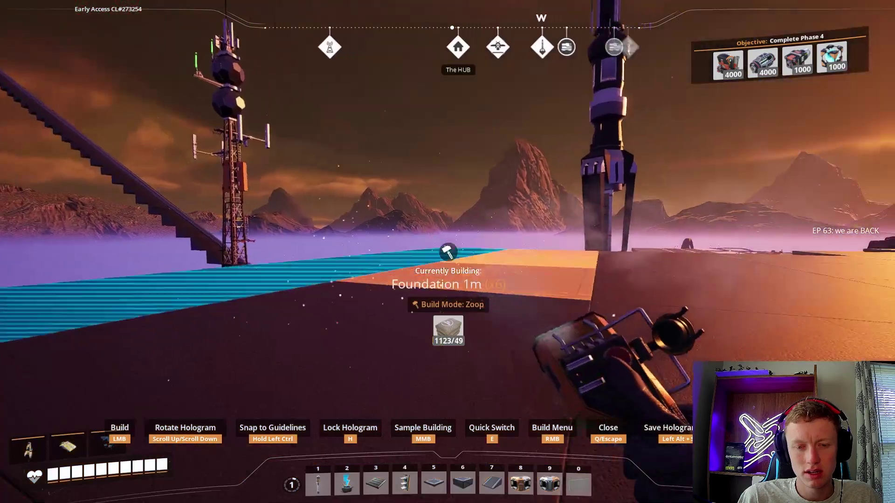
click(447, 251)
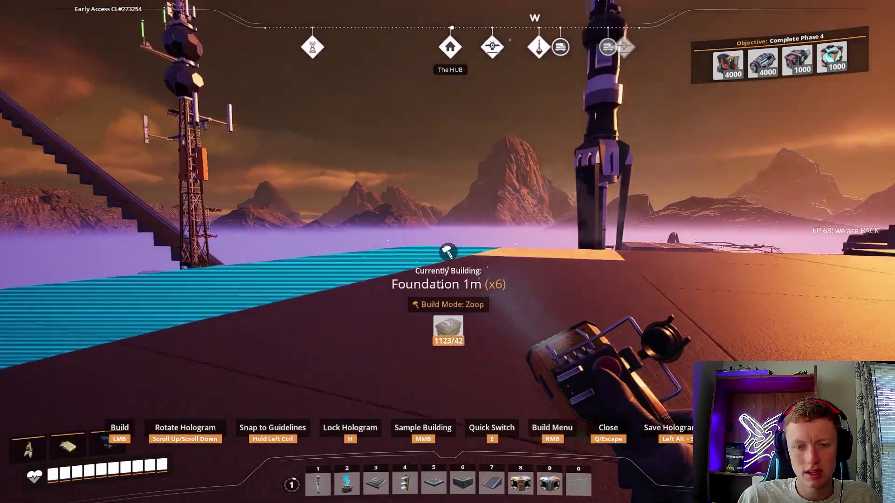
click(448, 252)
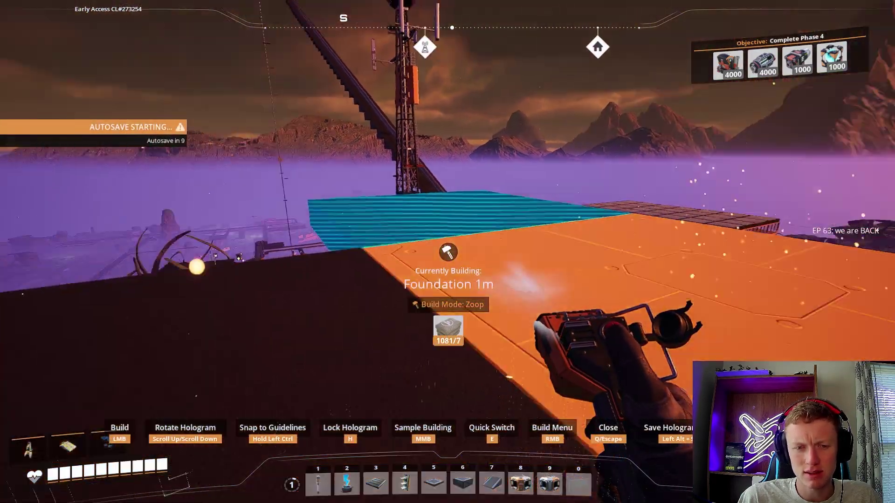
click(448, 252)
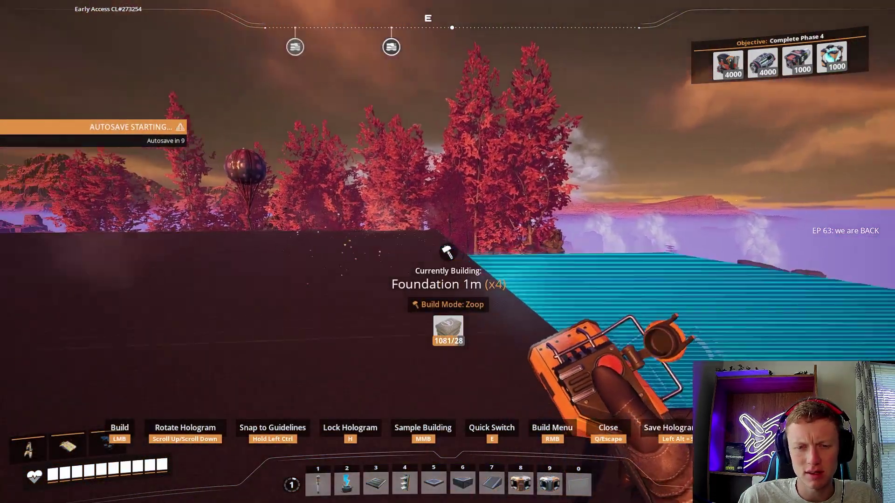
click(447, 252)
Leave build mode and show the Transport buildables
right_click(447, 252)
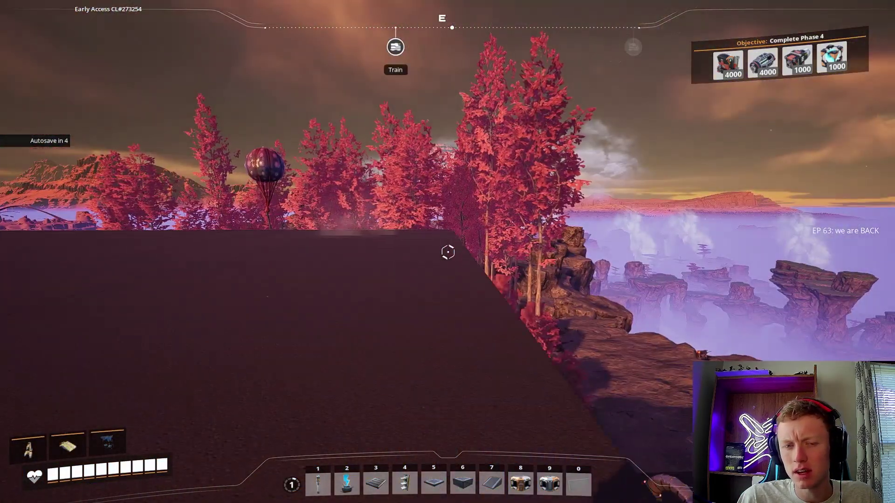
key(q)
click(171, 283)
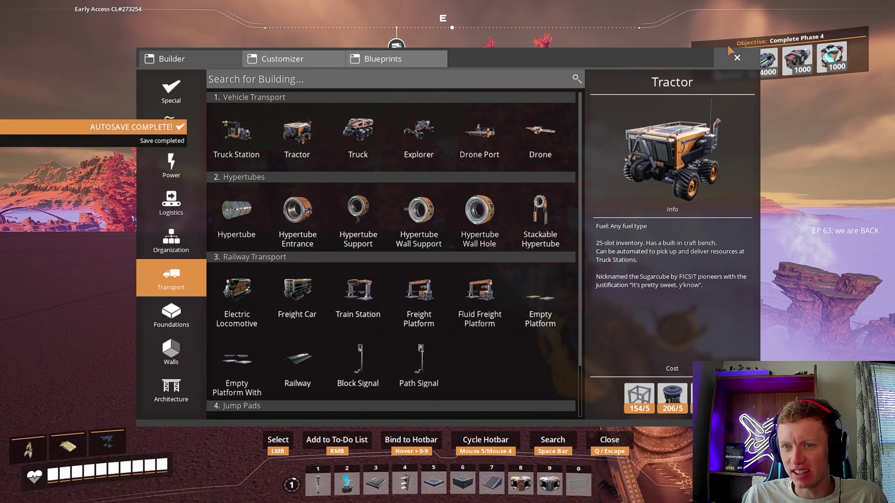
Select the Tractor from the transport buildables
key(Escape)
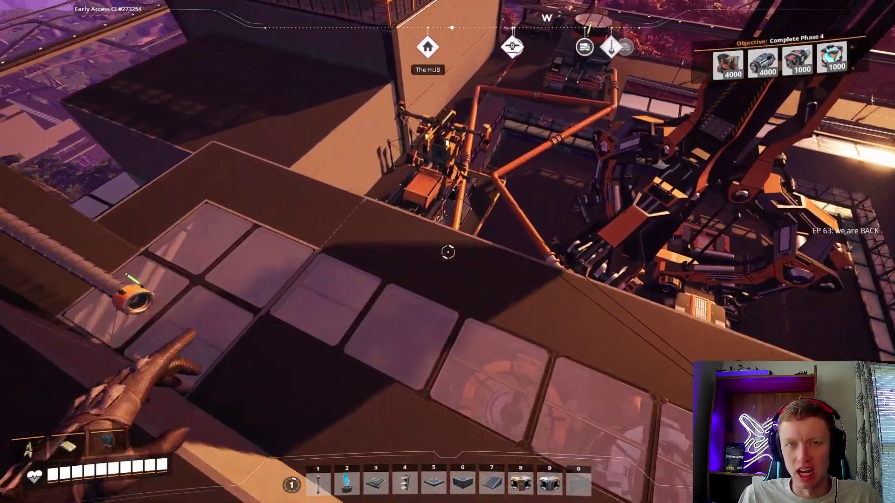
key(q)
click(299, 139)
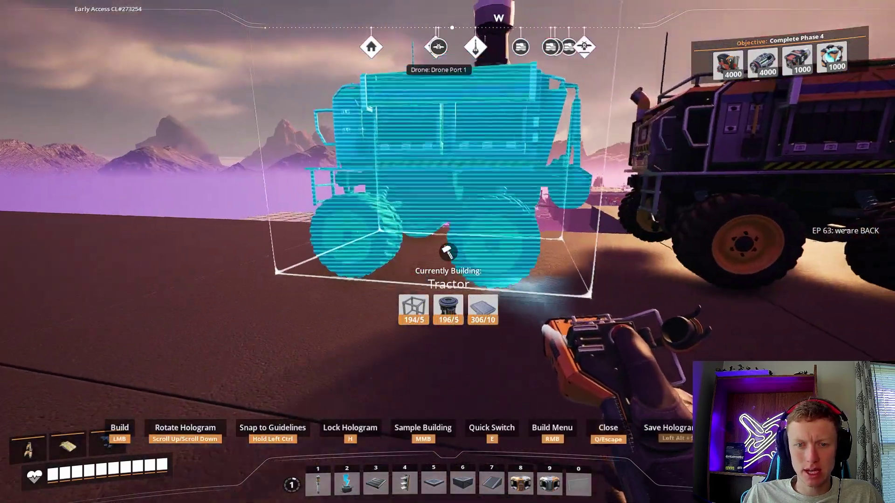
Park seven tractors on the foundation beside the trucks
click(447, 251)
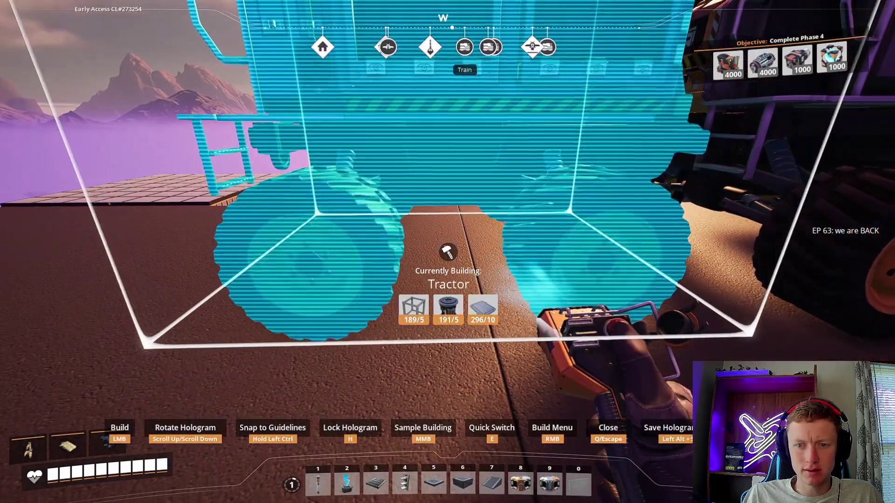
click(447, 252)
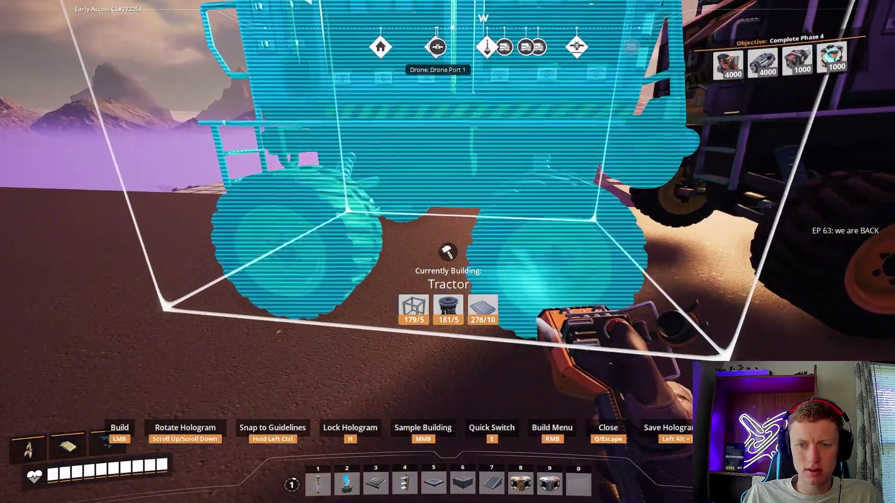
click(447, 252)
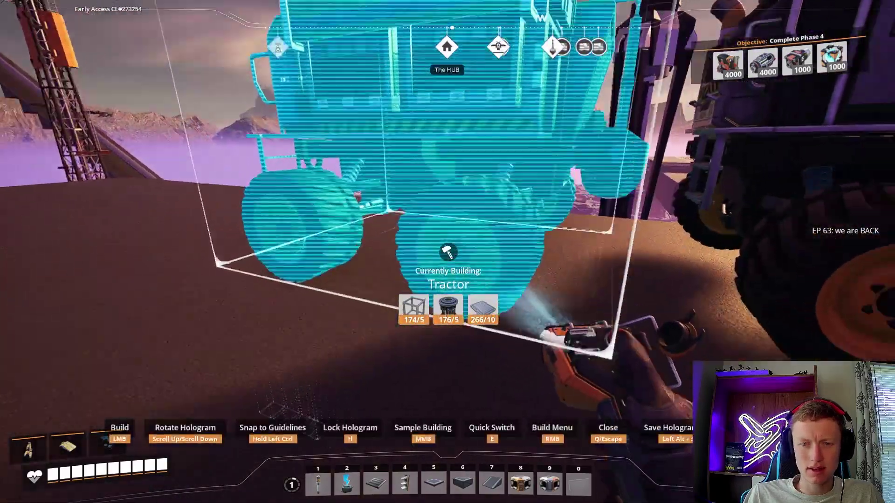
click(448, 252)
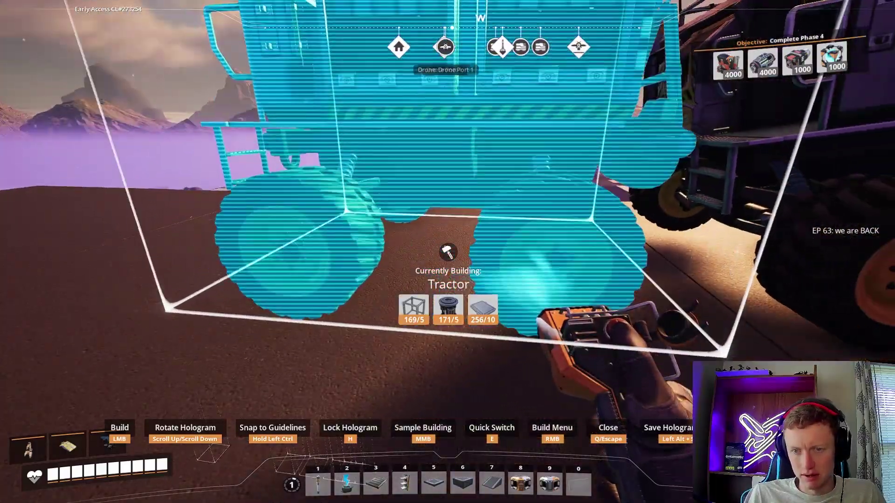
click(448, 252)
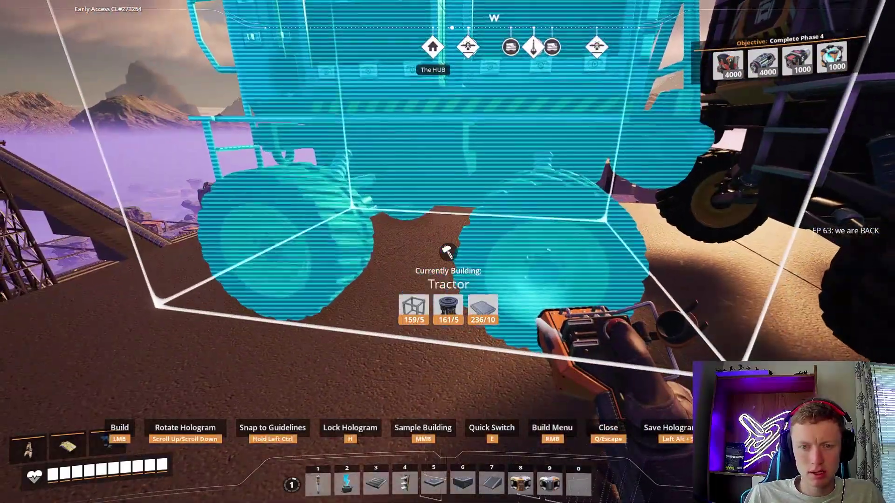
click(448, 251)
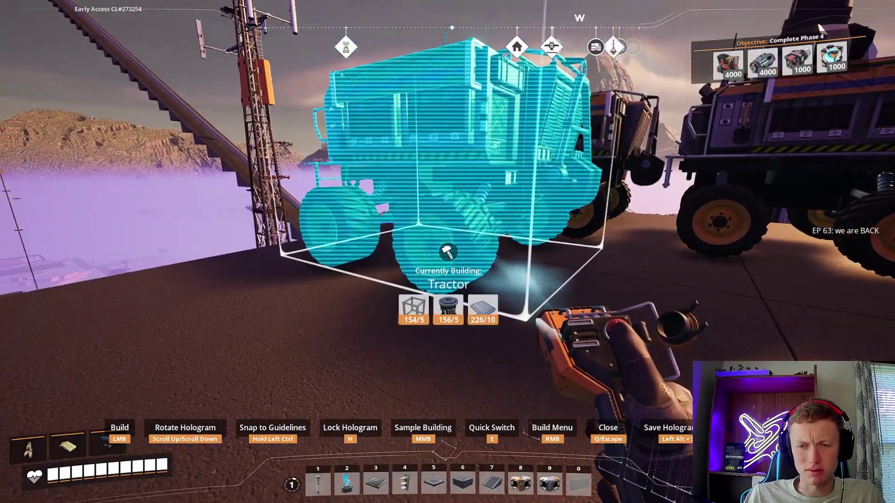
click(447, 252)
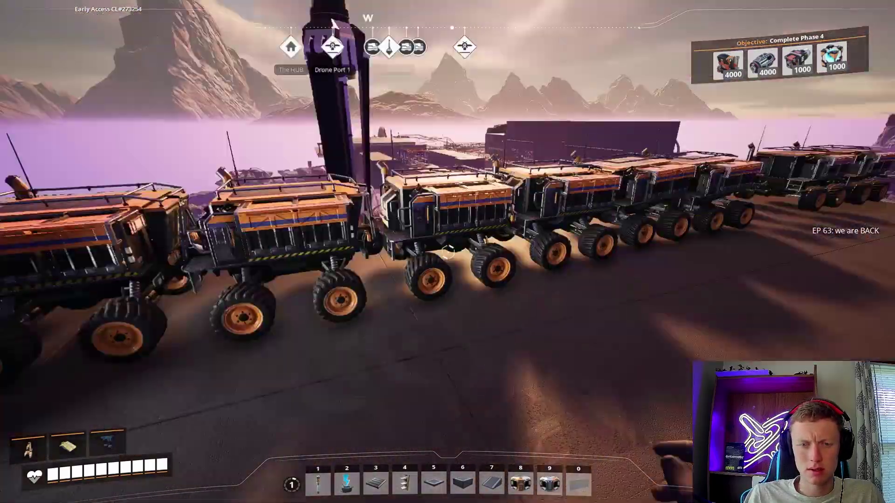
right_click(448, 252)
scroll(238, 307, down, 1)
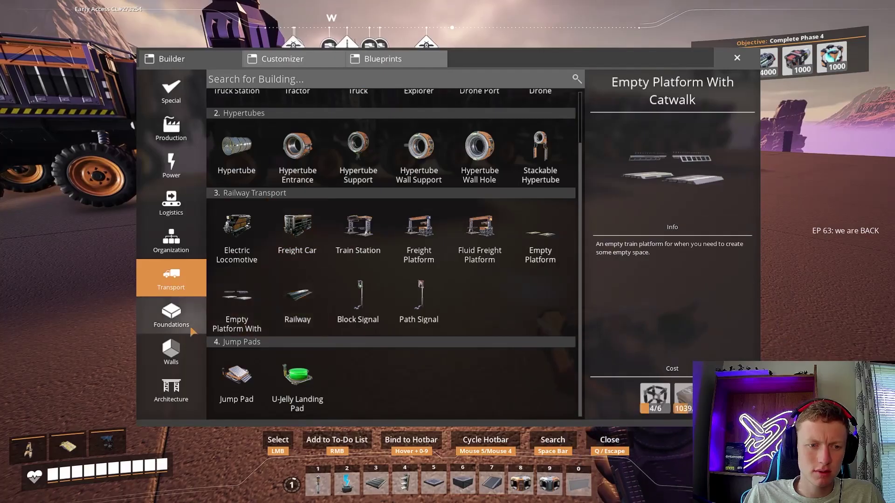
scroll(279, 315, down, 2)
Build a Lookout Tower on the foundation and climb to its top
click(236, 381)
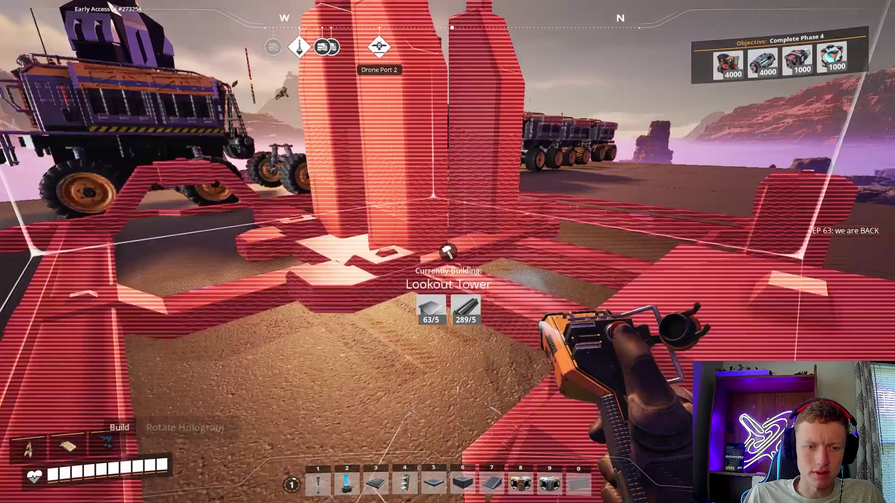
click(448, 252)
key(w)
key(w)
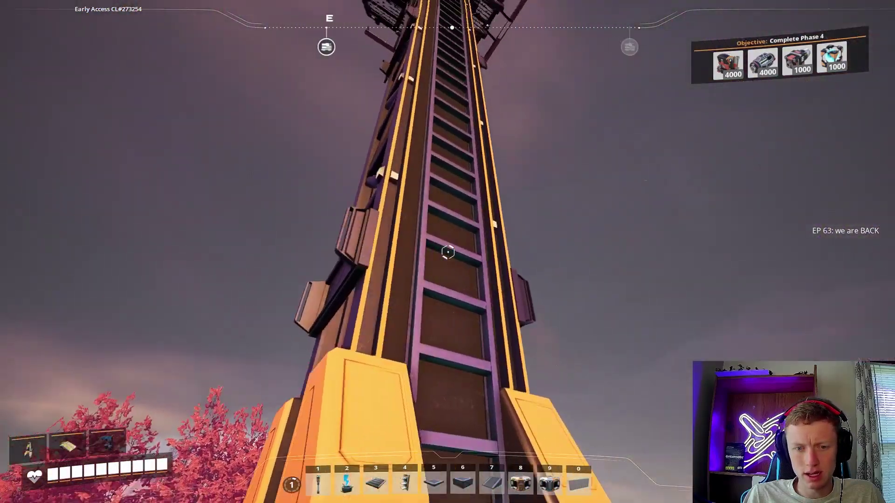
key(w)
key(w)
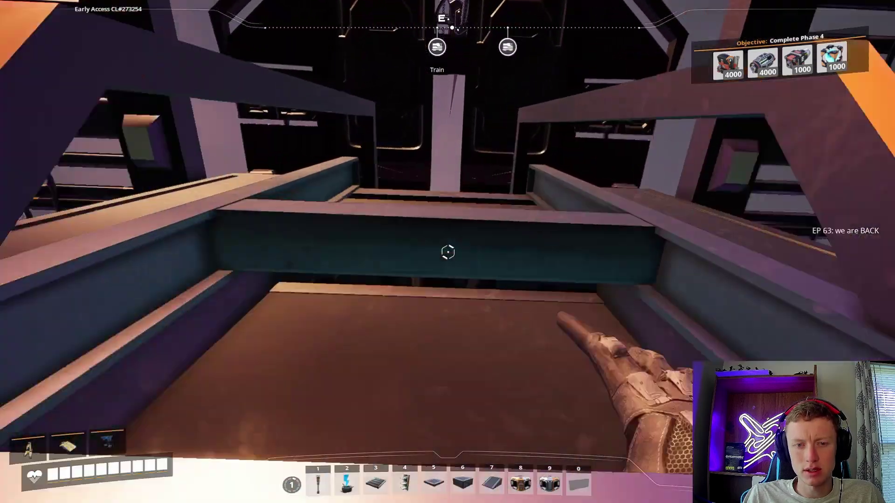
key(q)
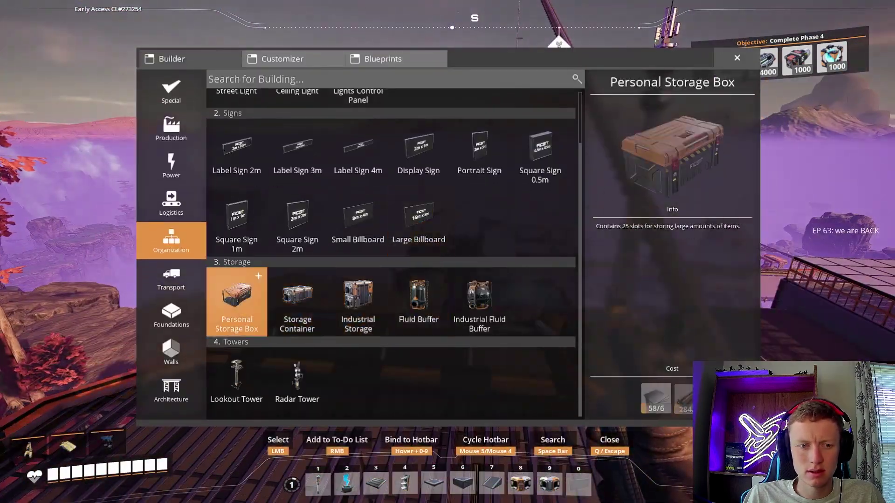
Select the Tractor and place the first three in a rooftop row
click(171, 278)
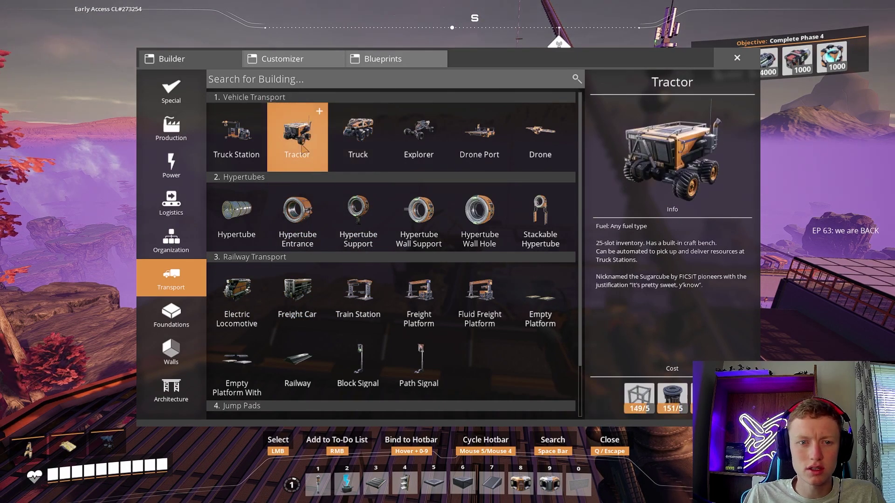
click(297, 136)
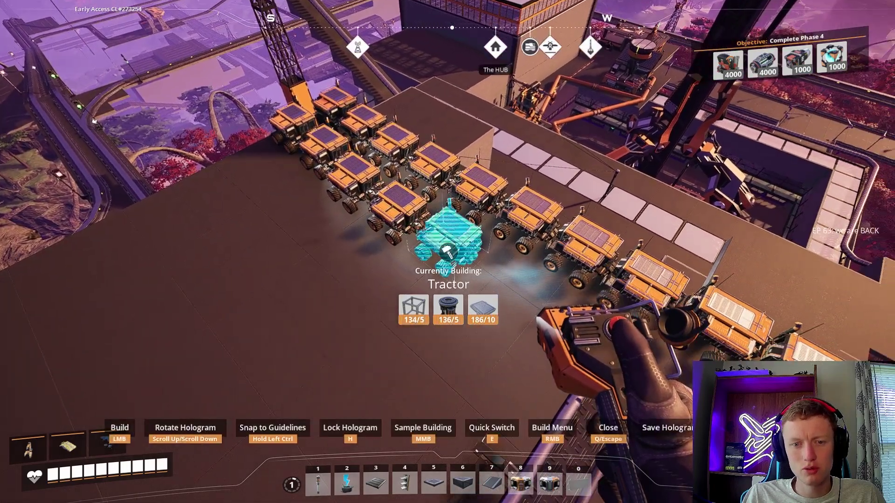
click(447, 238)
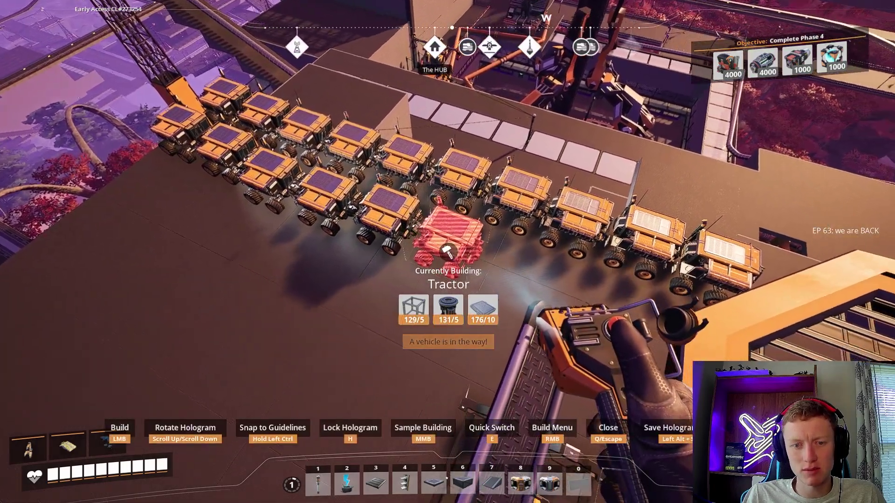
click(447, 237)
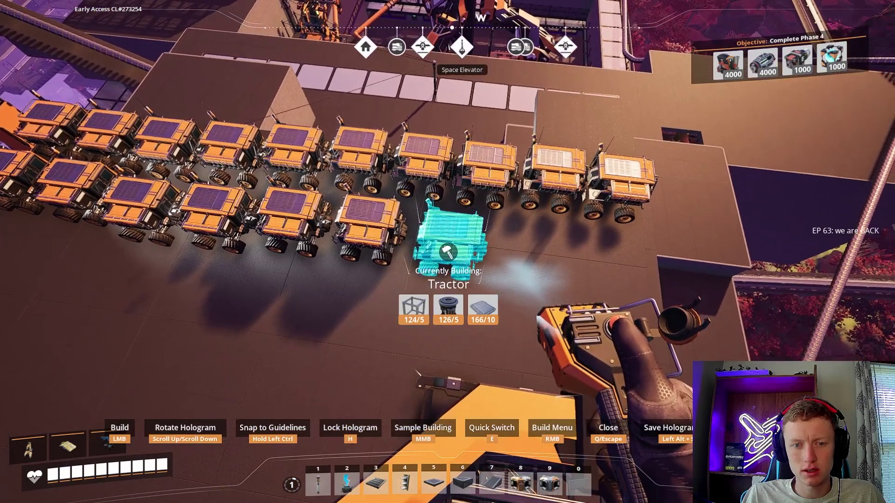
click(448, 238)
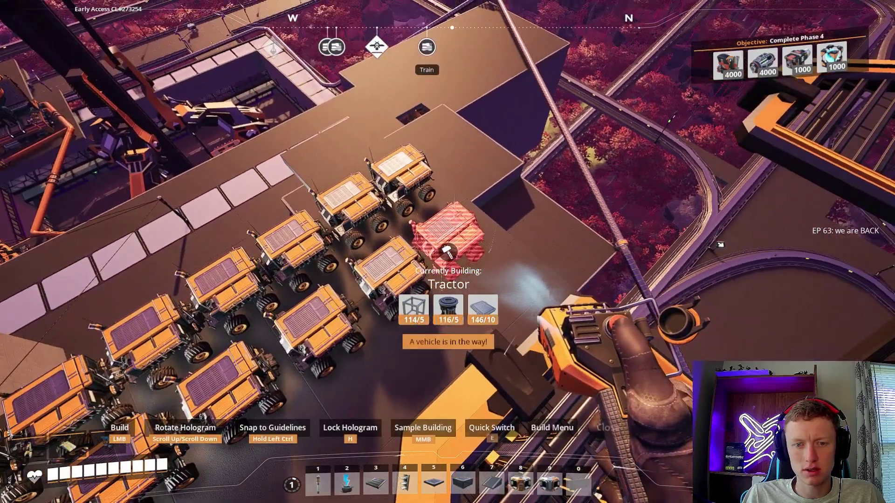
Fill a second tight row of tractors out to the rooftop edge
click(448, 251)
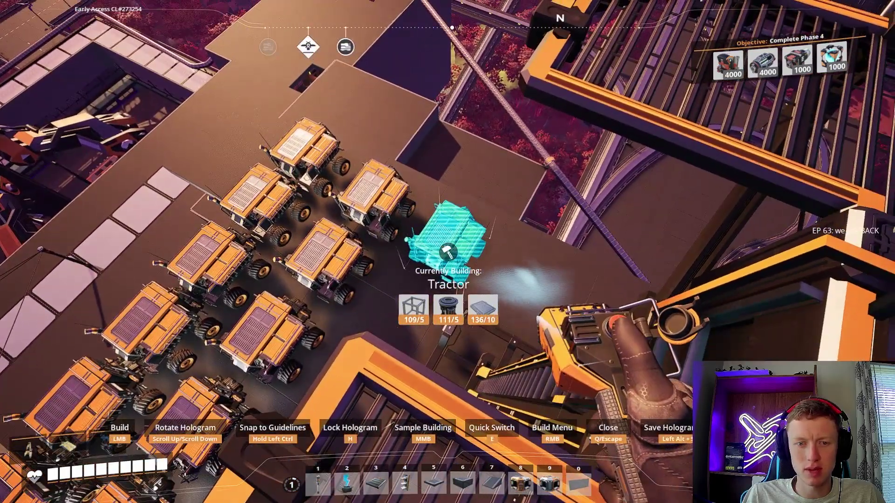
click(448, 252)
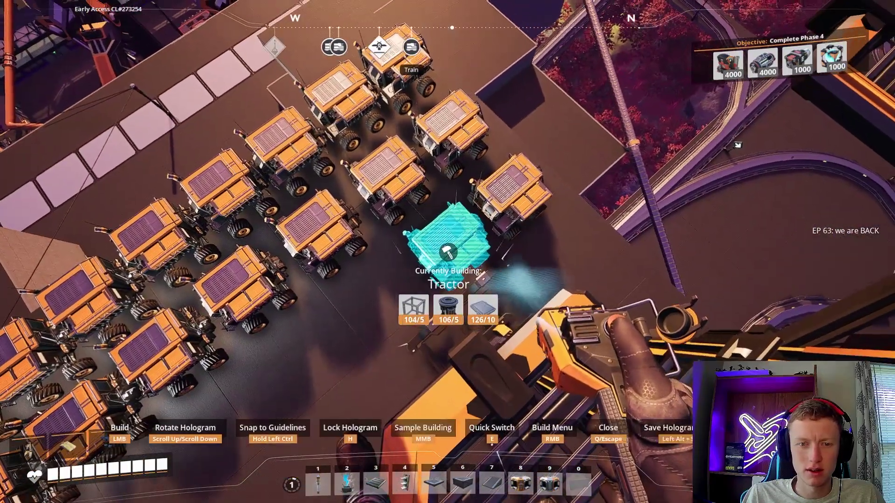
click(447, 252)
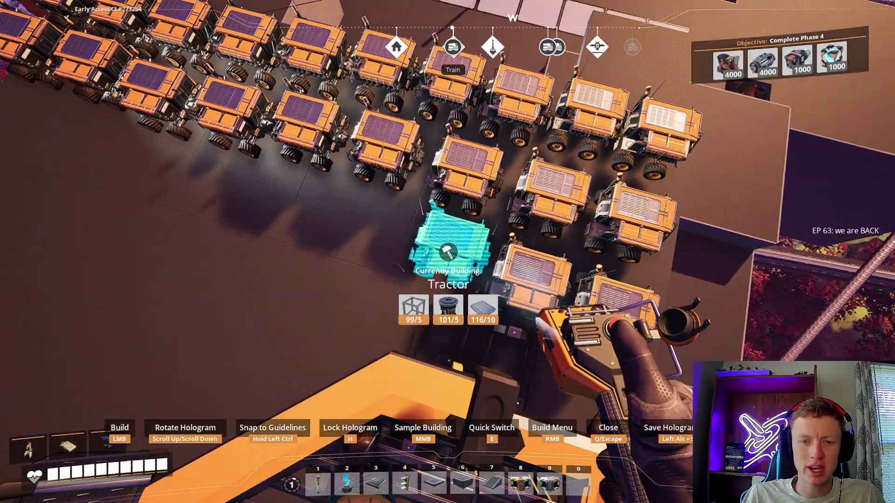
click(448, 251)
click(447, 252)
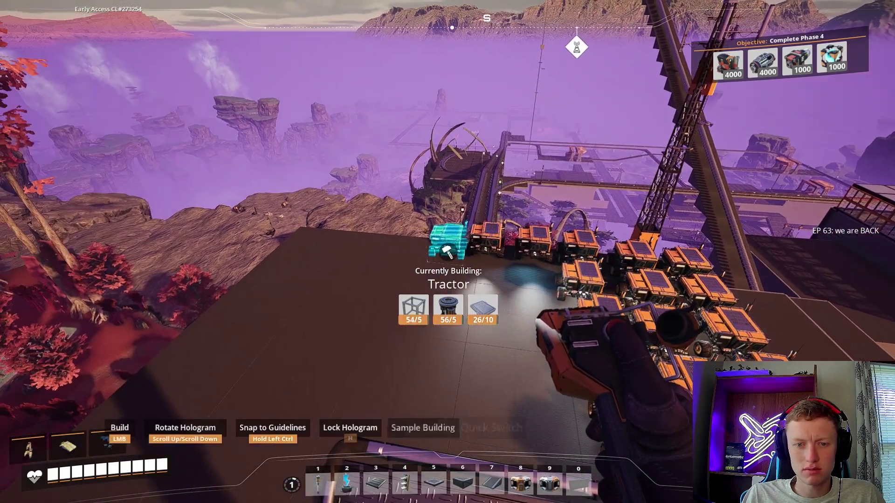
click(447, 241)
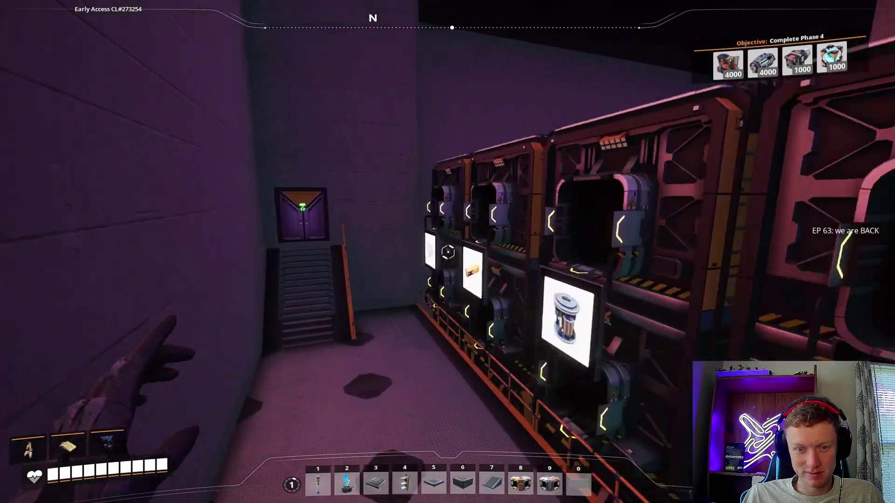
Check a storage container's inventory and the vehicle build options
key(e)
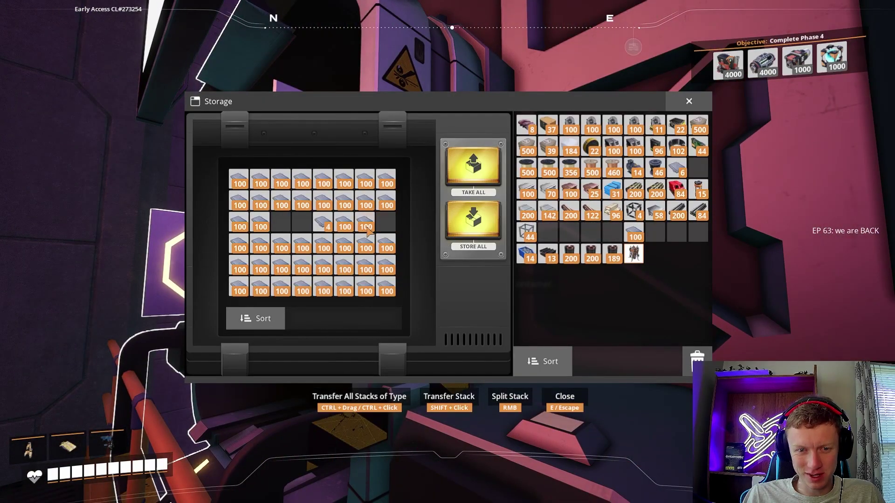
key(Escape)
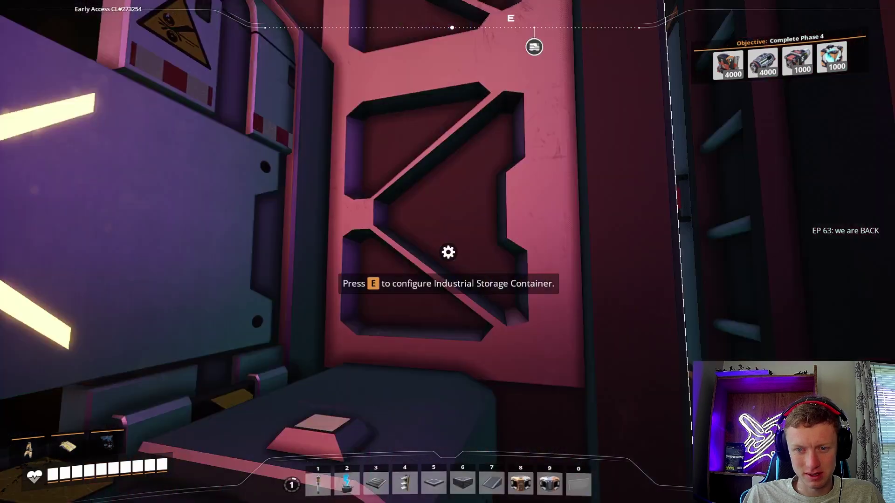
key(q)
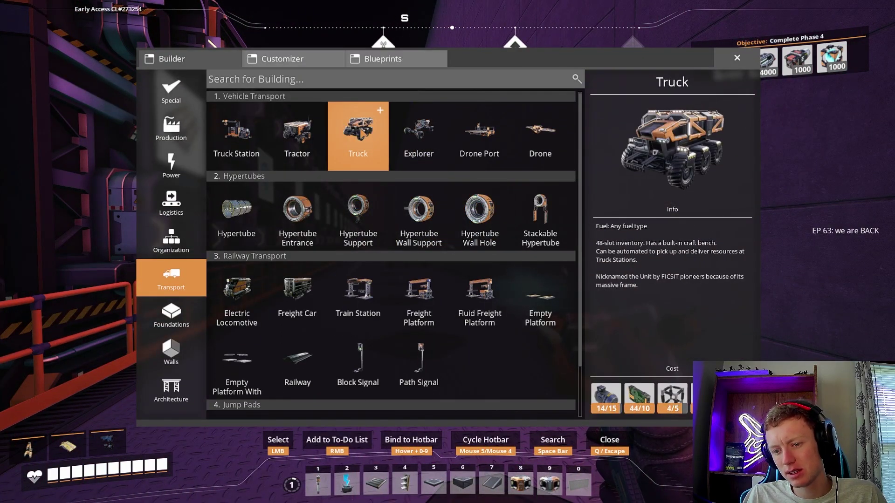
key(Escape)
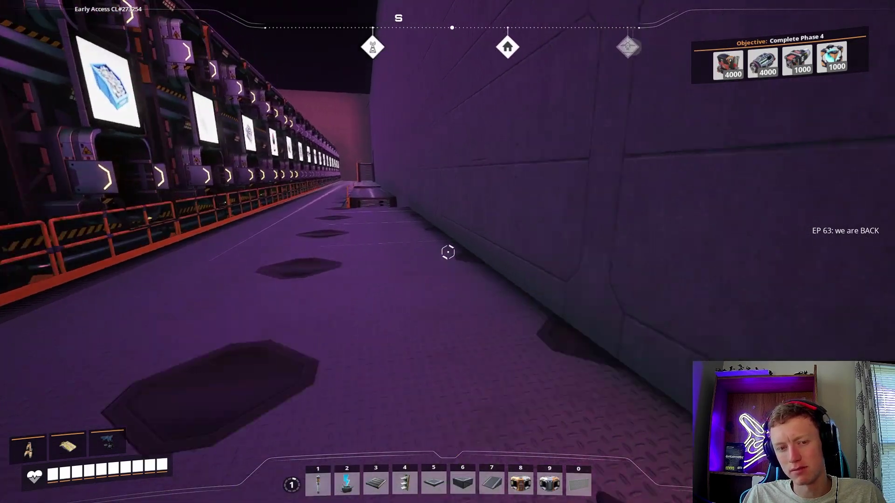
Walk the container corridors and open an Industrial Storage Container
key(w)
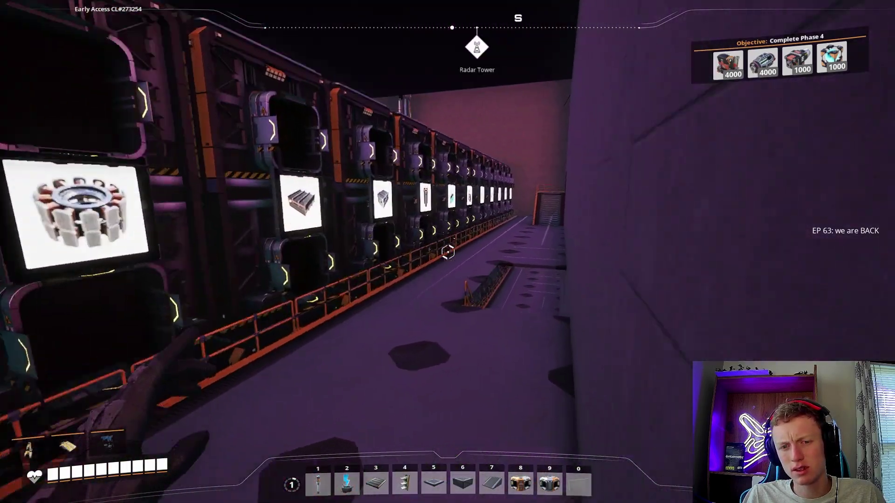
key(w)
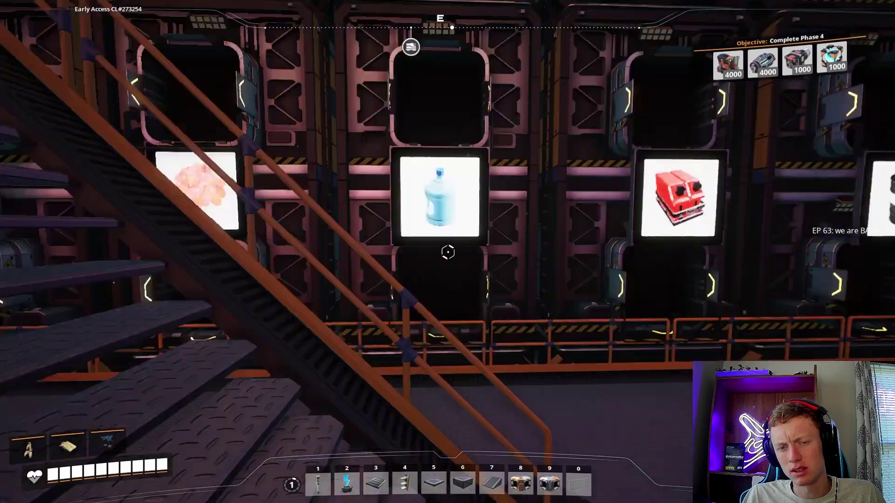
key(w)
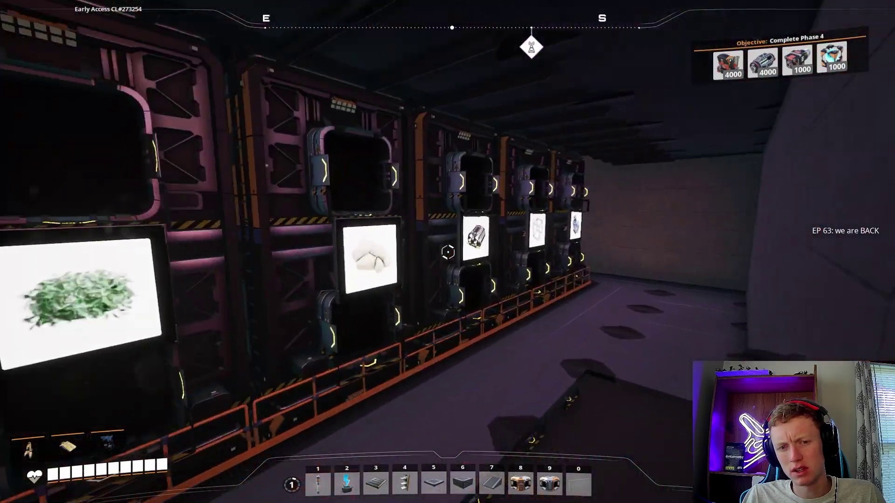
key(w)
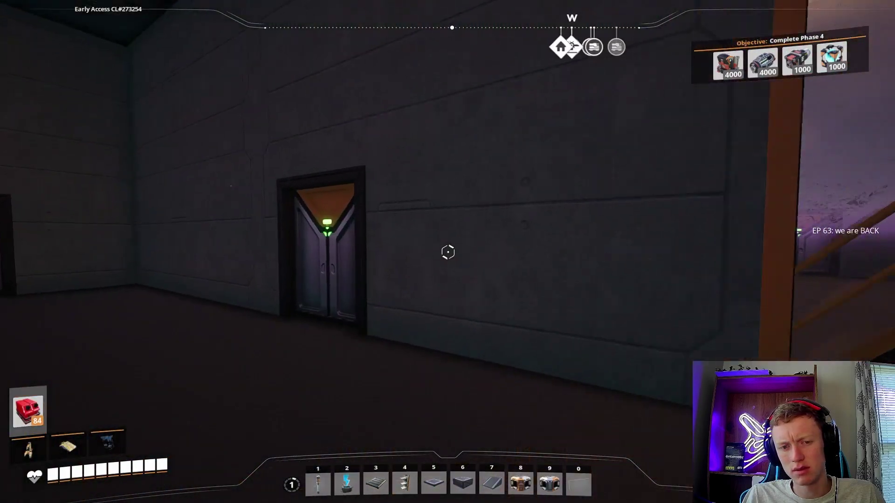
key(w)
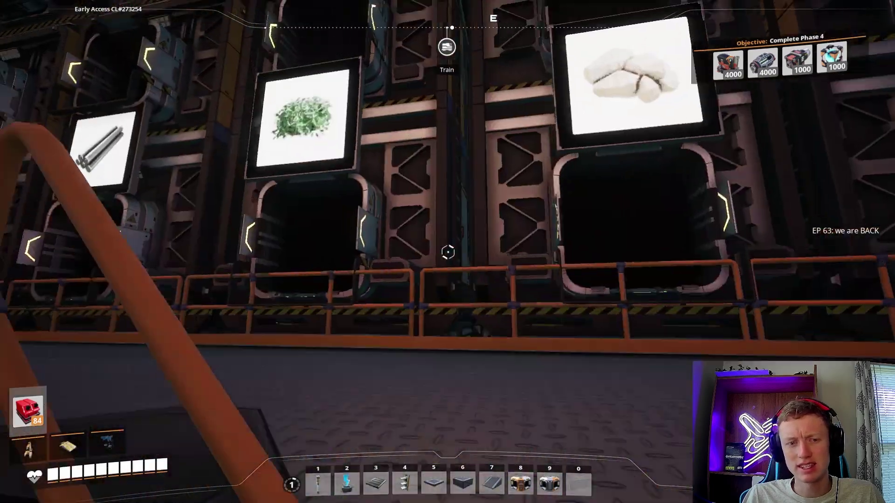
key(w)
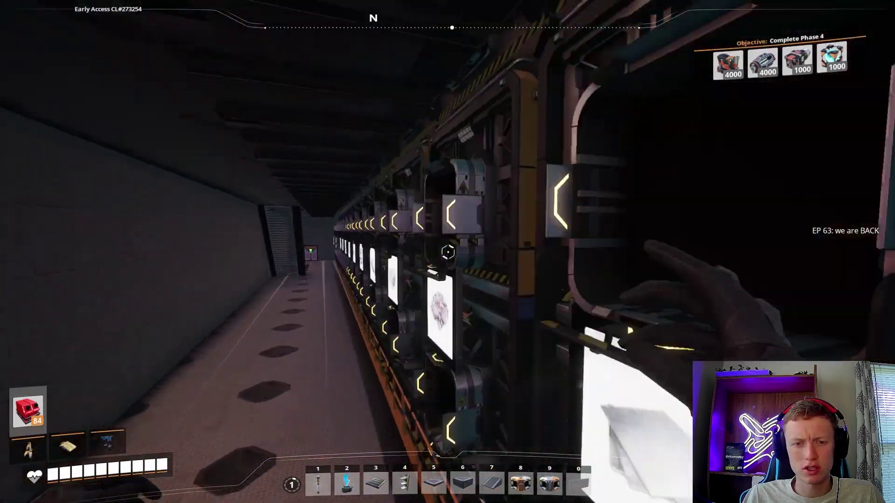
key(w)
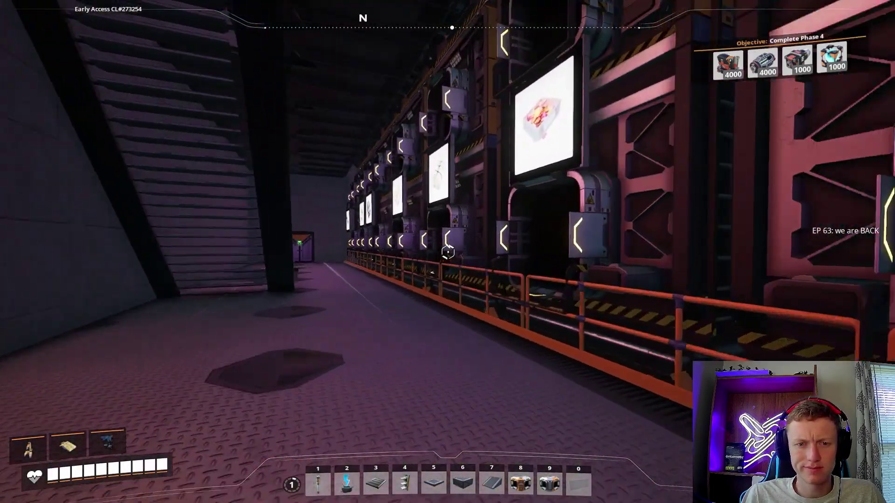
key(w)
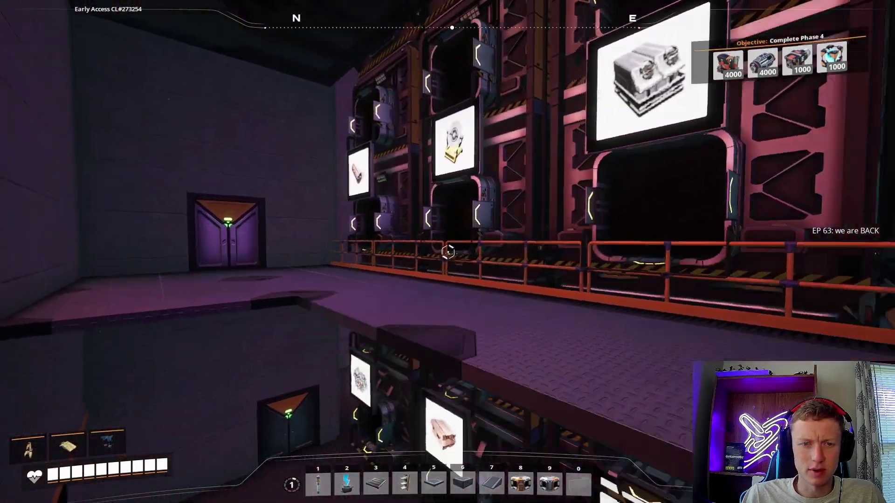
key(w)
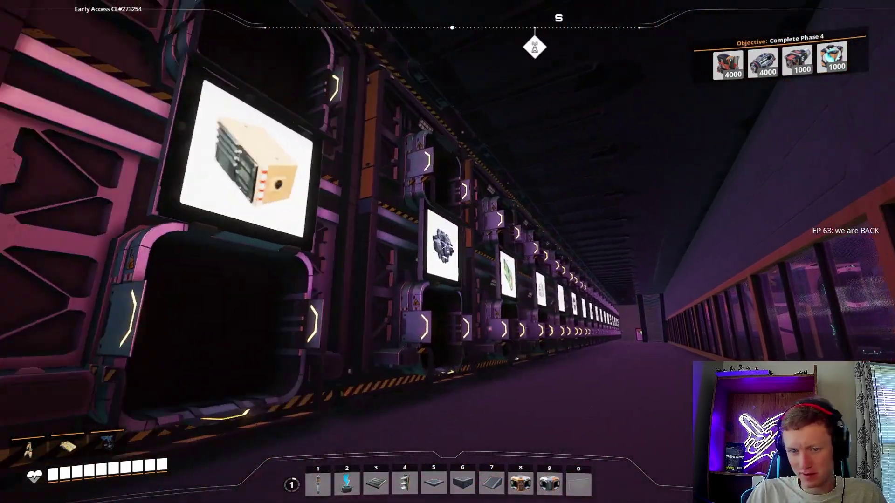
key(w)
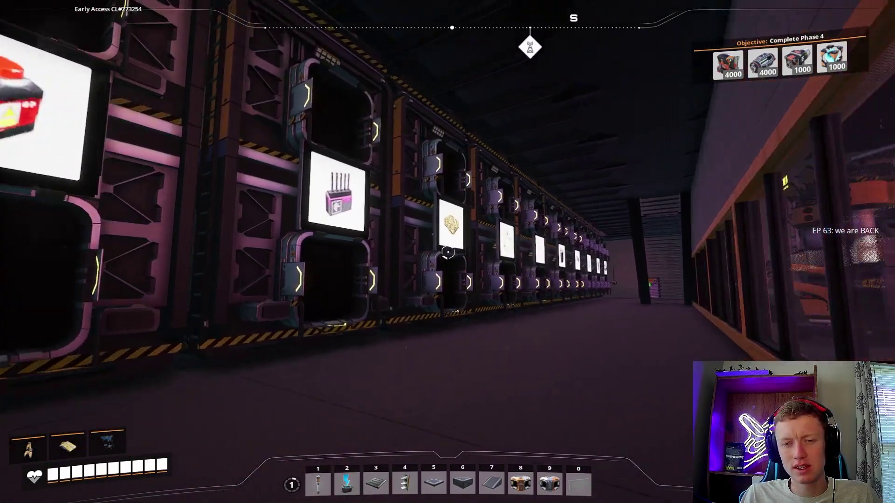
key(w)
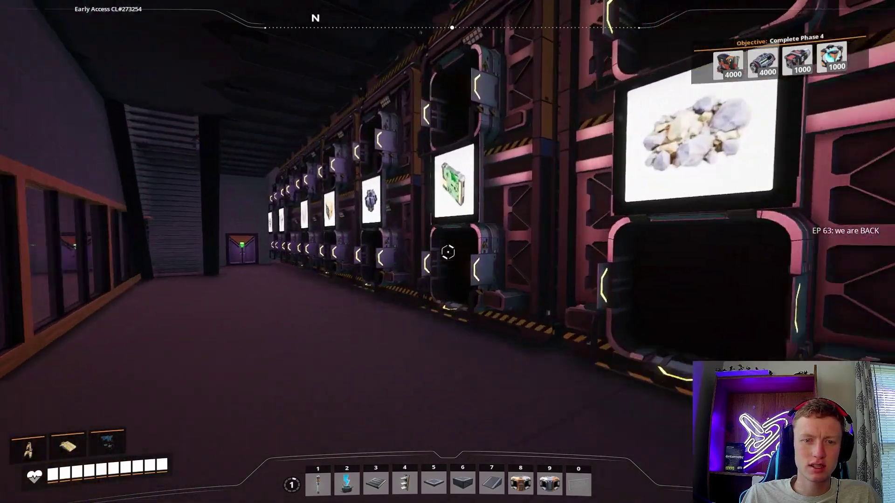
key(w)
key(e)
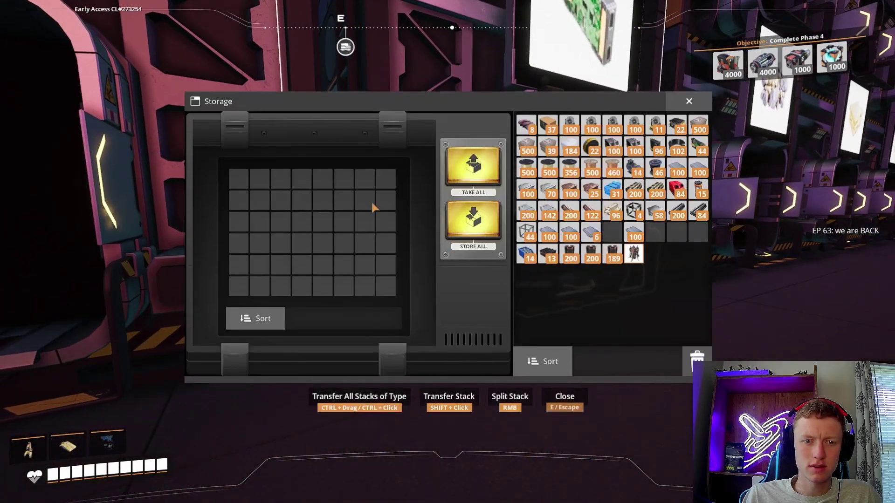
Climb the stairs and open a container on the upper row
key(Escape)
key(w)
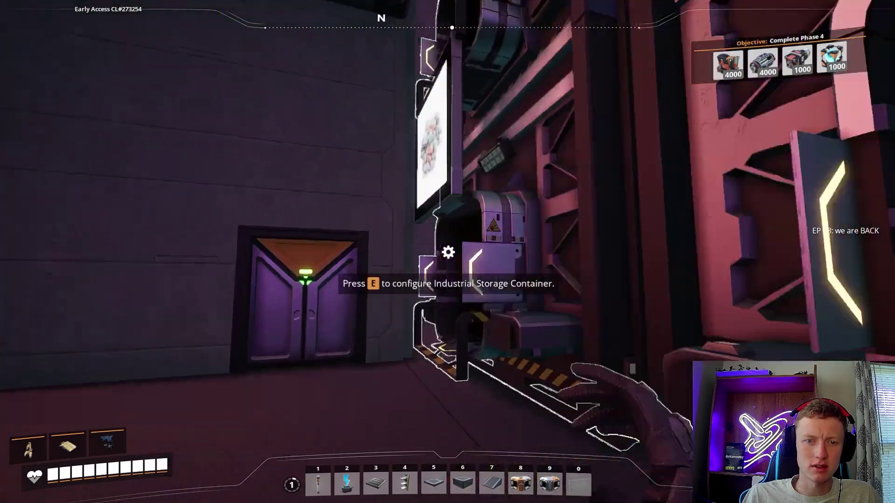
key(w)
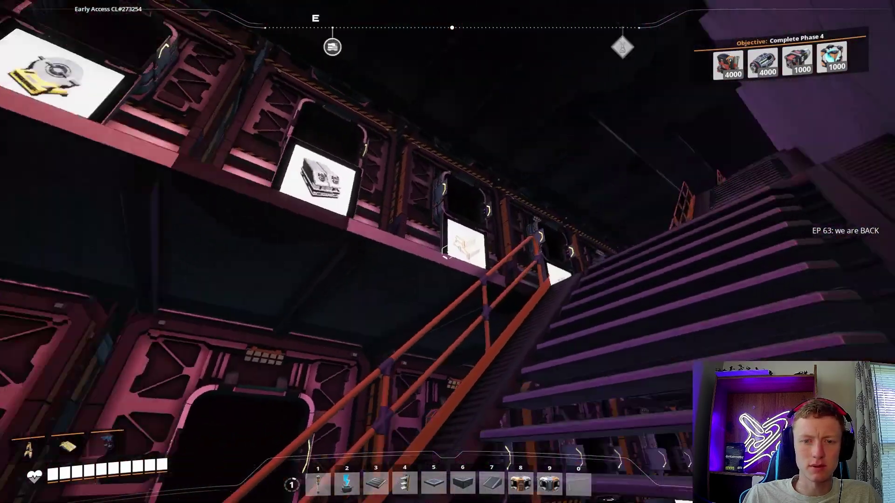
key(w)
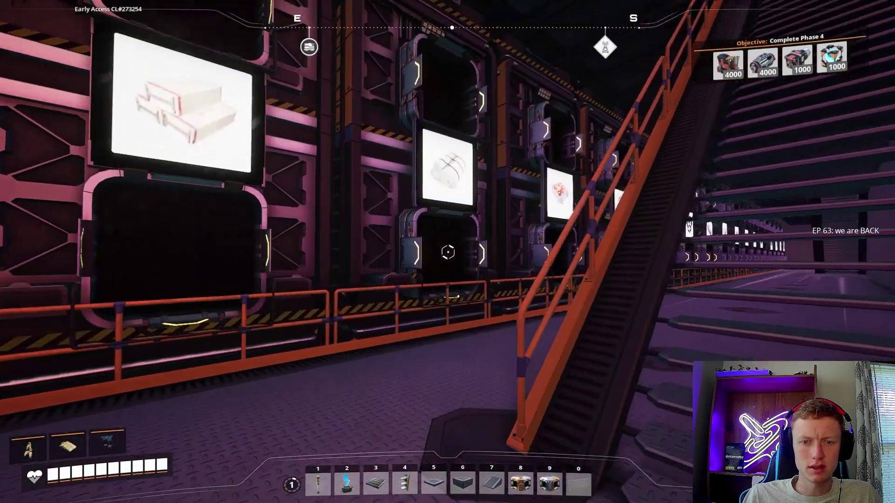
key(w)
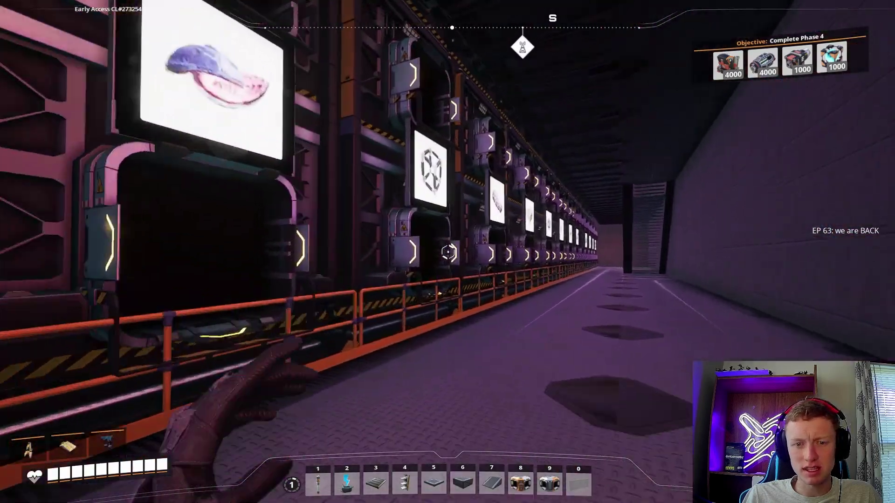
key(e)
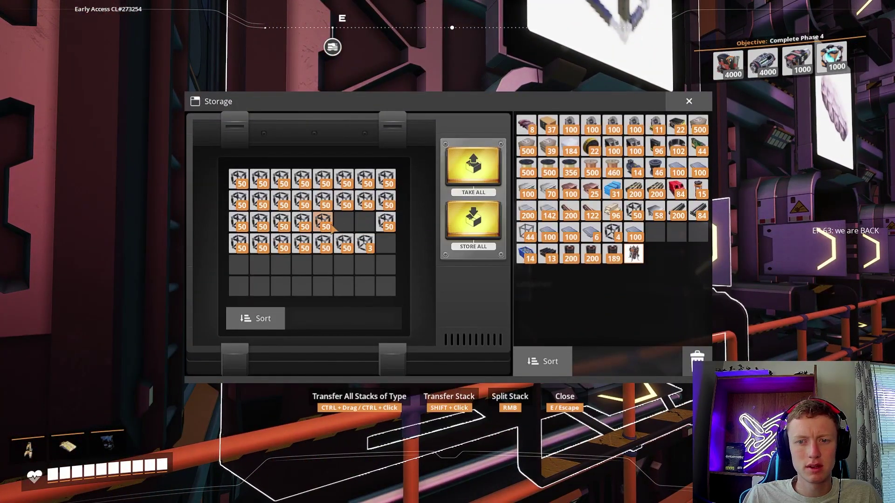
Walk up the stairs and out the exit door toward the Space Elevator
key(Escape)
key(w)
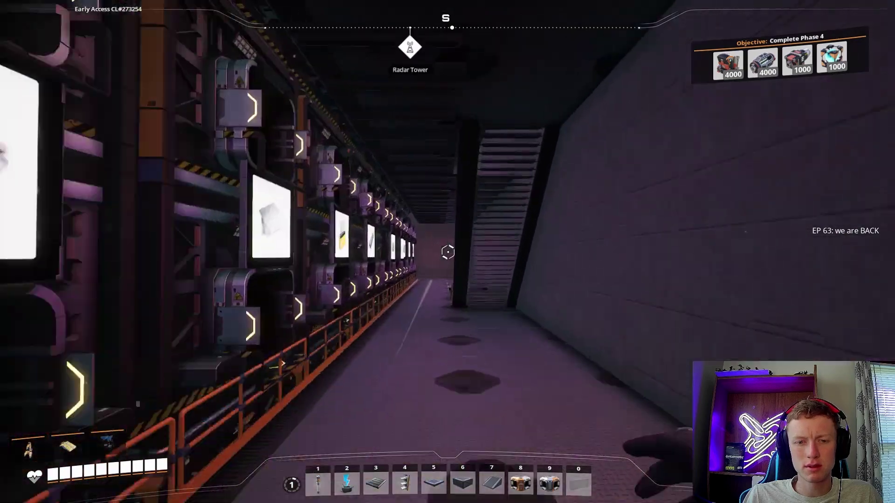
key(w)
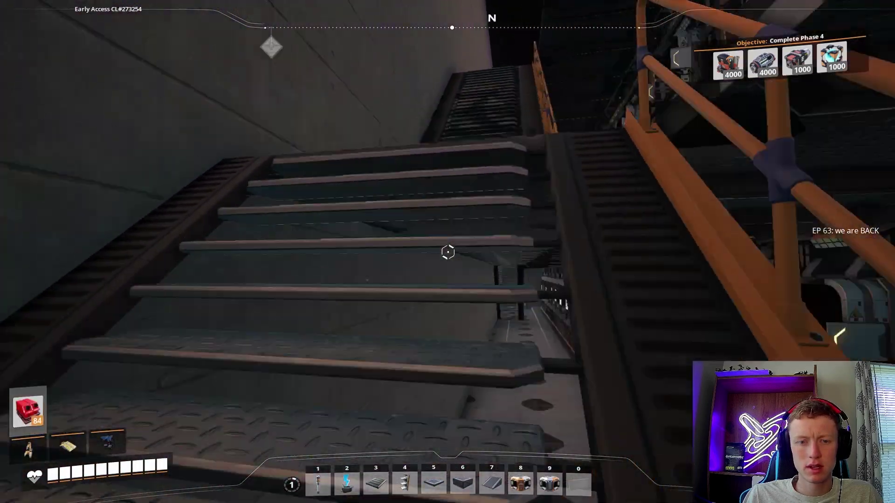
key(w)
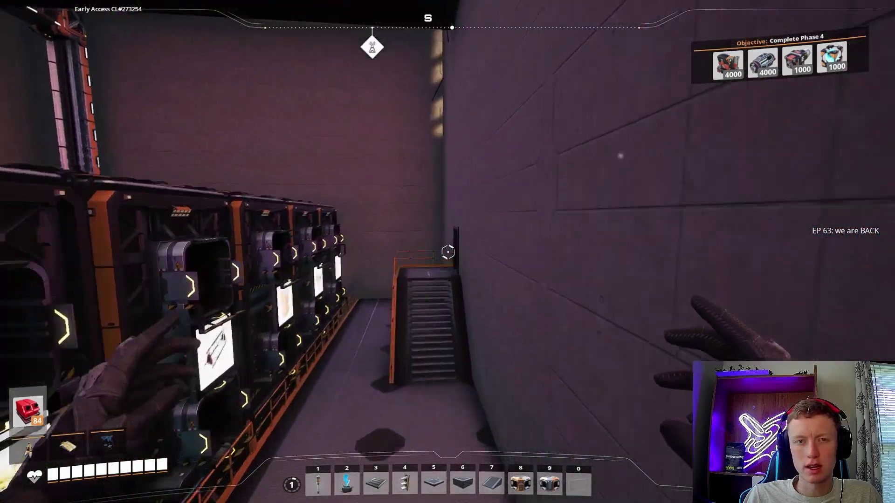
key(w)
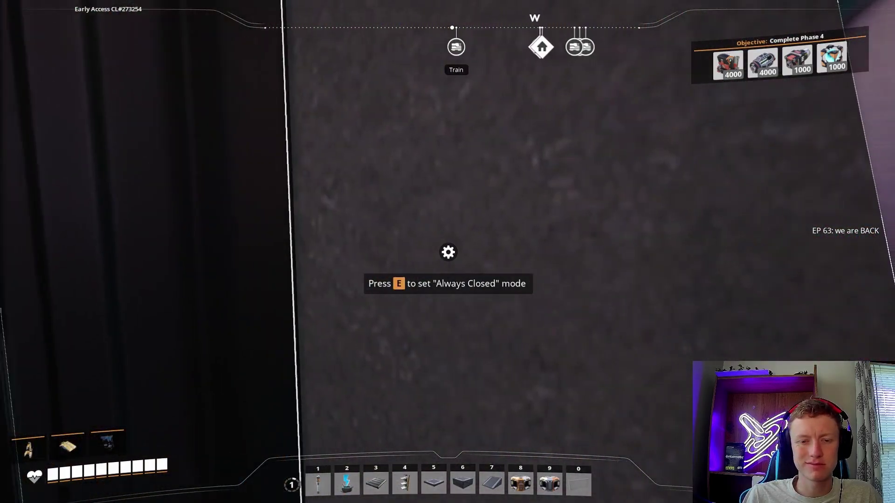
key(w)
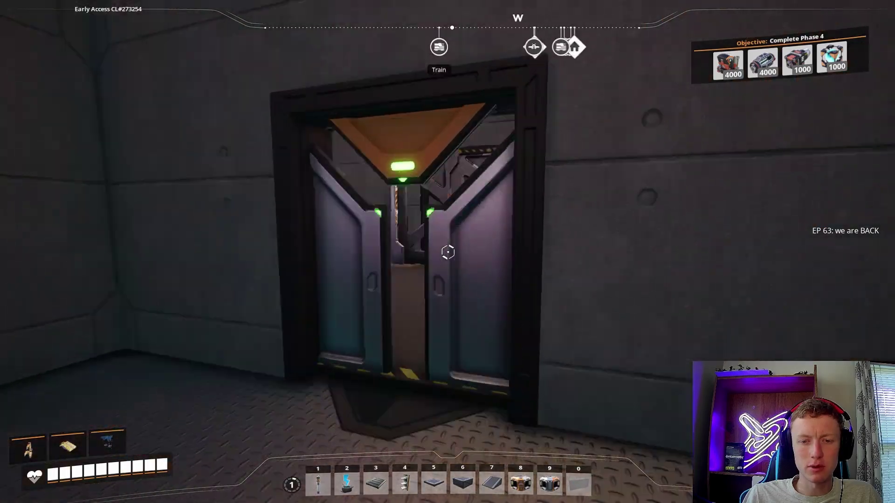
key(w)
Jetpack from the Space Elevator past the radar tower onto the platform
key(w)
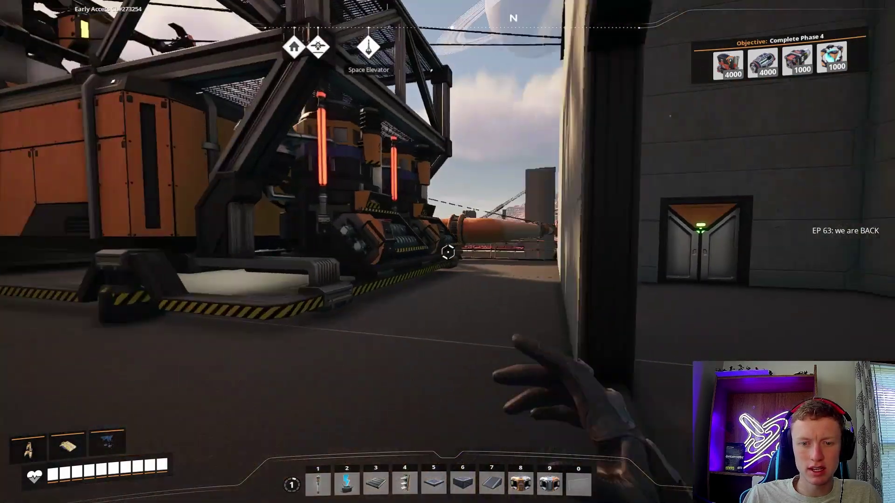
key(w)
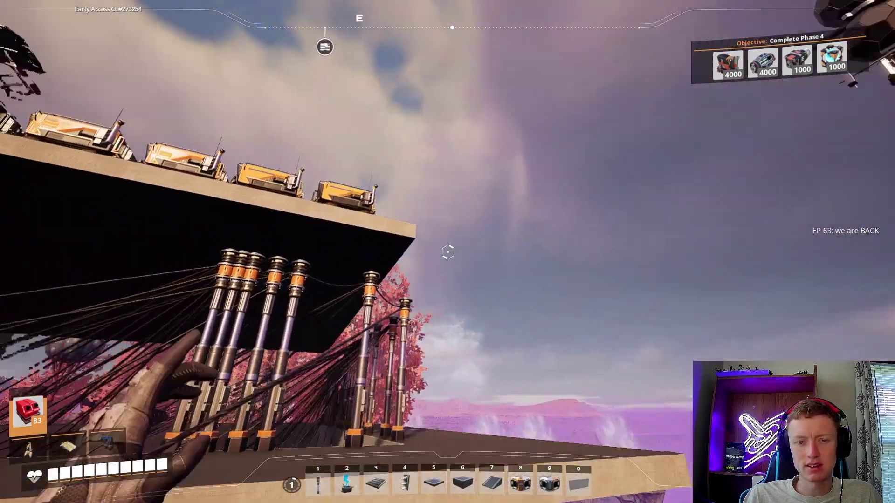
key(w)
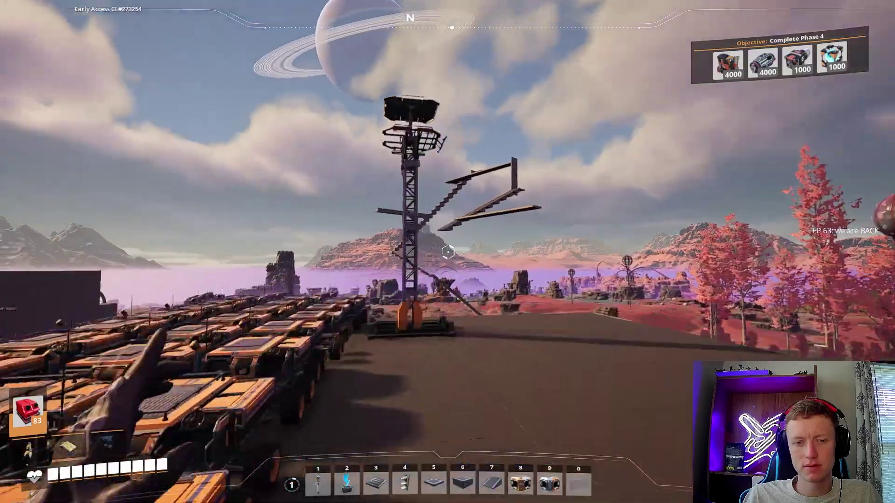
key(w)
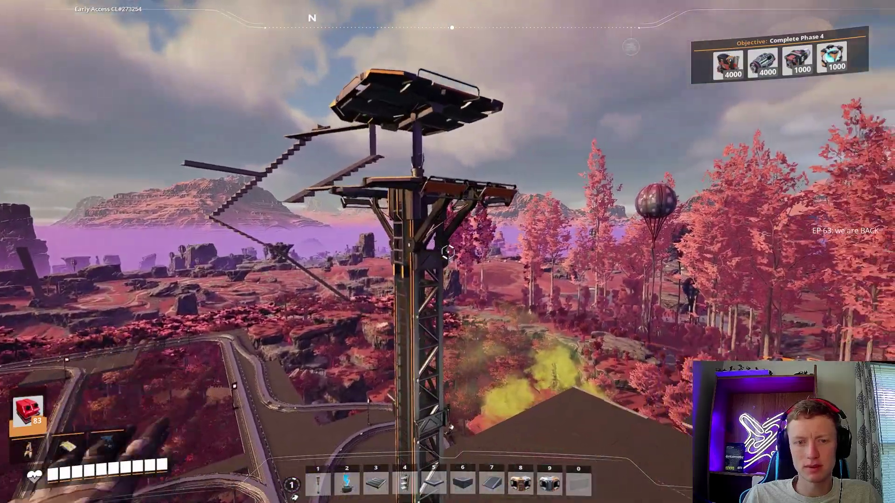
key(w)
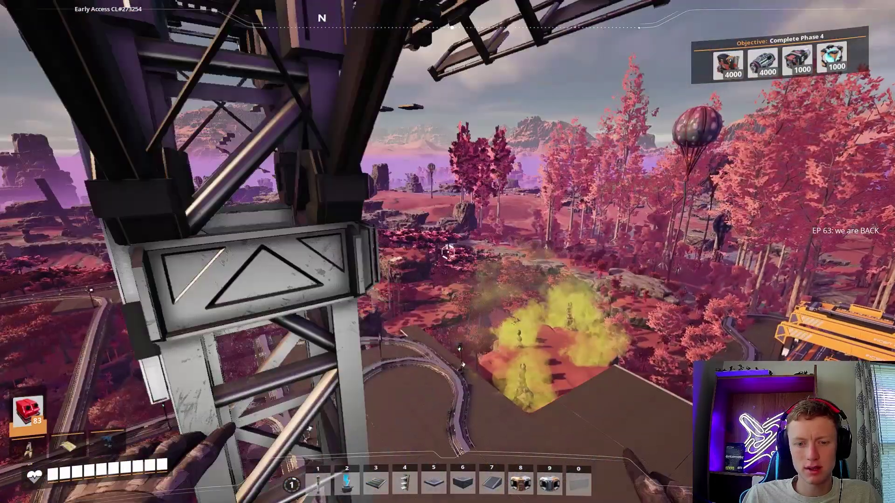
key(w)
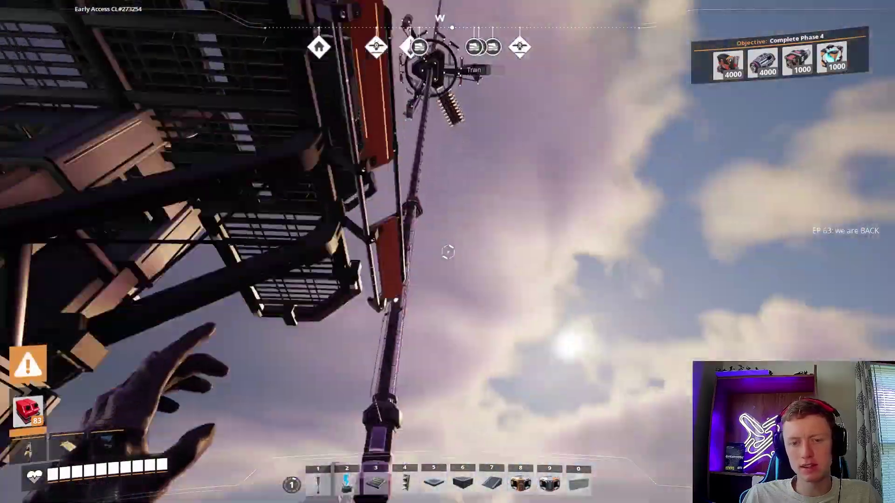
key(w)
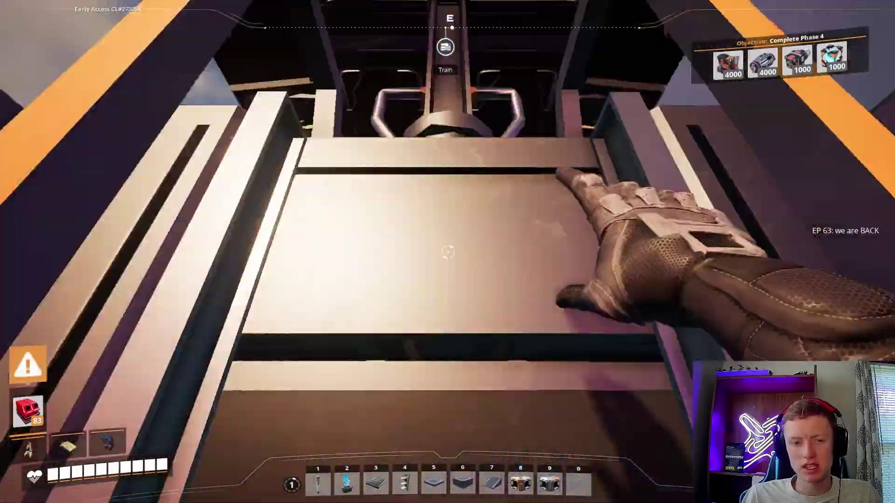
Place a Tractor in the platform rows instead of the motor-lacking Truck
key(q)
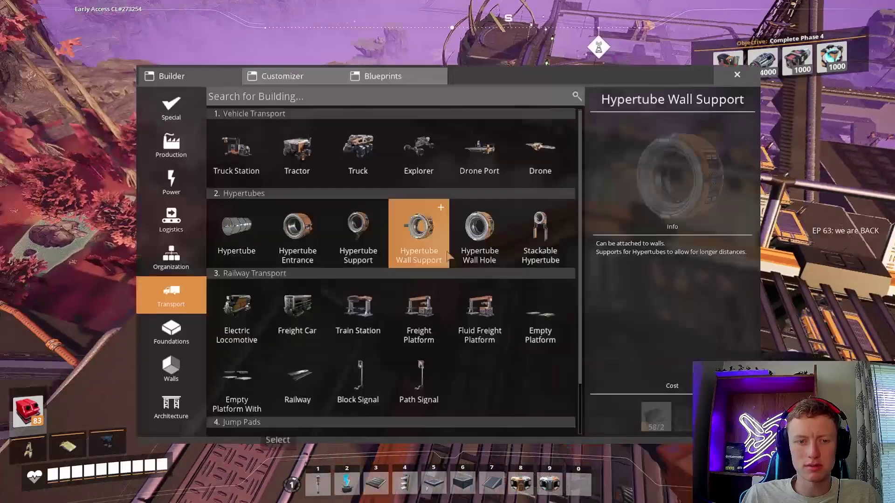
key(q)
key(7)
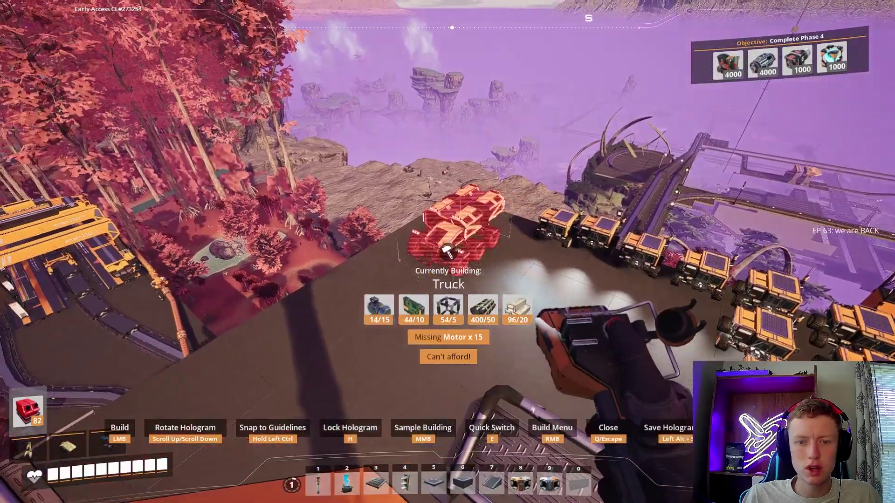
key(q)
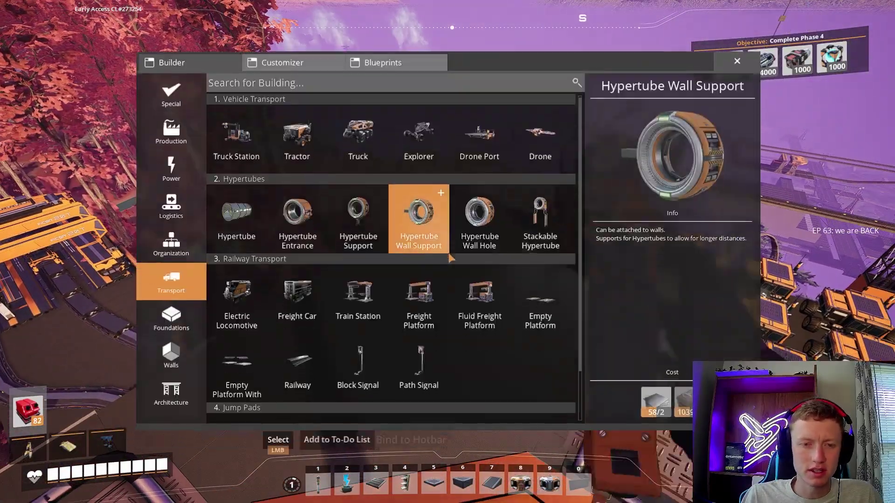
click(297, 135)
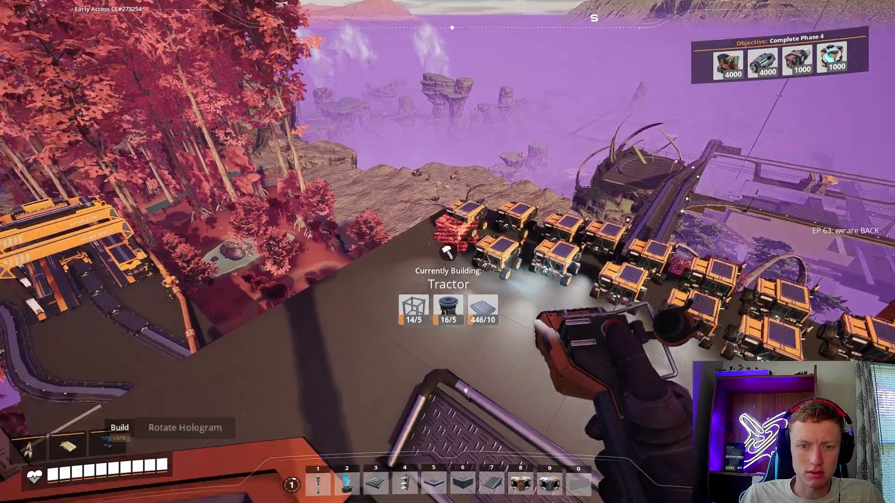
key(Escape)
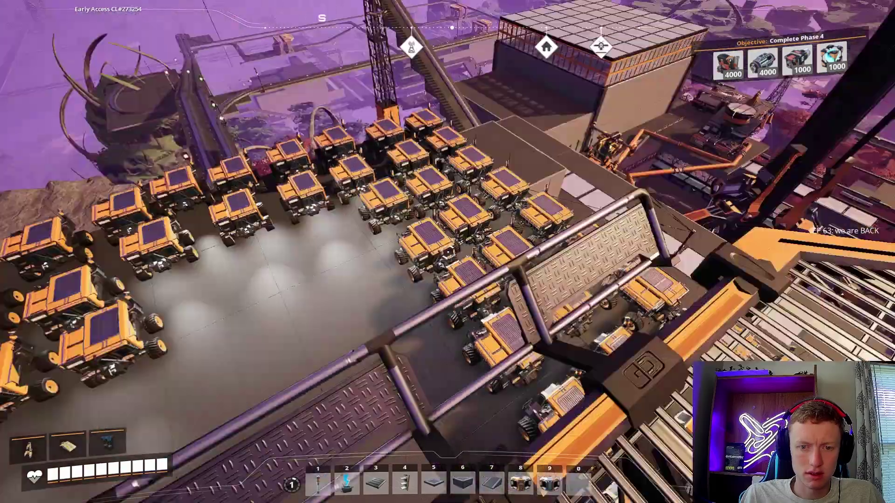
key(w)
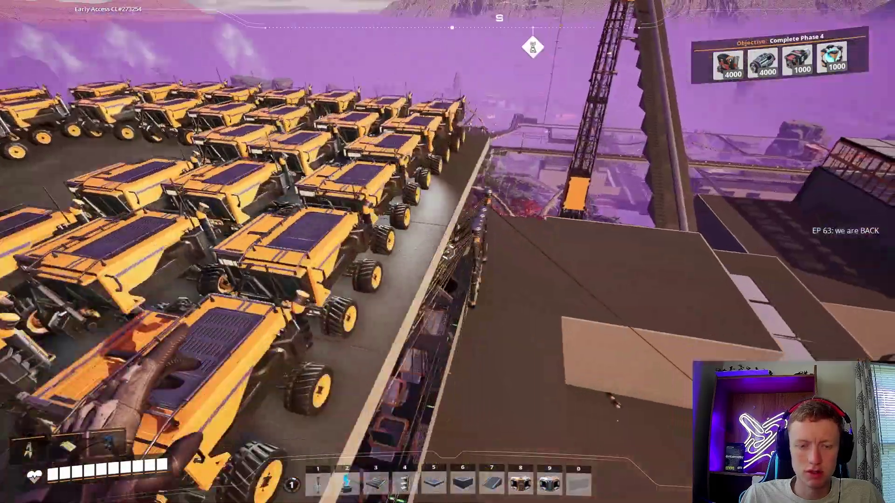
key(w)
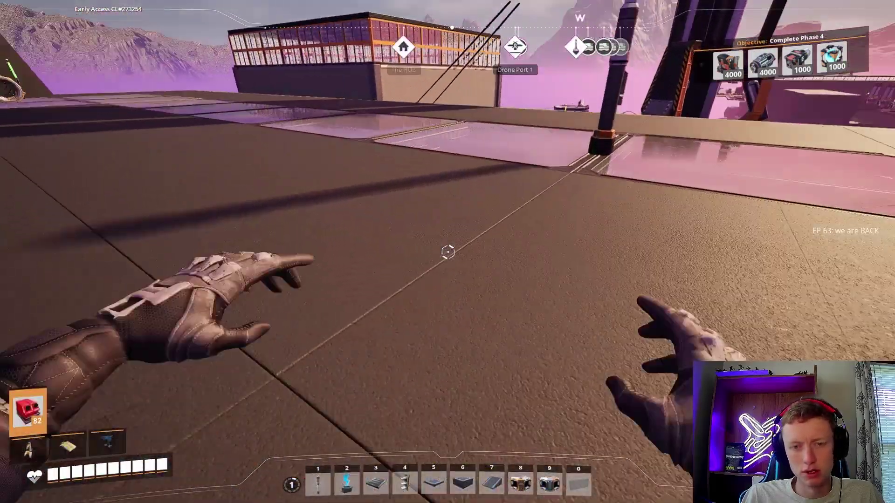
Walk down through the storage hall and take parts from the first container
key(w)
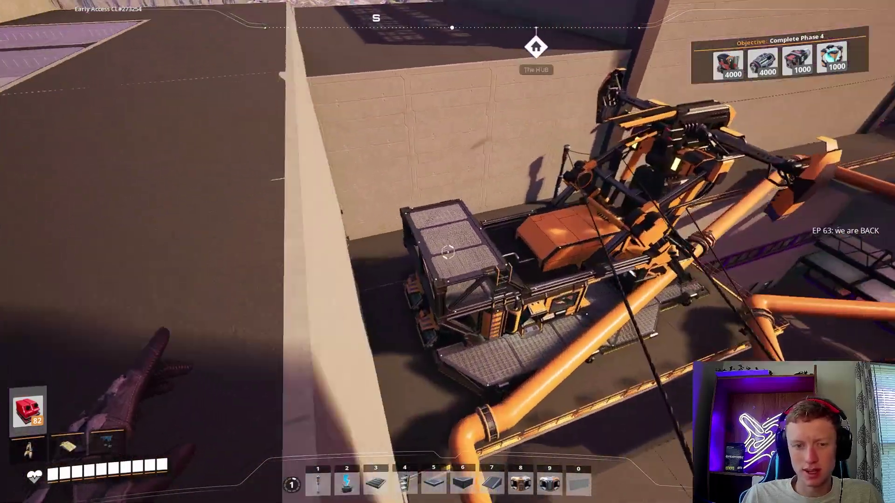
key(w)
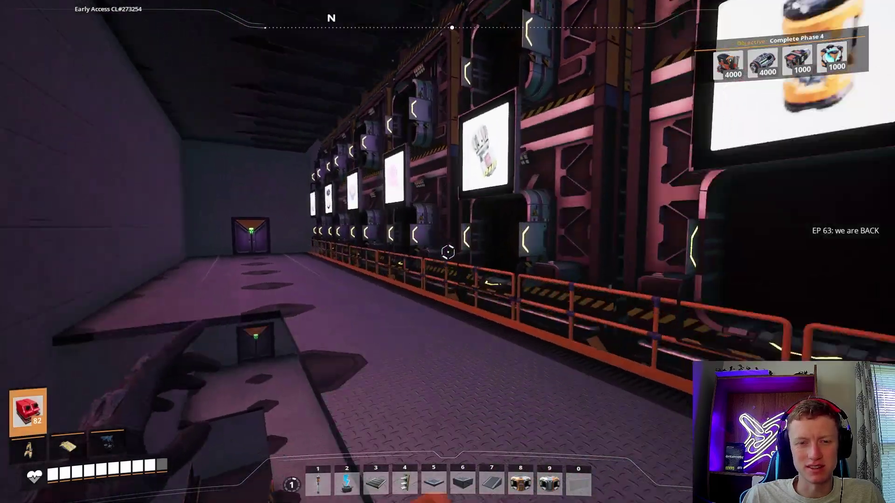
key(w)
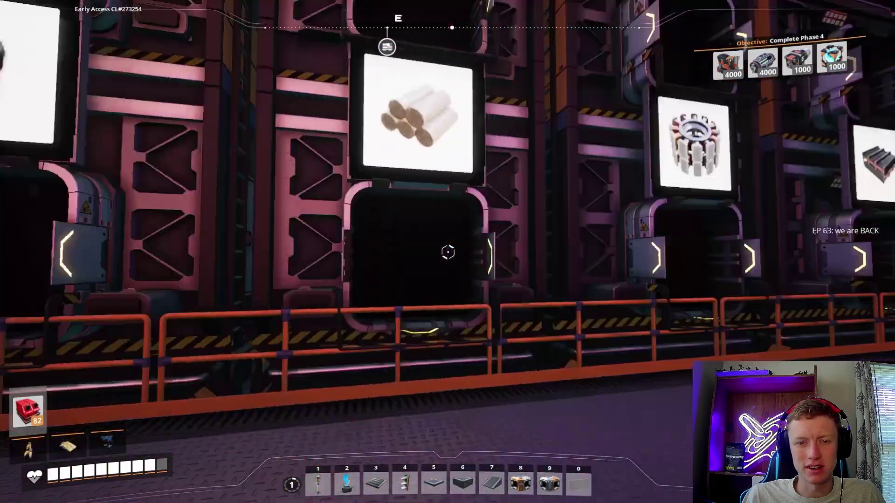
key(w)
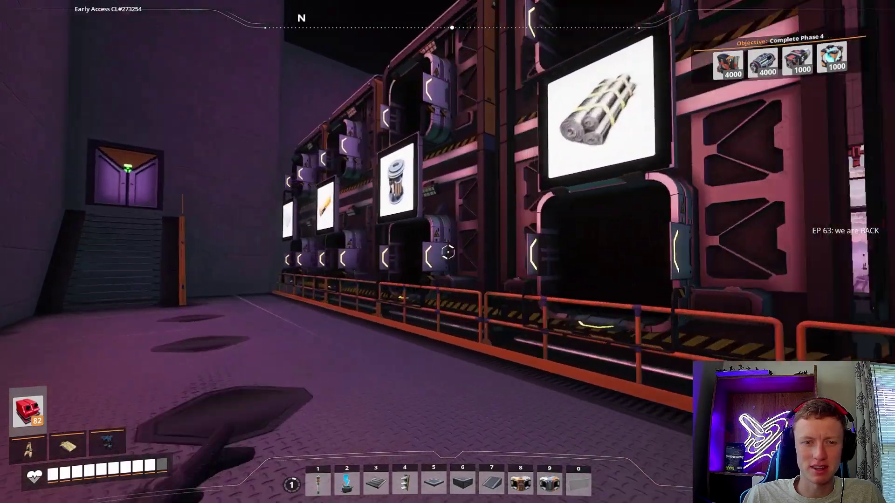
key(w)
key(e)
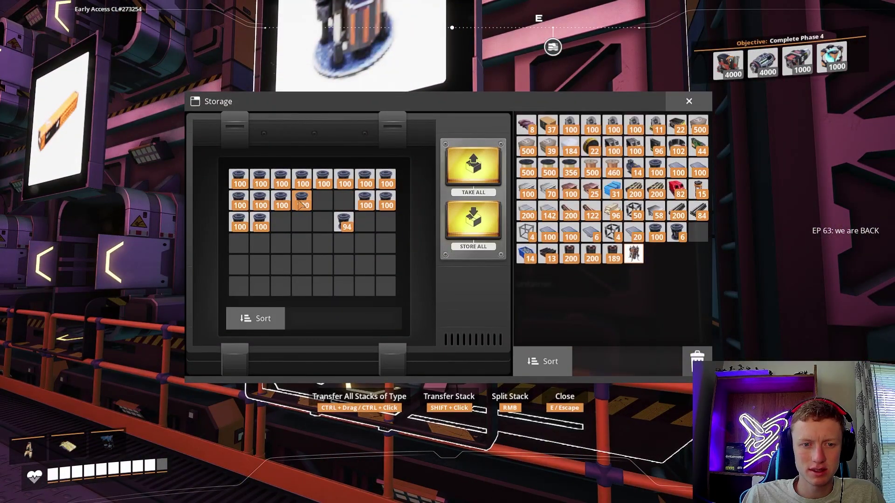
key(Escape)
Drop to the lower storage level and transfer parts from a container there
key(w)
key(w)
key(w)
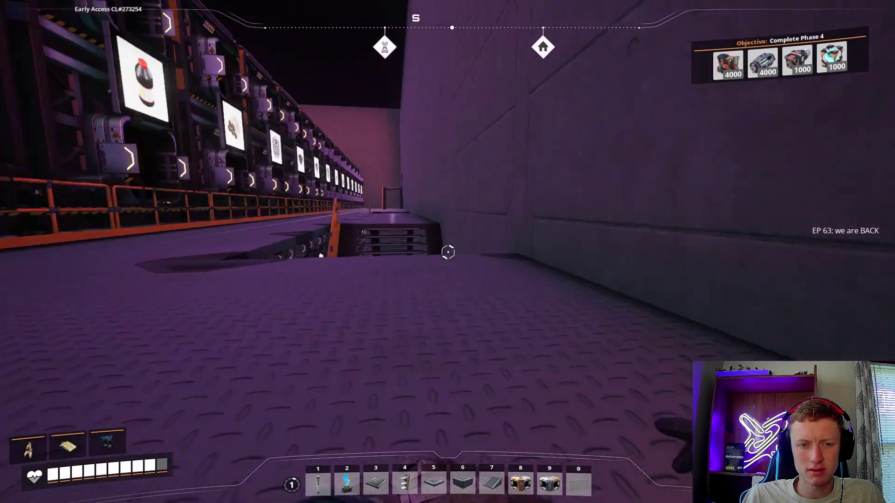
key(w)
key(w)
key(w)
key(w)
key(w)
key(w)
key(w)
key(w)
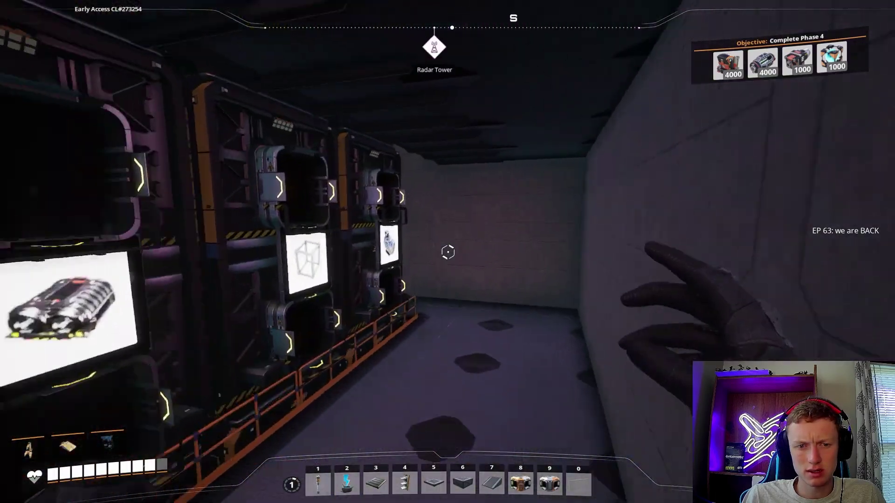
key(w)
key(e)
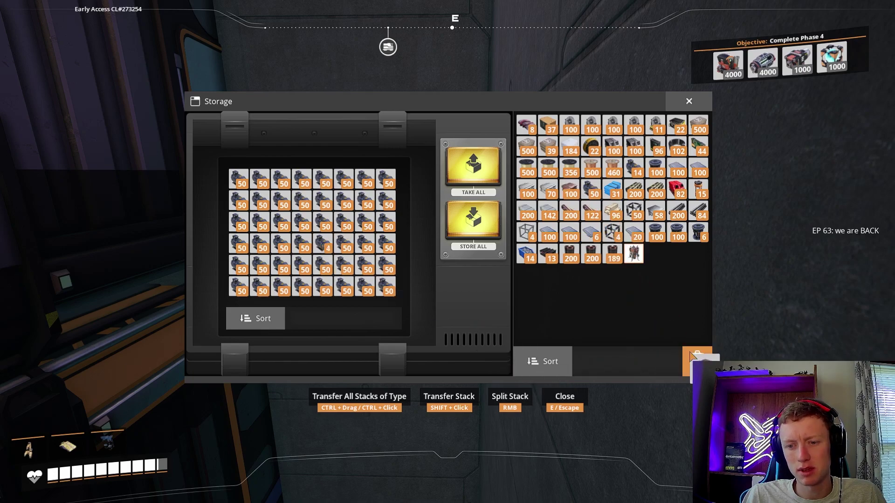
key(Escape)
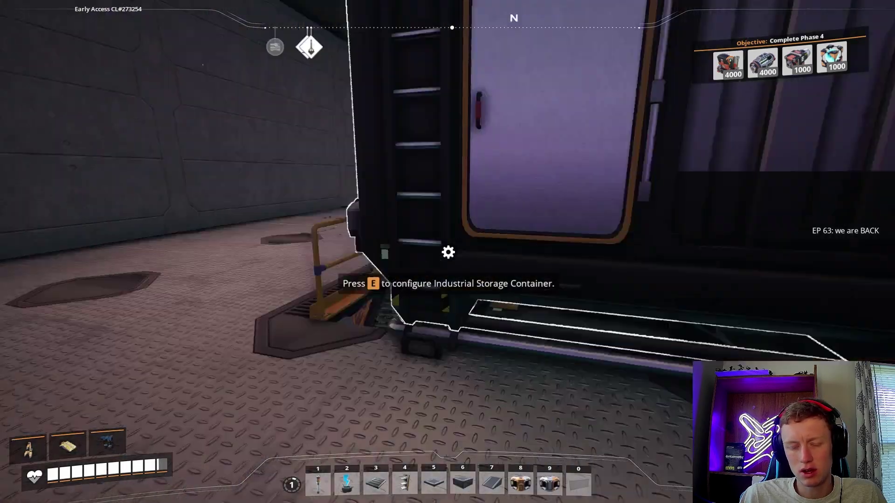
Walk along the storage wall and open the industrial storage container
key(w)
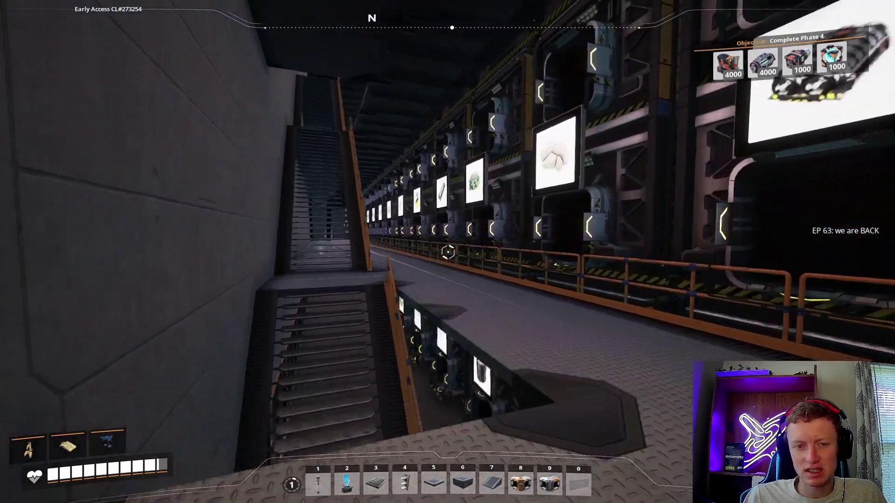
key(w)
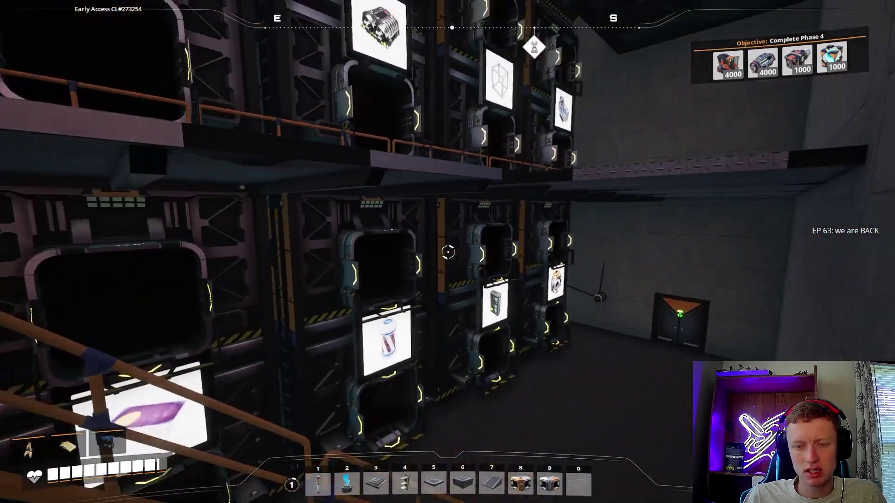
key(w)
key(e)
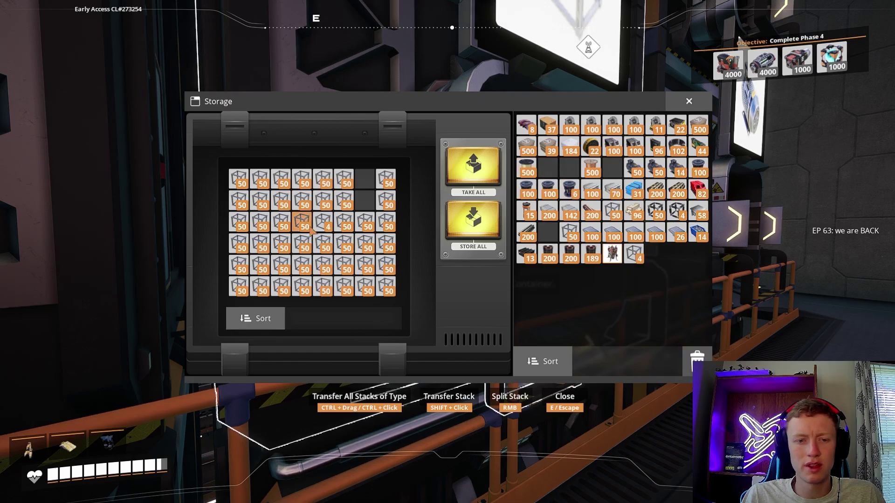
Leave the storage hall via the upper walkway and climb onto the rooftop
key(Escape)
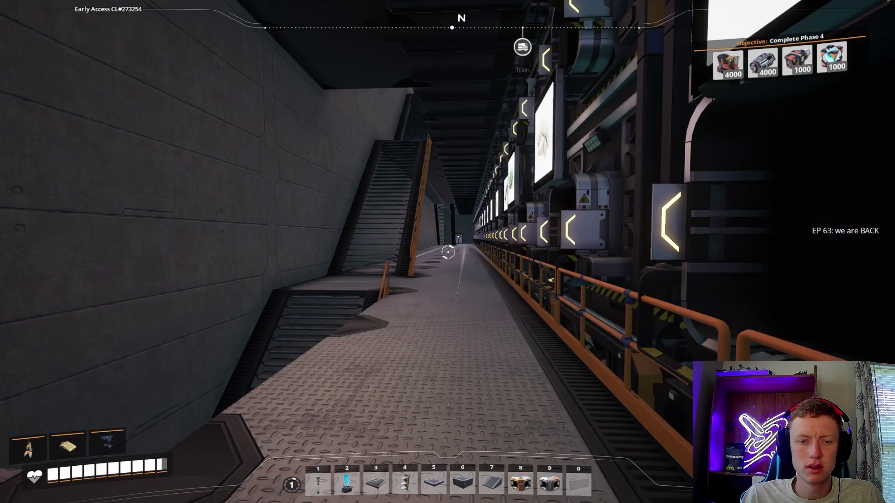
key(w)
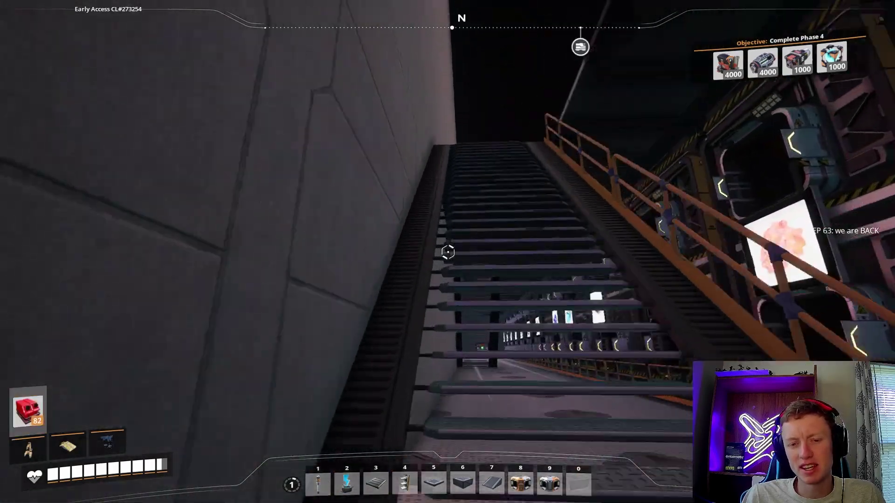
key(w)
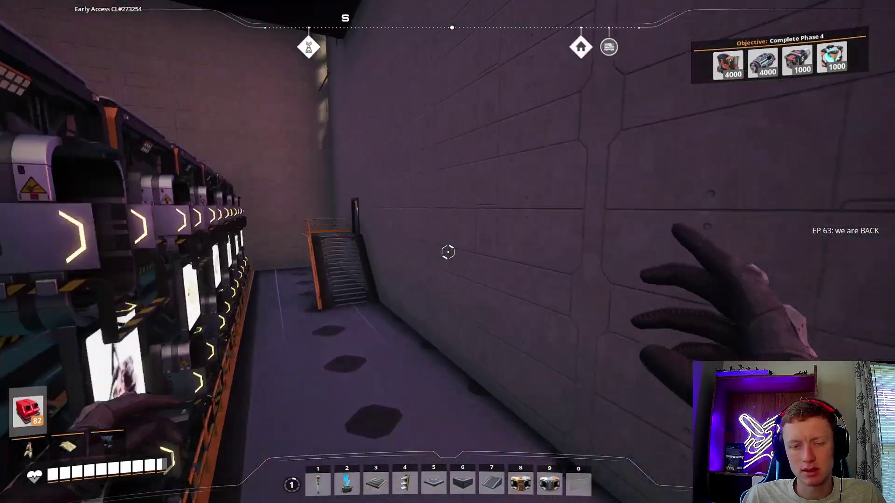
key(w)
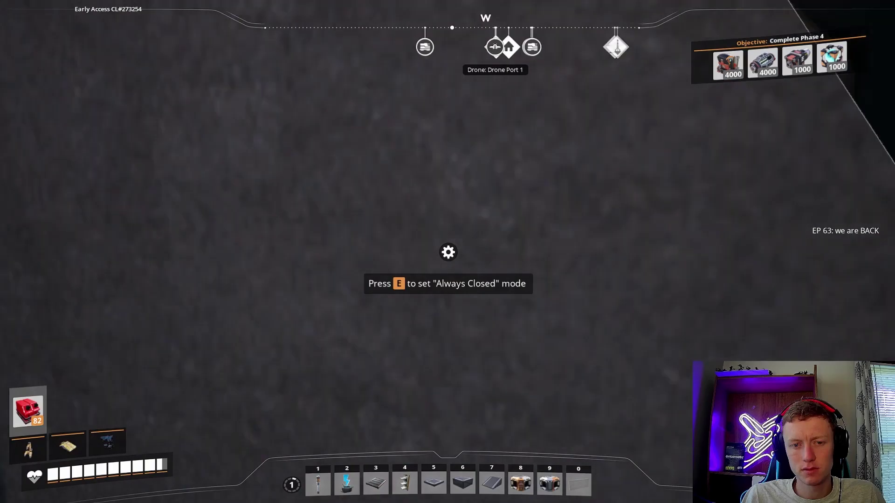
key(w)
key(w)
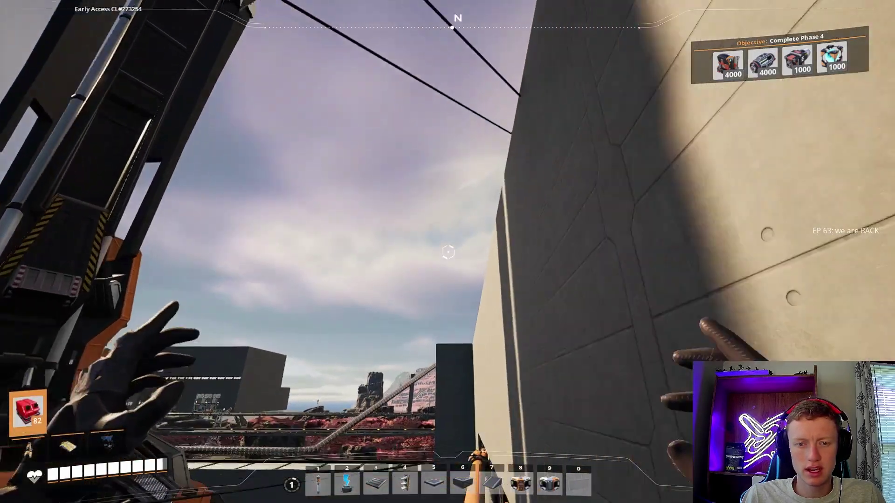
key(w)
Jetpack up to the tower platform and bring up the Transport build options
key(space)
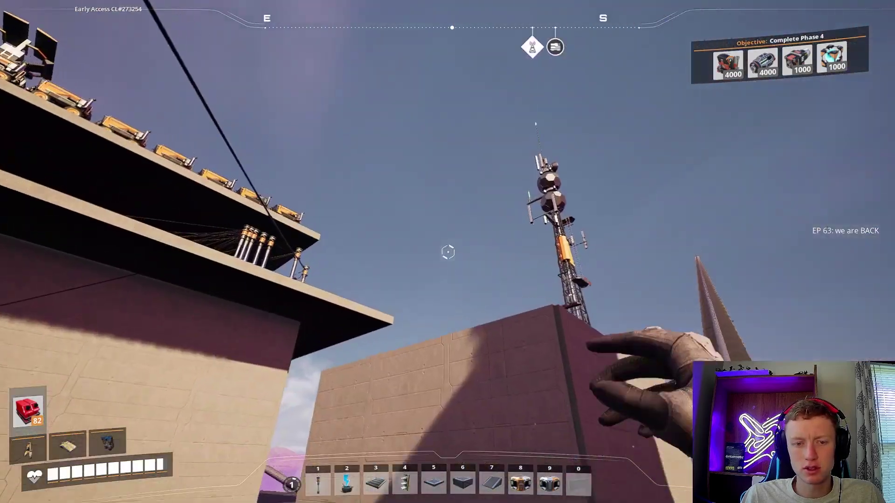
key(space)
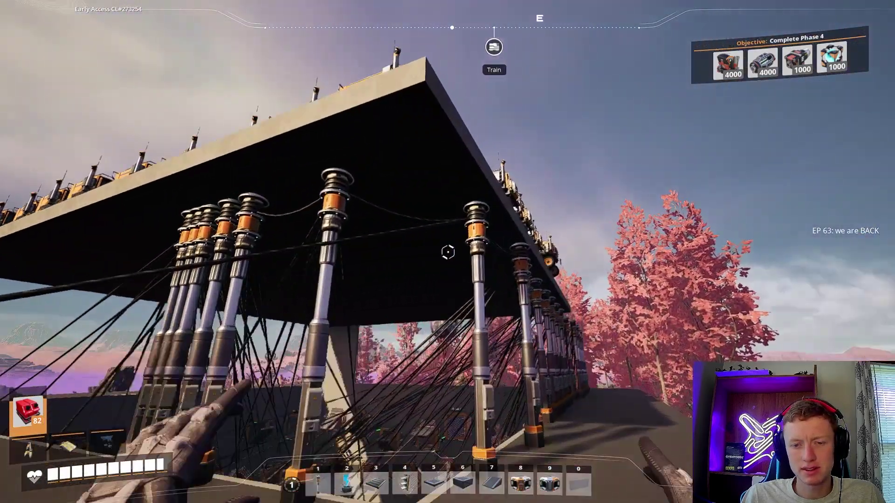
key(space)
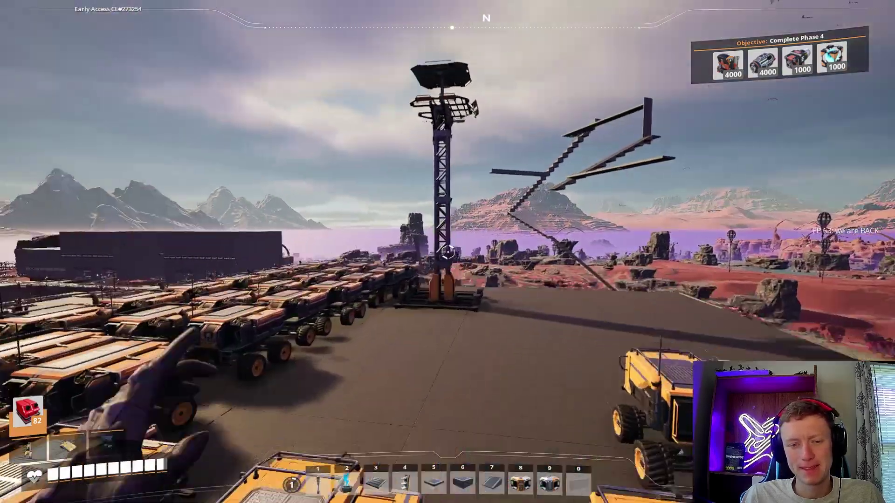
key(w)
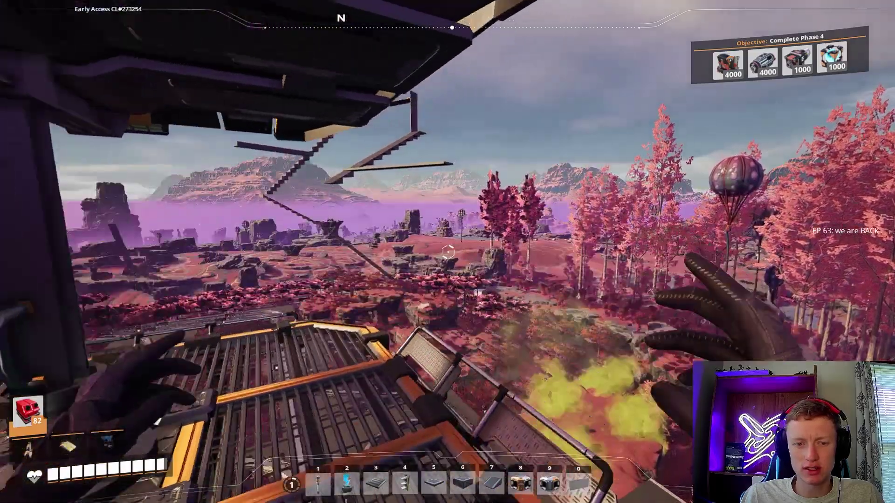
key(q)
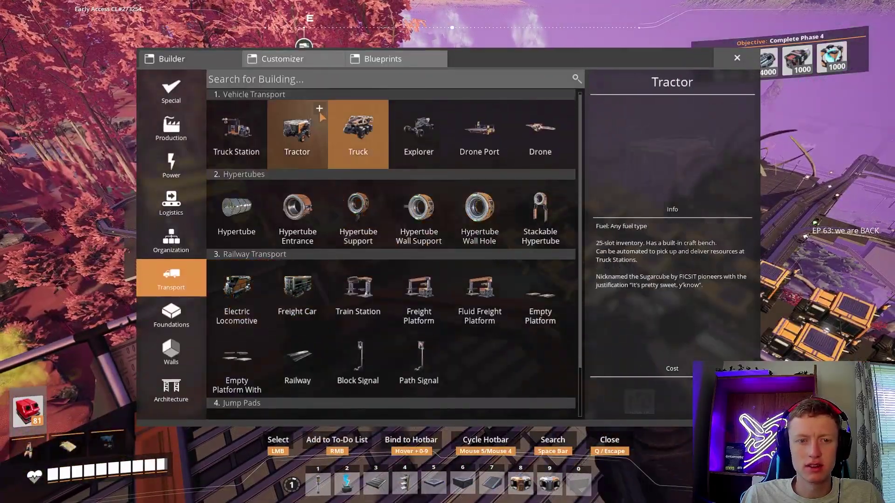
Place a truck and then three tractors onto the vehicle heap
click(358, 133)
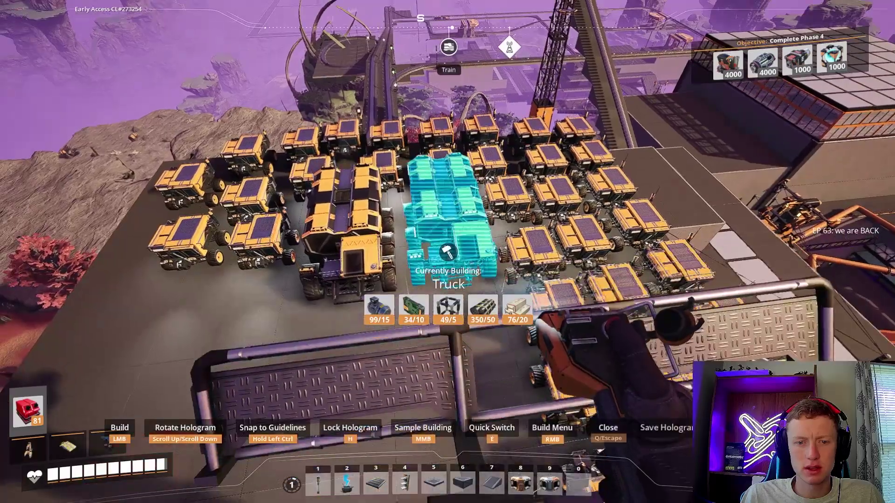
click(447, 252)
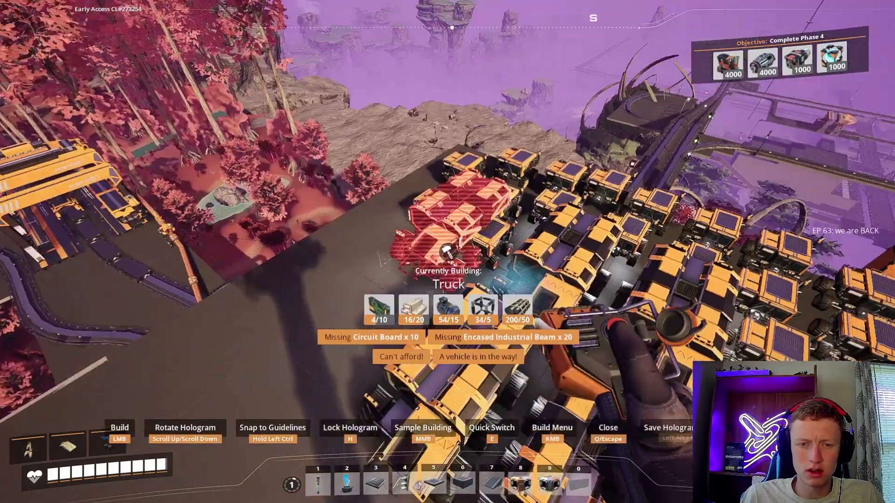
right_click(448, 252)
click(298, 140)
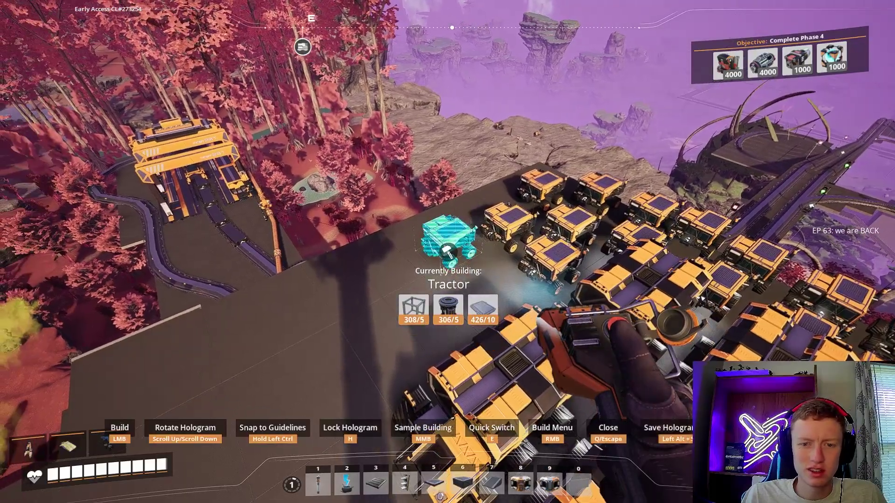
click(447, 251)
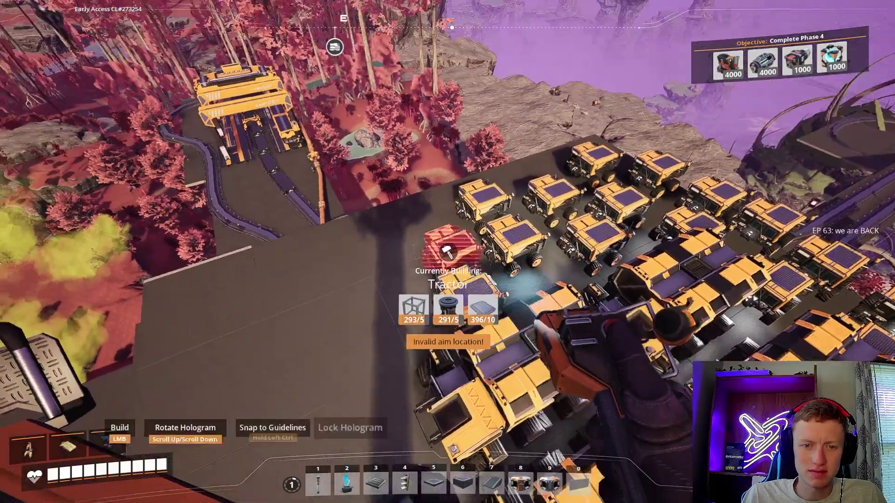
click(448, 252)
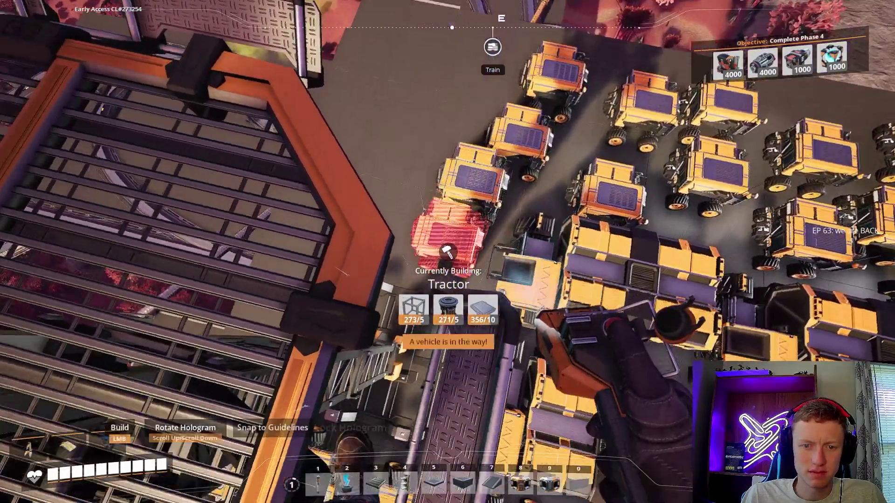
click(448, 251)
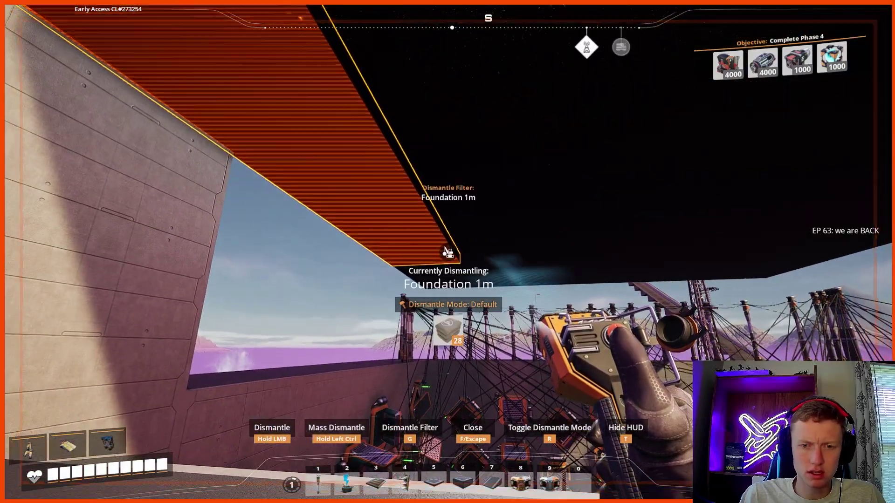
Mass-dismantle the marked 1m foundations and 4m basic wall, then reopen the Build menu
key(ctrl)
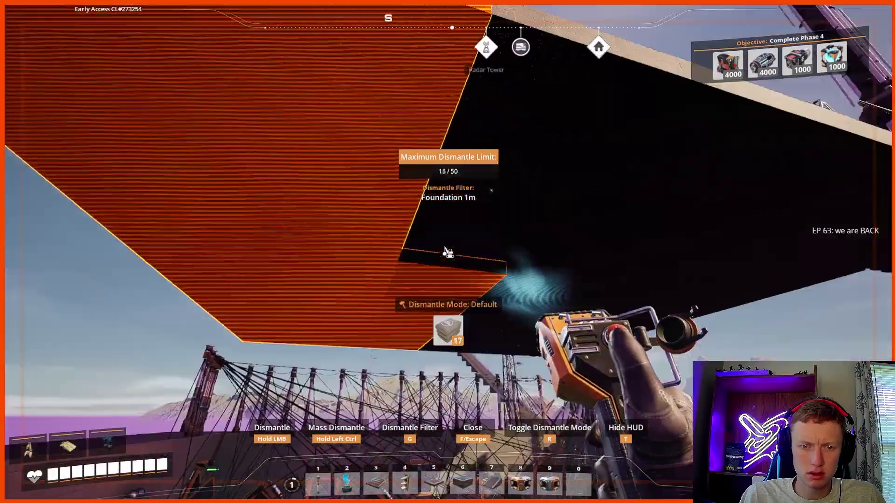
key(ctrl)
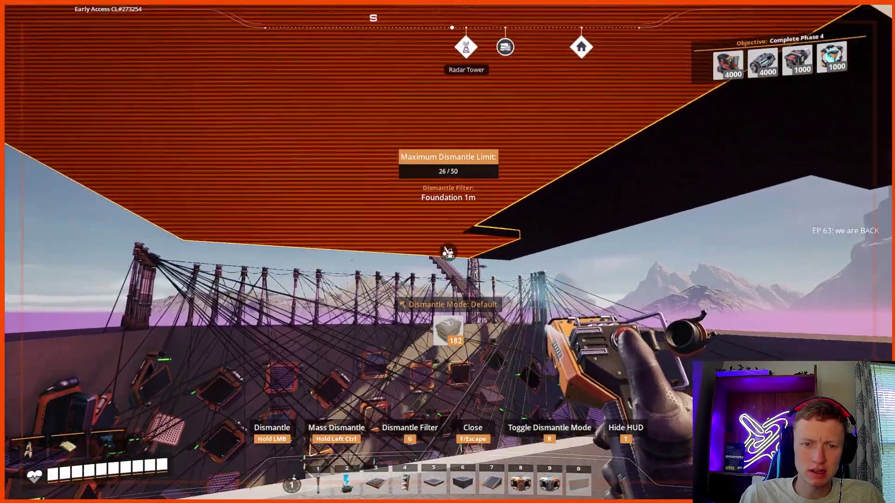
key(ctrl)
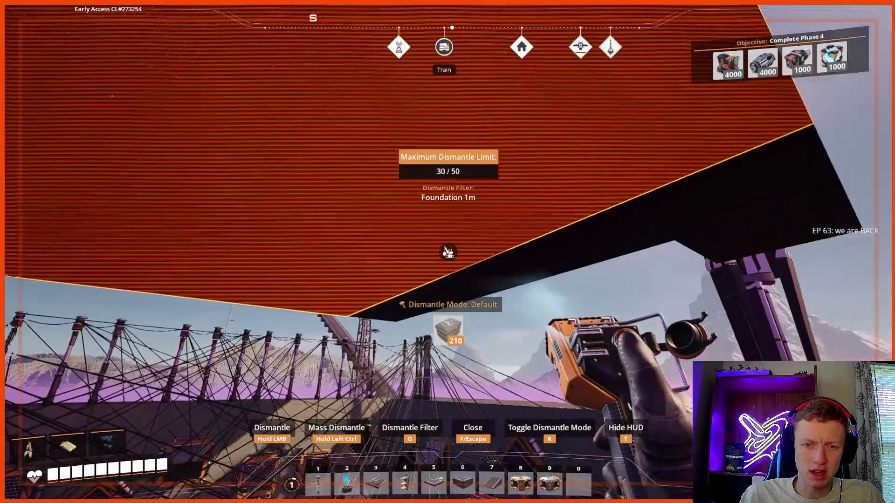
key(ctrl)
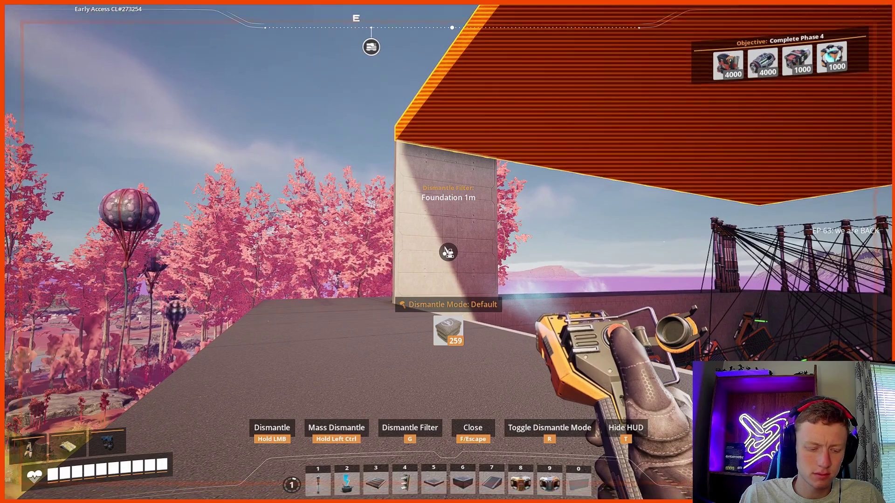
key(ctrl)
click(448, 252)
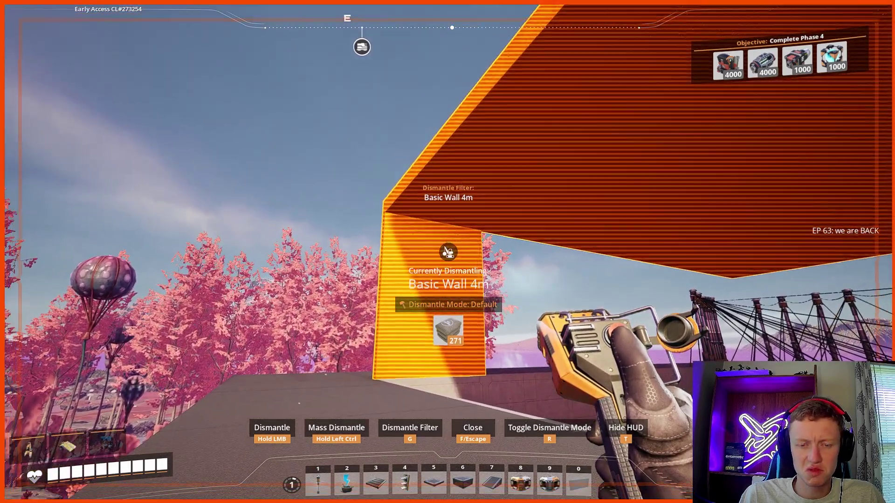
key(q)
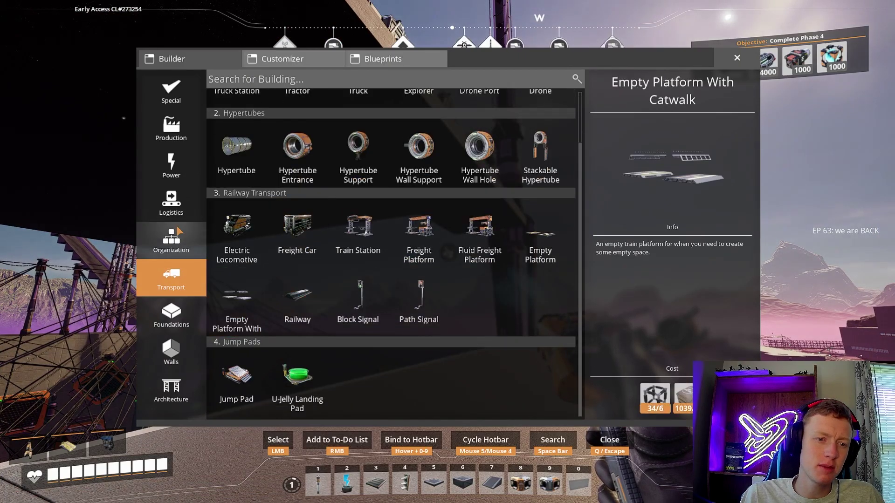
Place a Lookout Tower from the Organization category on the concrete platform
click(171, 241)
scroll(391, 245, down, 3)
click(236, 370)
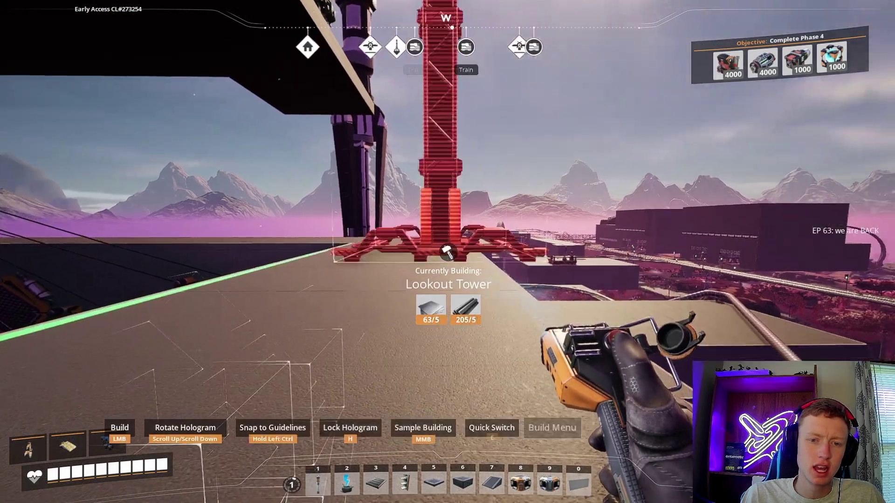
drag(447, 252, 447, 209)
key(2)
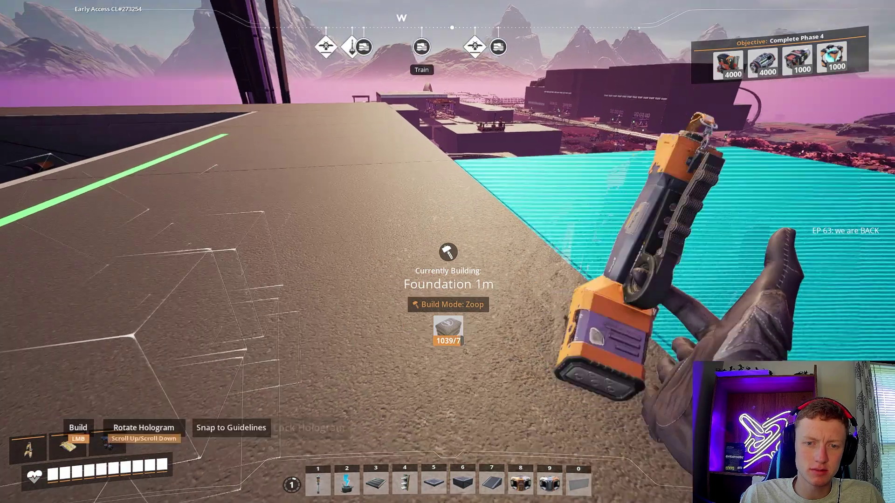
key(q)
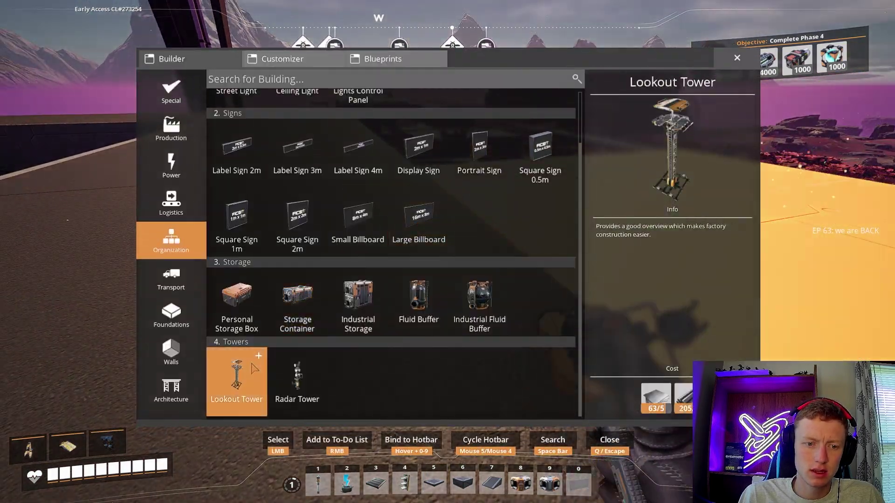
click(236, 378)
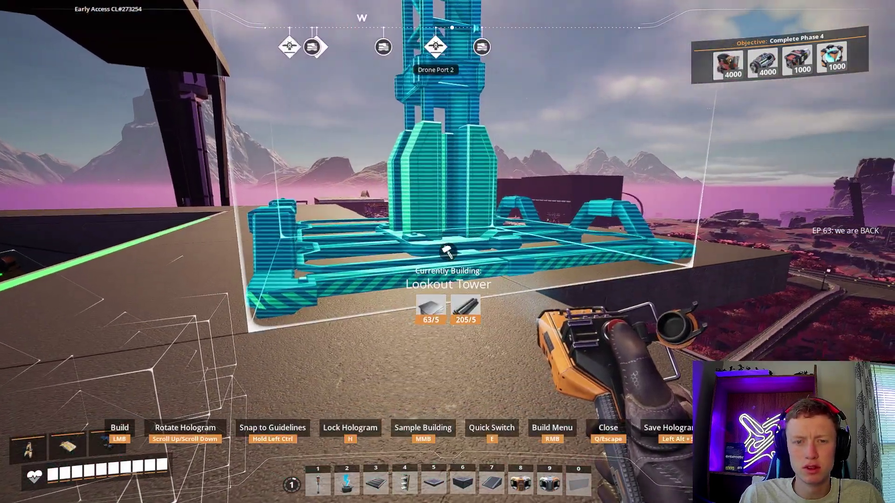
click(448, 252)
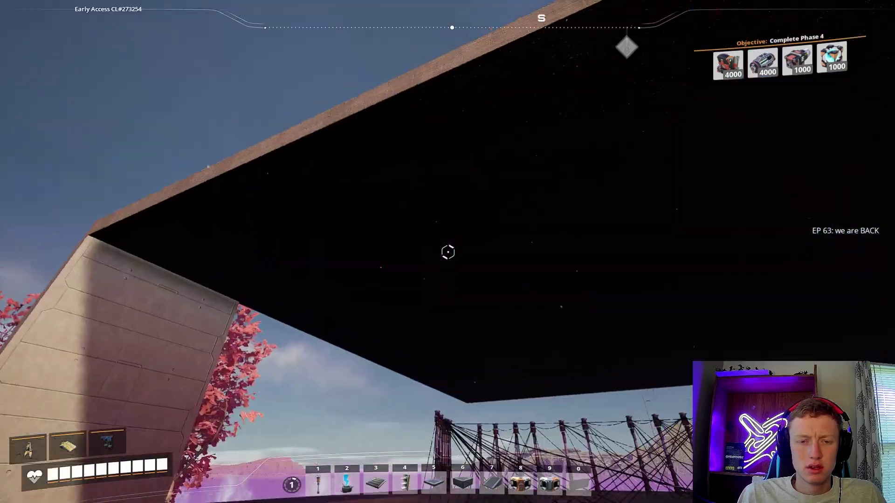
Filter dismantle to Foundation 1m and sweep-select the underside foundations
key(f)
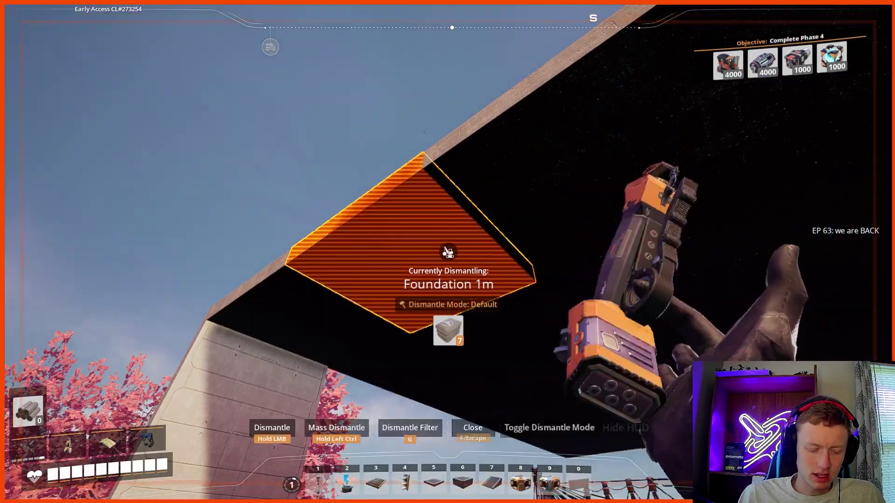
key(g)
key(ctrl)
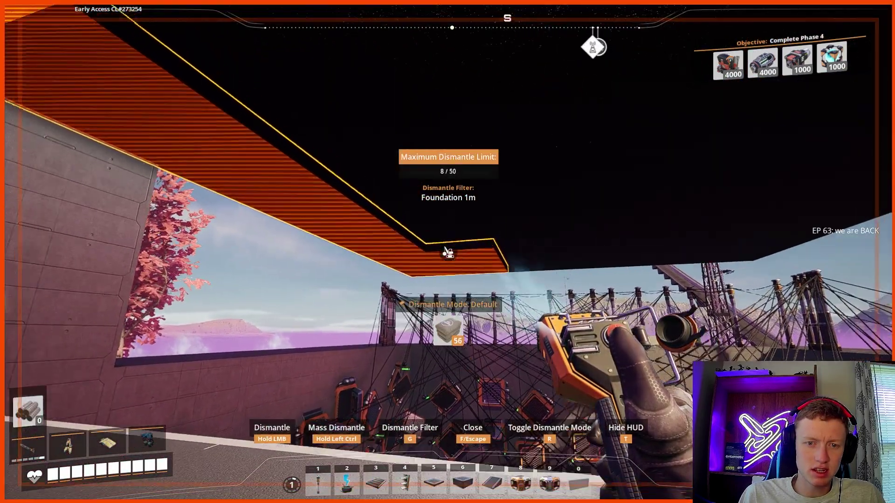
drag(448, 252, 447, 253)
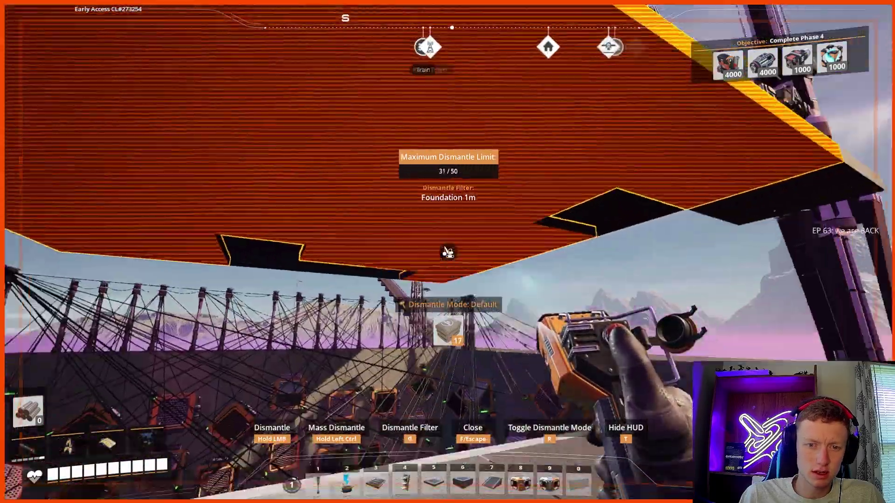
drag(447, 252, 447, 252)
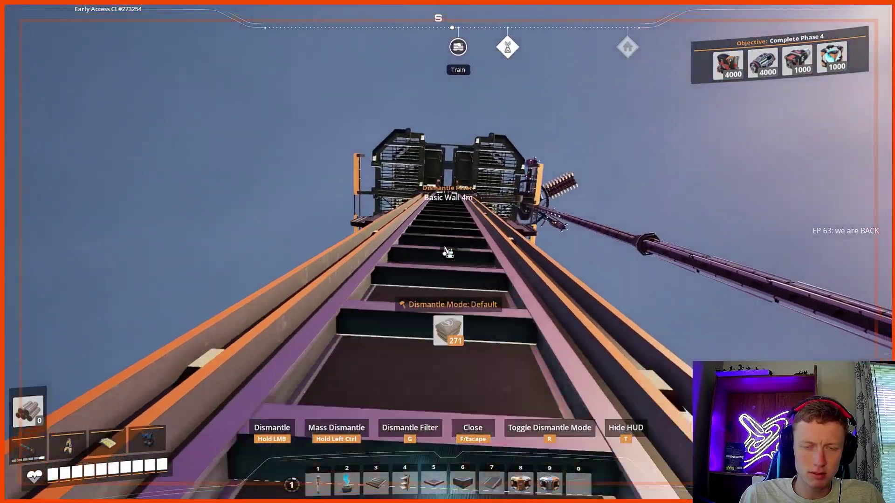
Climb the ladder onto the platform and put away the removal tool
key(w)
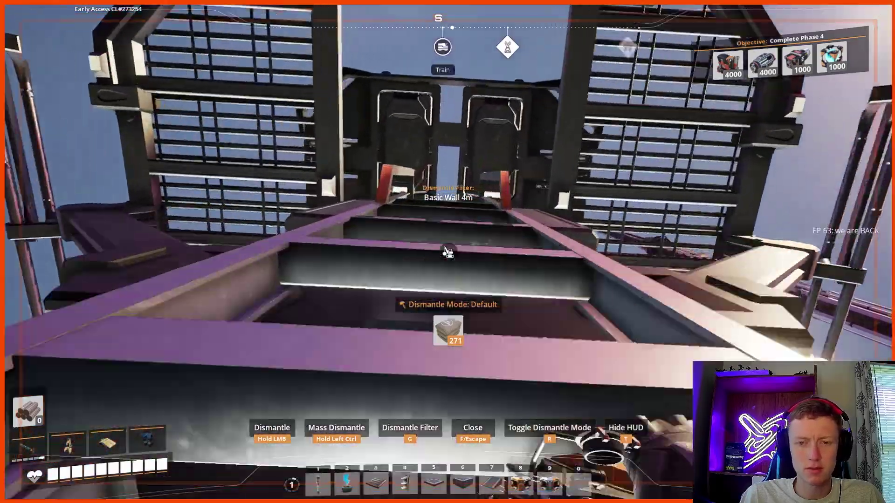
key(w)
key(f)
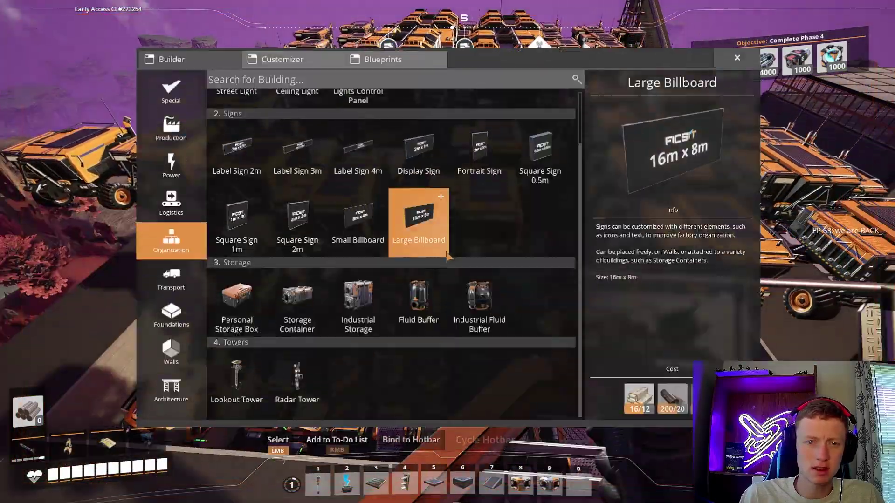
key(Escape)
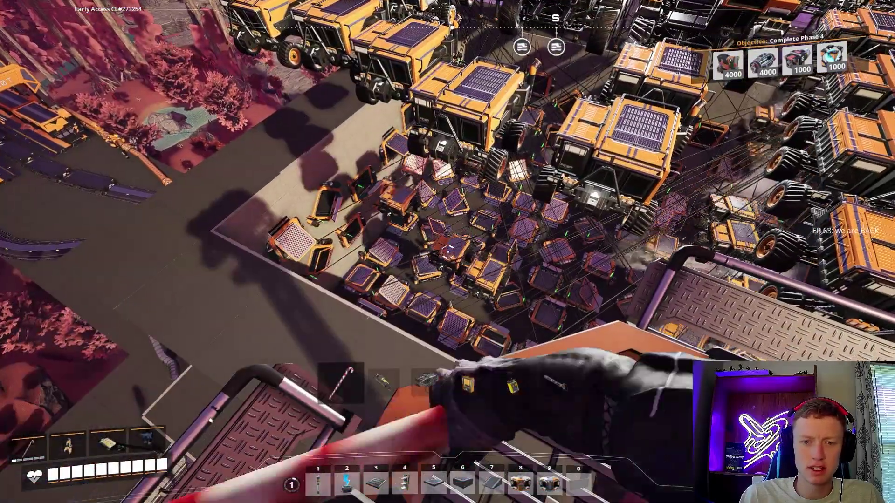
key(w)
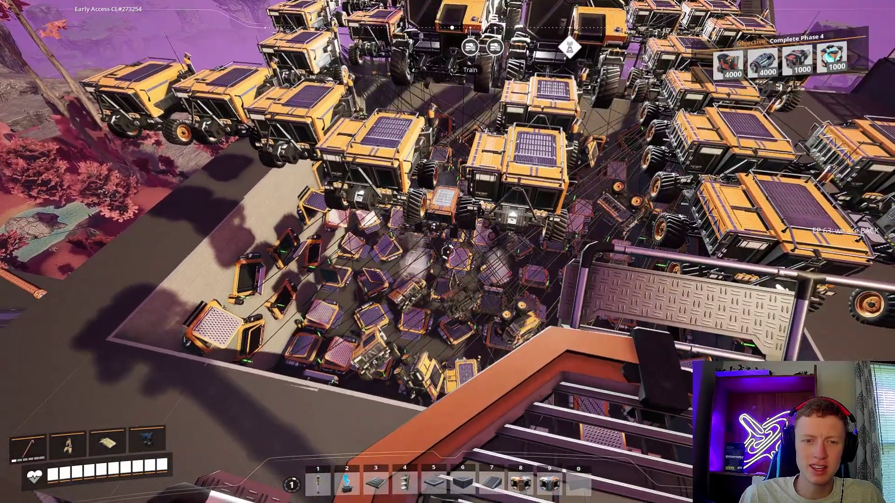
Walk around viewing the tractor heap, pit and skyline, then reopen the Build Menu
key(w)
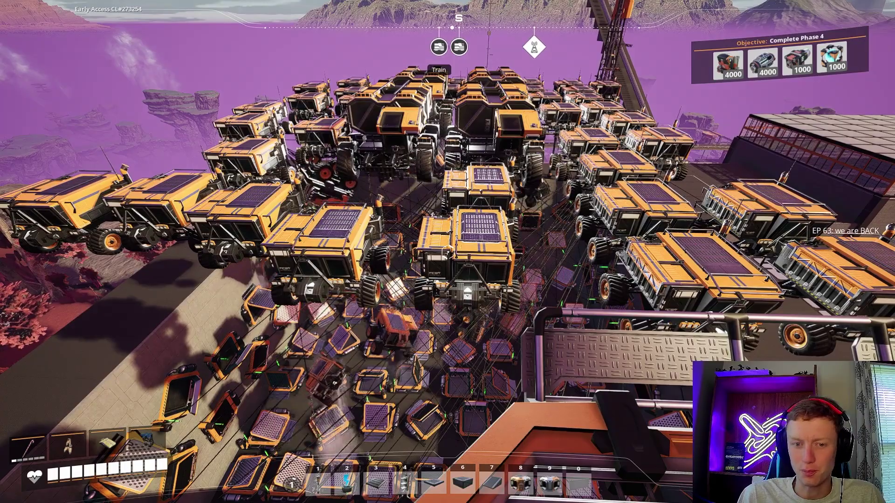
key(w)
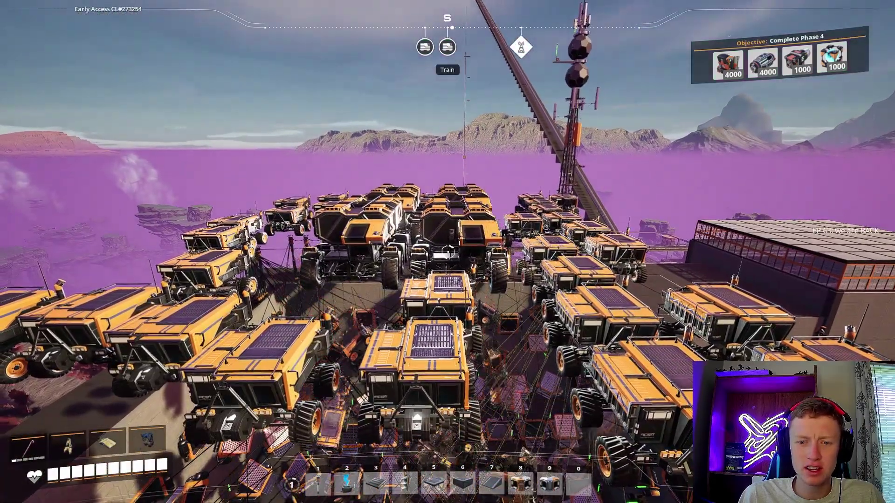
key(w)
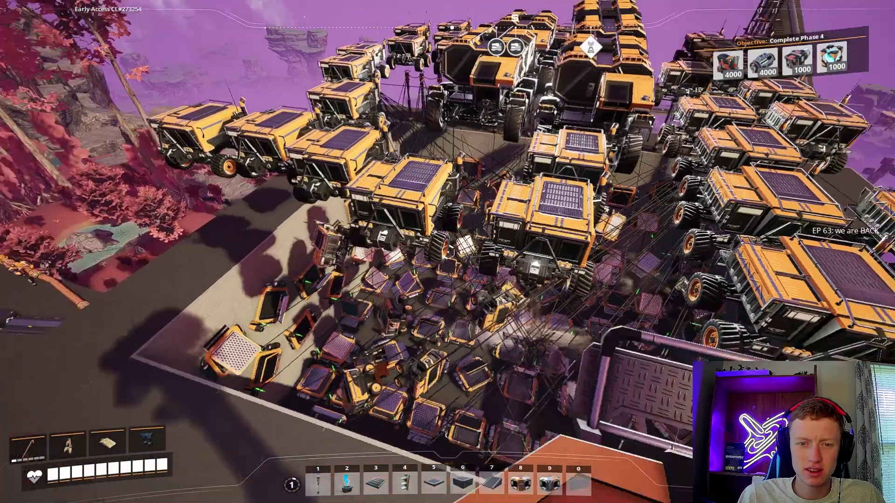
key(w)
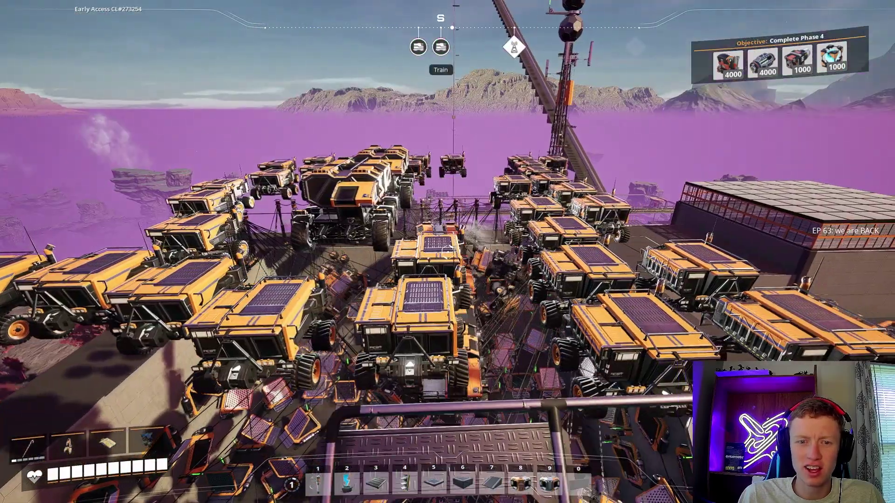
key(w)
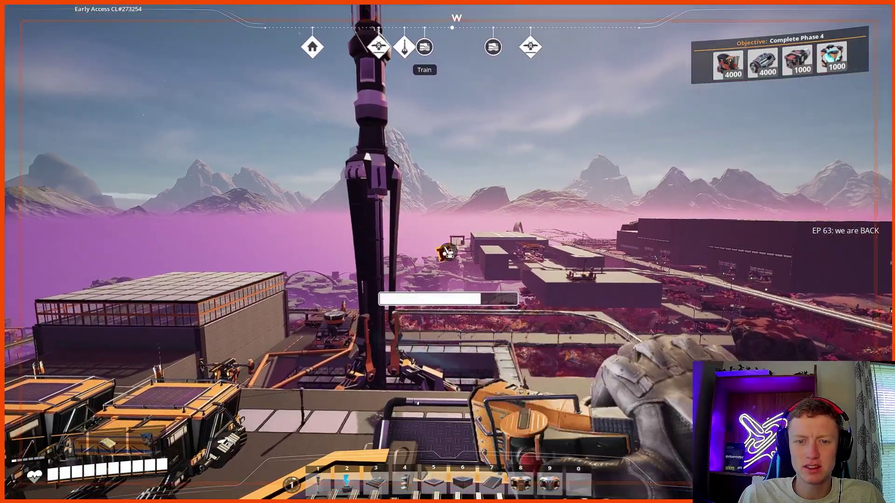
key(w)
key(q)
key(Escape)
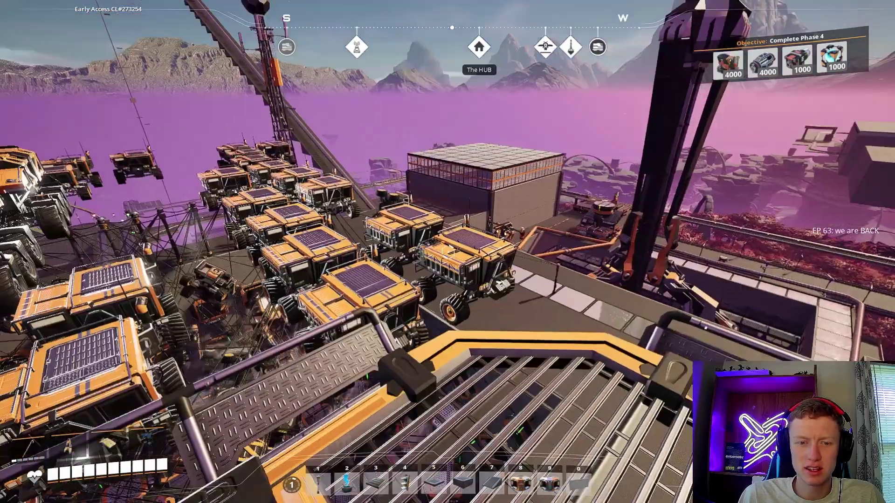
key(w)
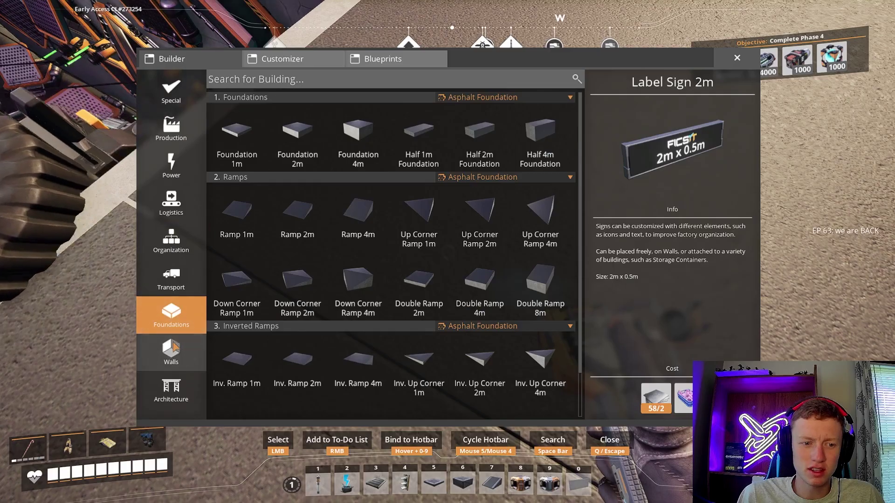
Zoop Basic Wall 4m columns upward, including a five-wall-high section
click(295, 130)
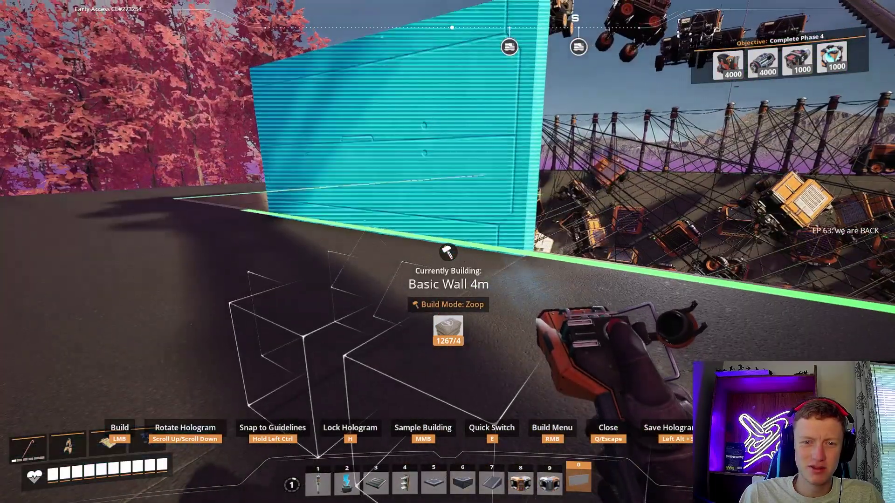
click(447, 252)
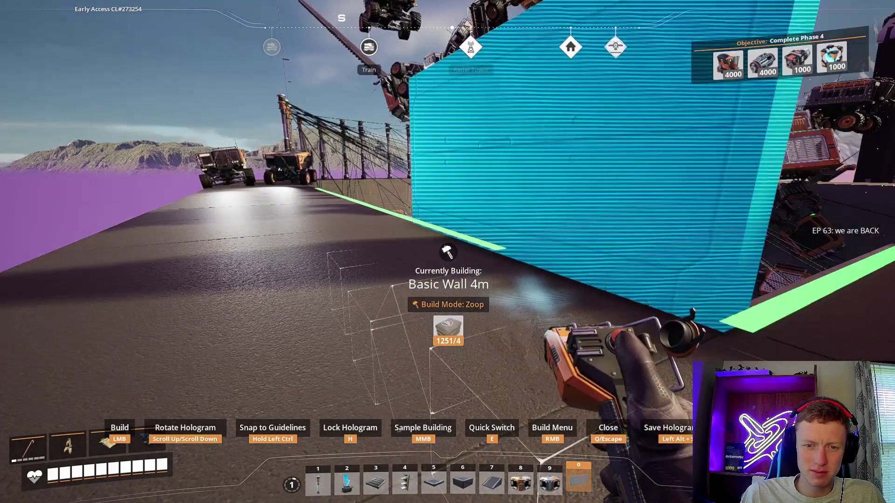
click(447, 252)
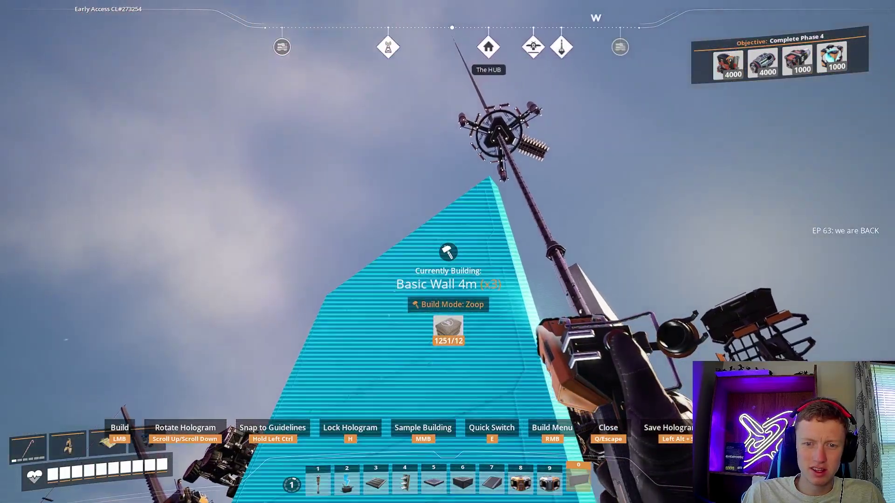
click(448, 252)
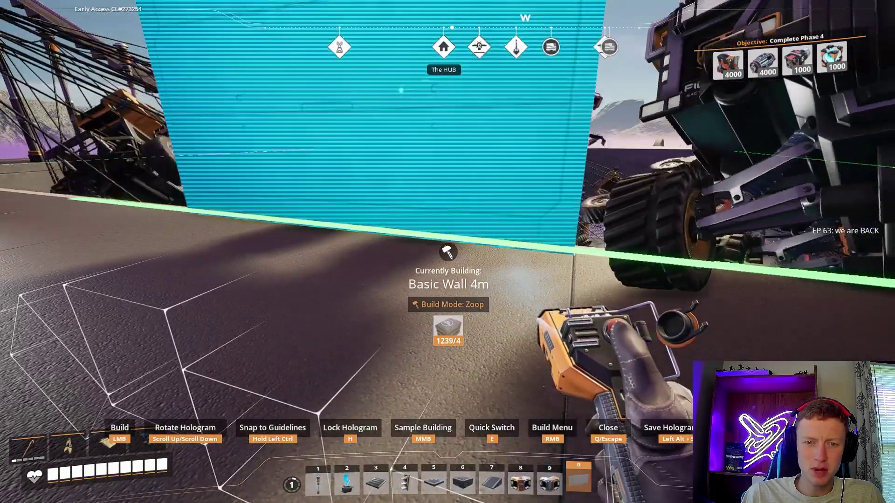
click(447, 252)
click(447, 252)
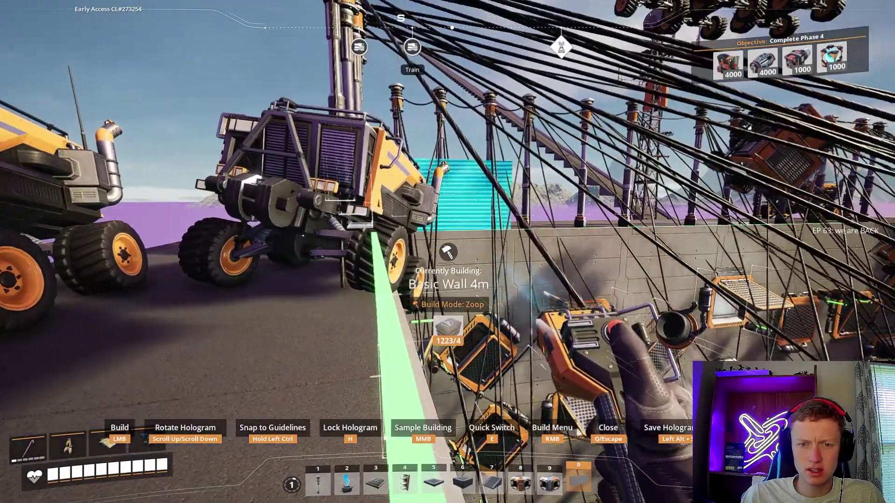
click(447, 251)
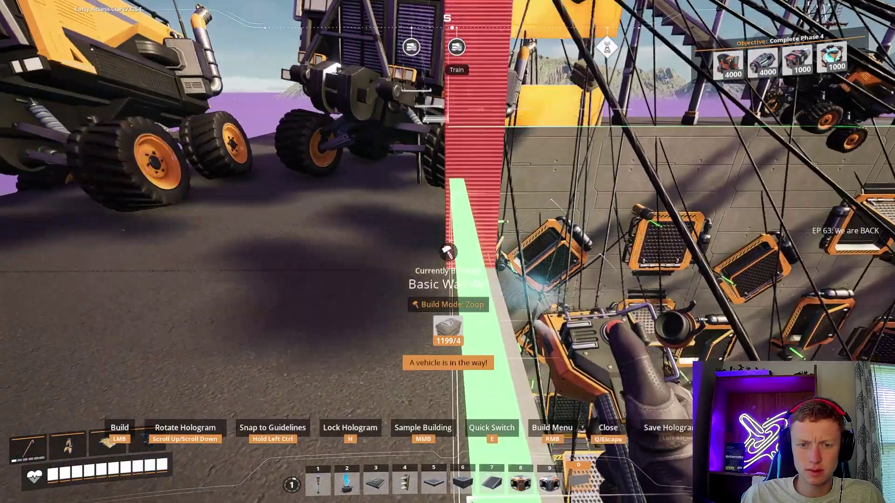
click(447, 252)
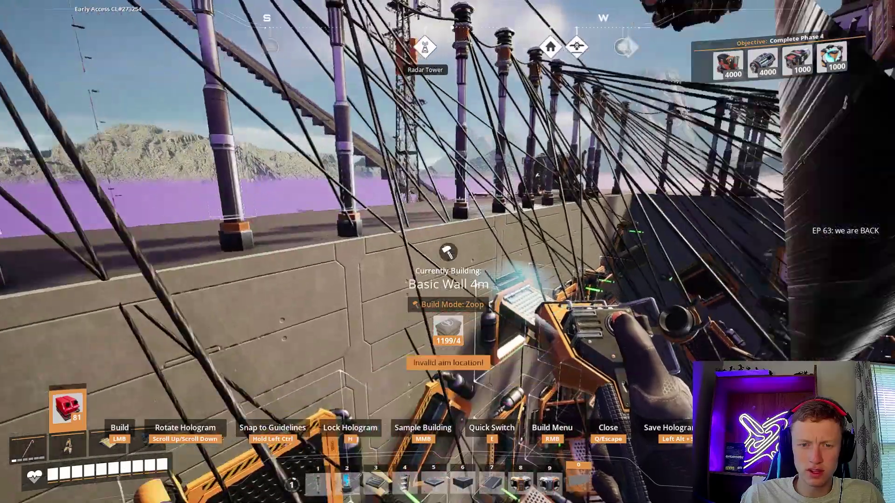
Add four-wall, three-wall and eight-wall sections plus a final stacked column
click(448, 251)
click(448, 253)
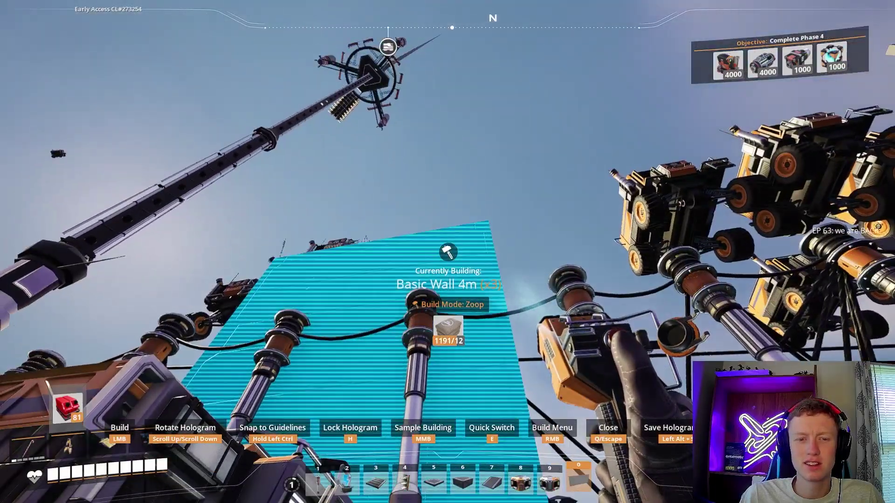
click(448, 252)
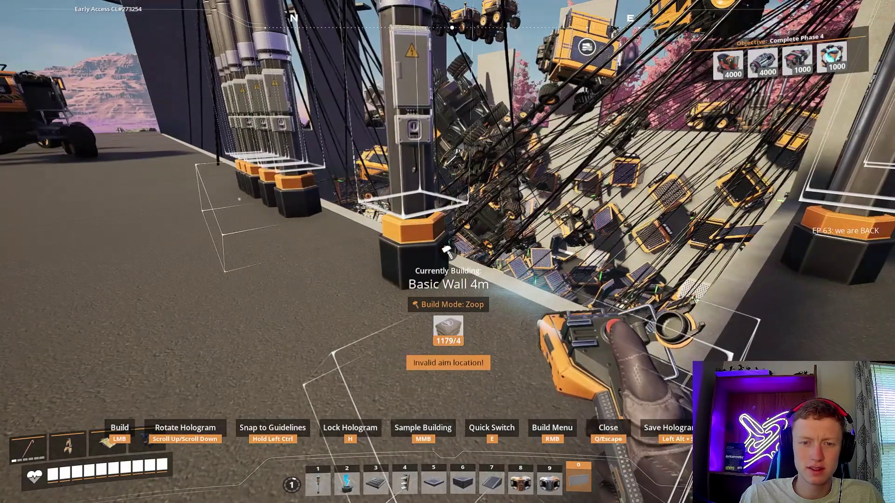
click(448, 252)
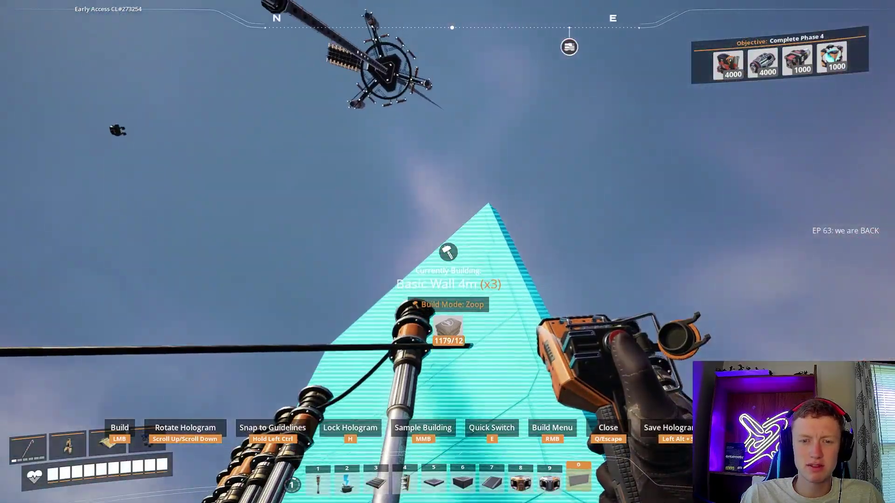
click(447, 251)
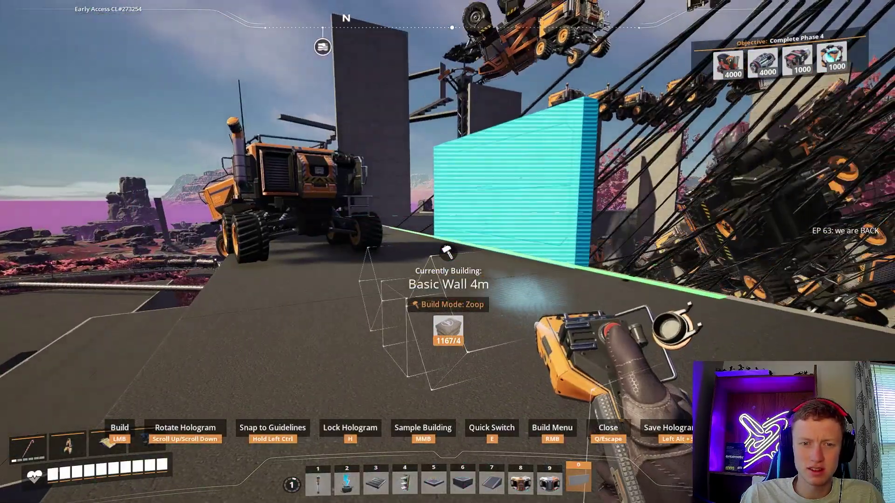
click(447, 252)
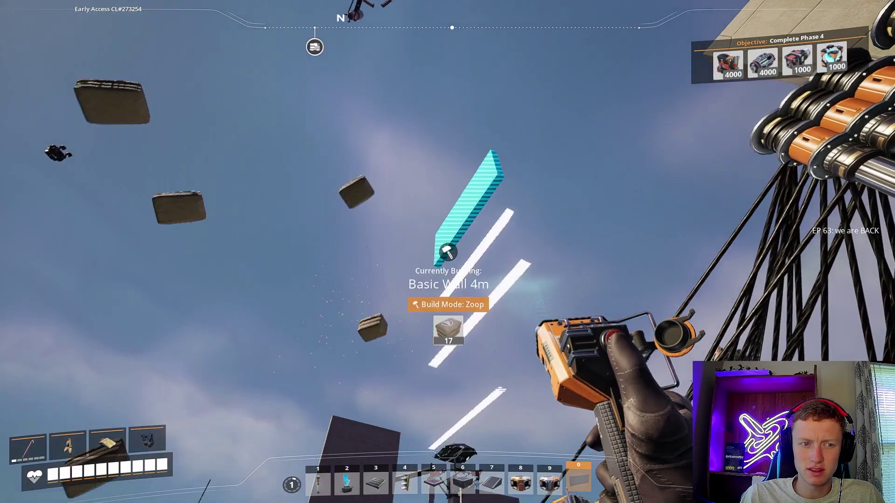
click(447, 252)
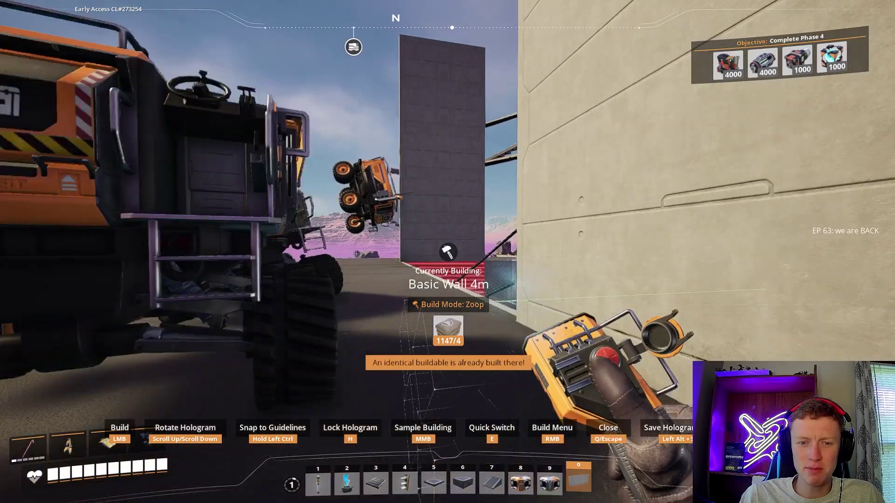
click(448, 252)
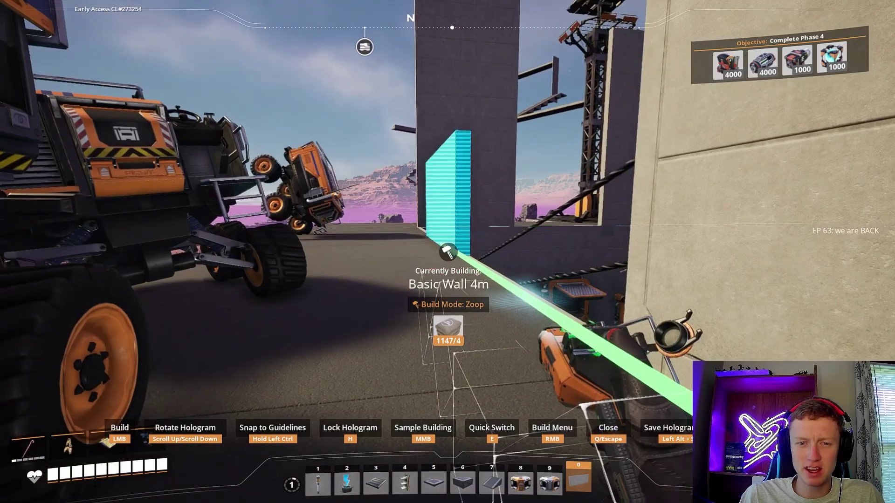
click(448, 252)
key(Escape)
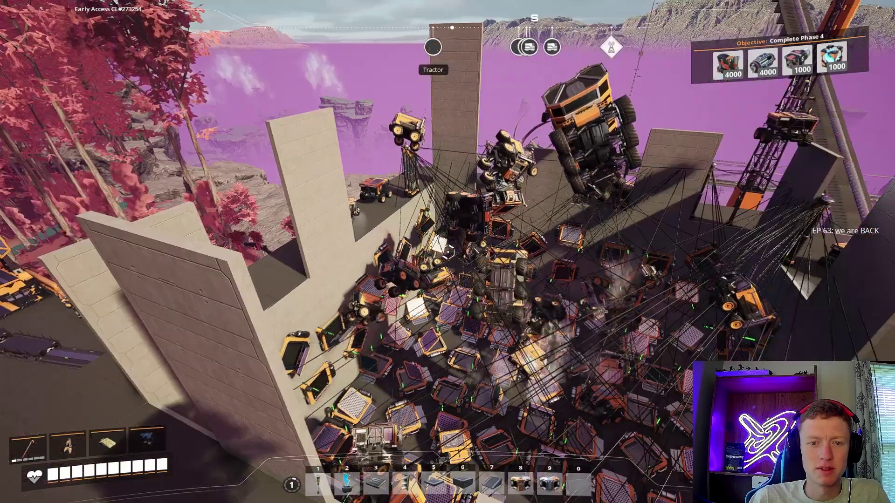
Build a six-wall stack, abandoning a second stack blocked by a vehicle
key(0)
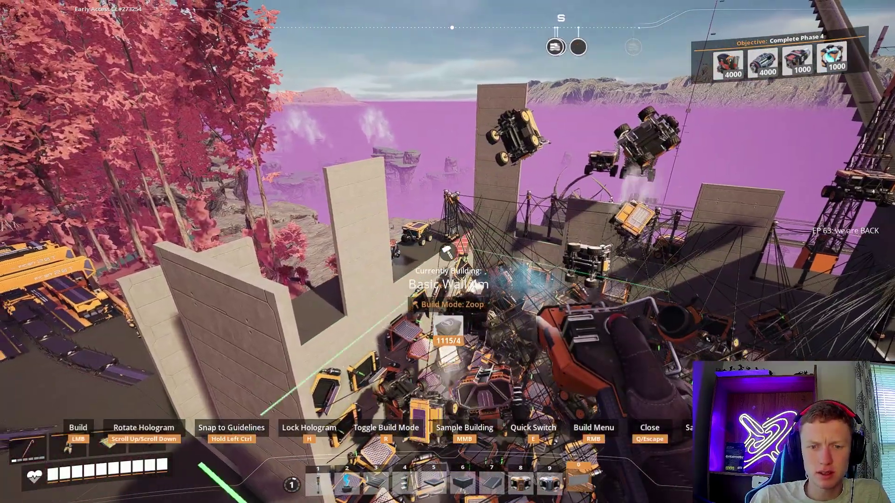
drag(447, 281, 448, 251)
click(447, 252)
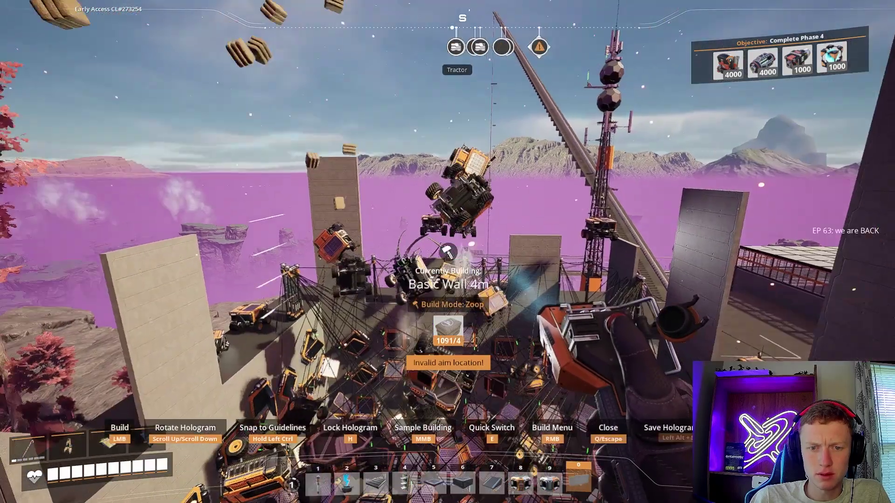
drag(447, 279, 448, 252)
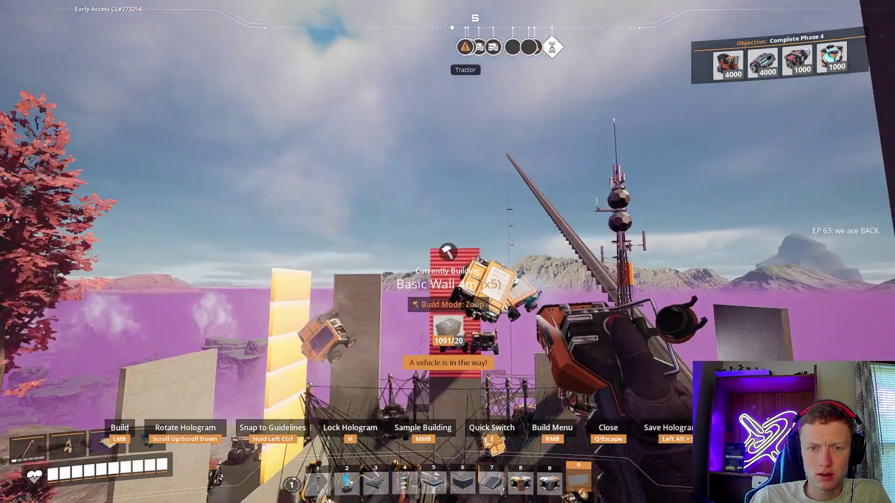
right_click(448, 251)
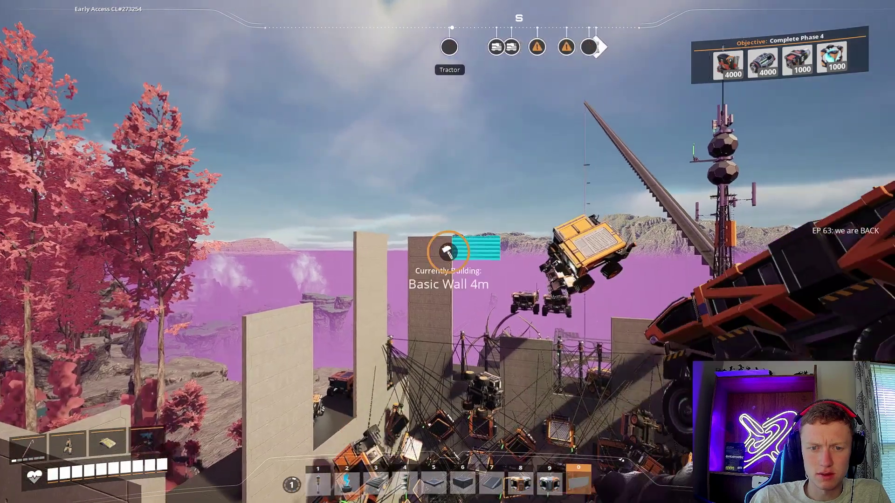
key(Escape)
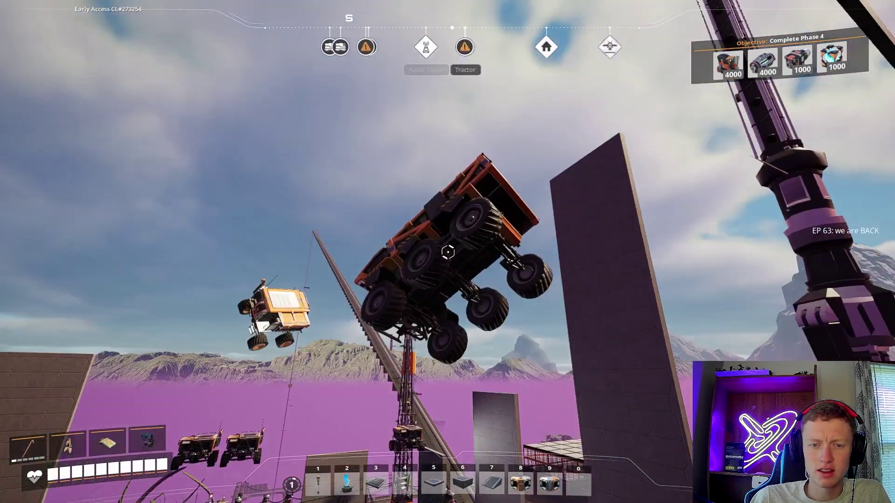
drag(447, 252, 448, 293)
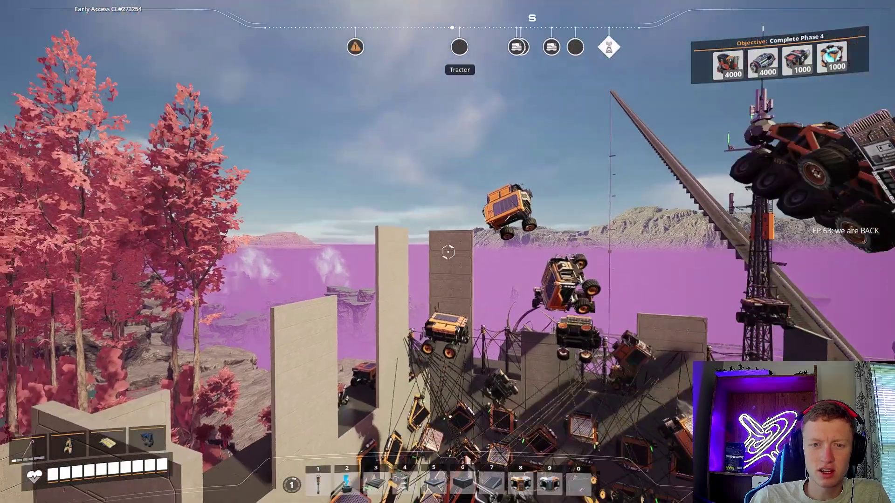
Bridge the pillars with a wall row, then add an eight-wall column and more stacks
key(9)
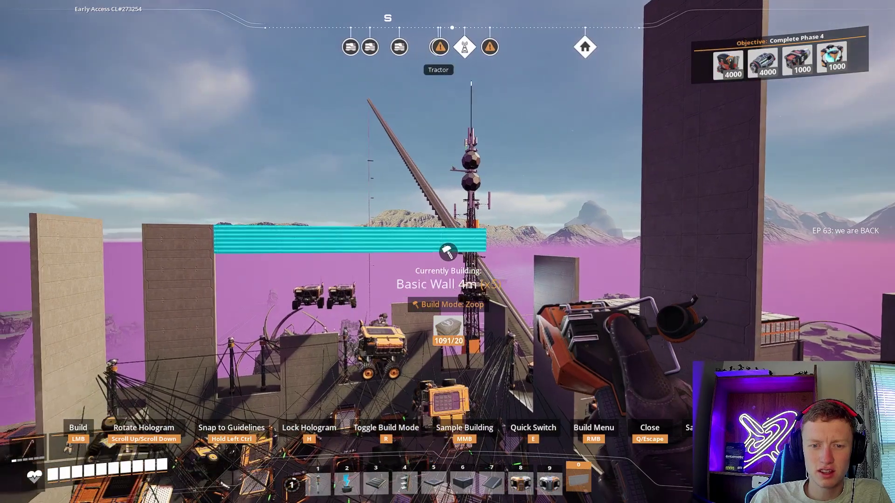
click(447, 252)
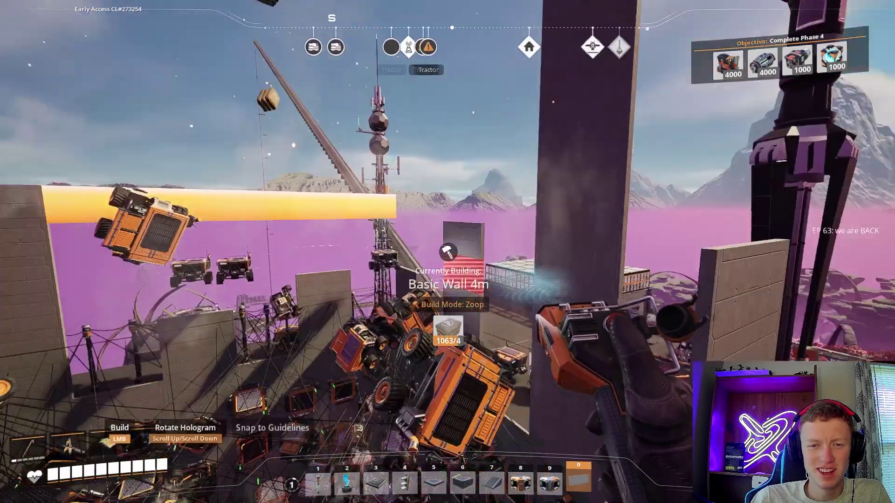
click(448, 251)
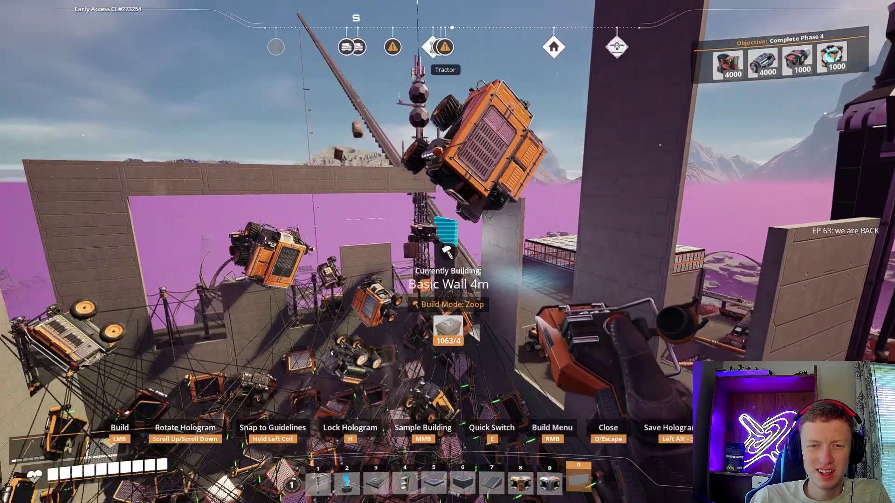
click(448, 251)
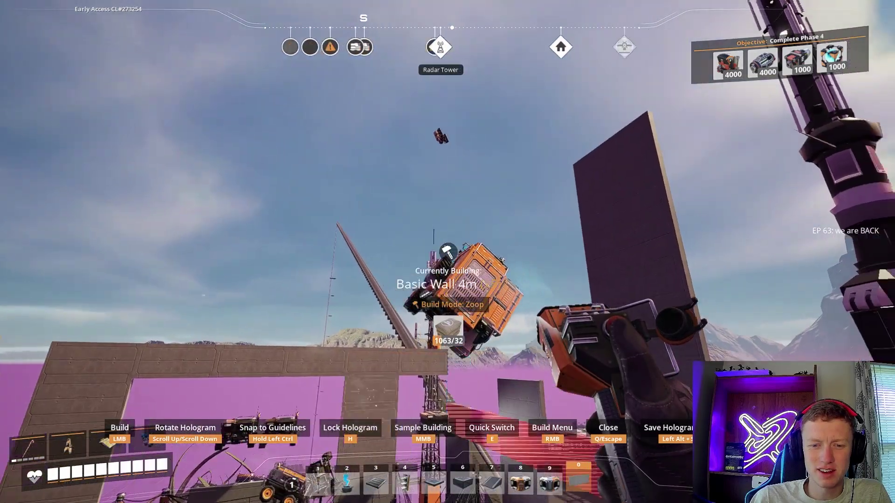
click(447, 252)
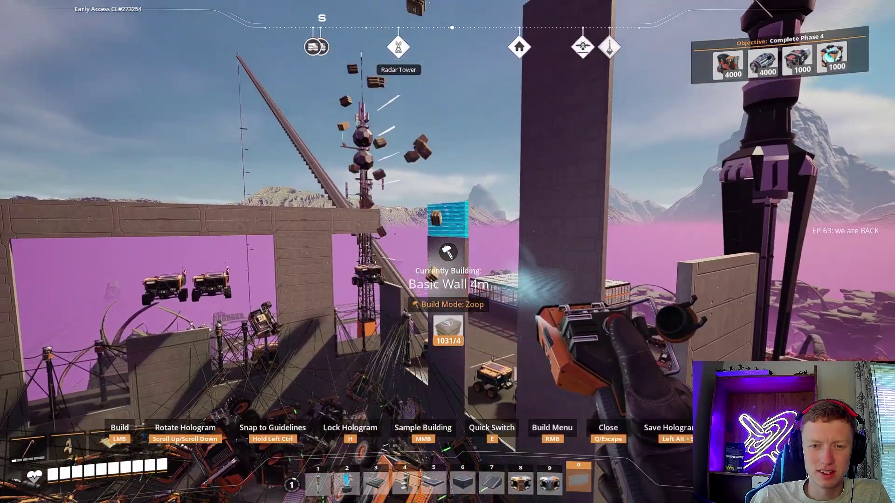
click(447, 251)
click(448, 251)
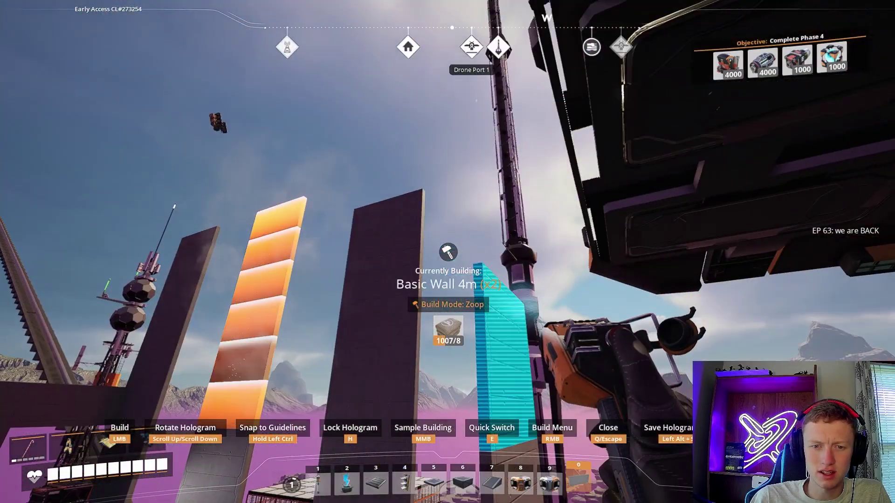
click(448, 252)
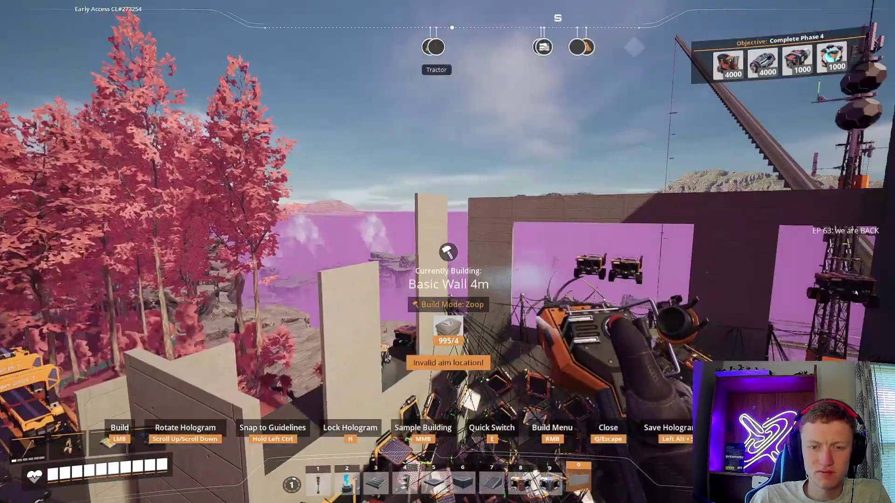
key(Escape)
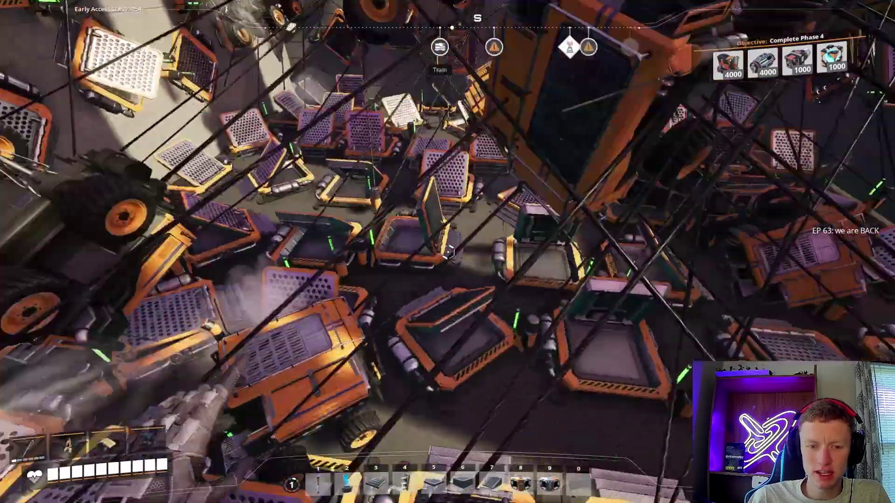
Get into a tractor, drive it through the pile looking along the wall, then exit
key(e)
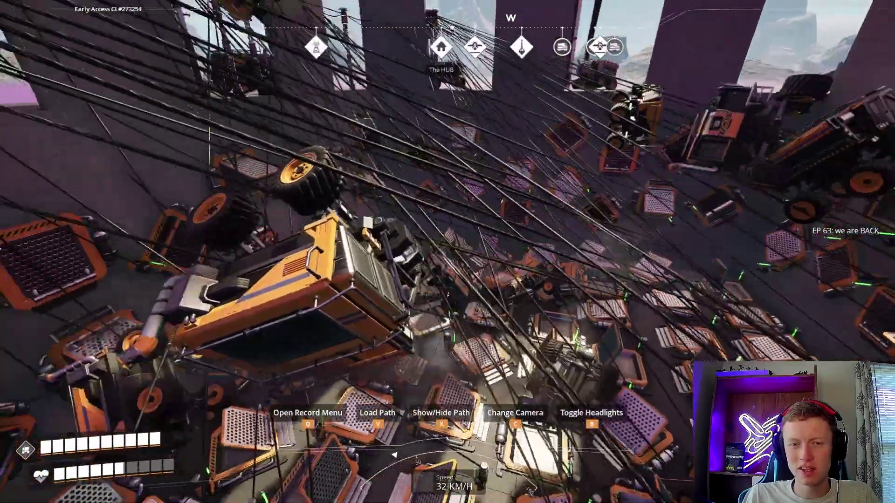
drag(447, 252, 629, 211)
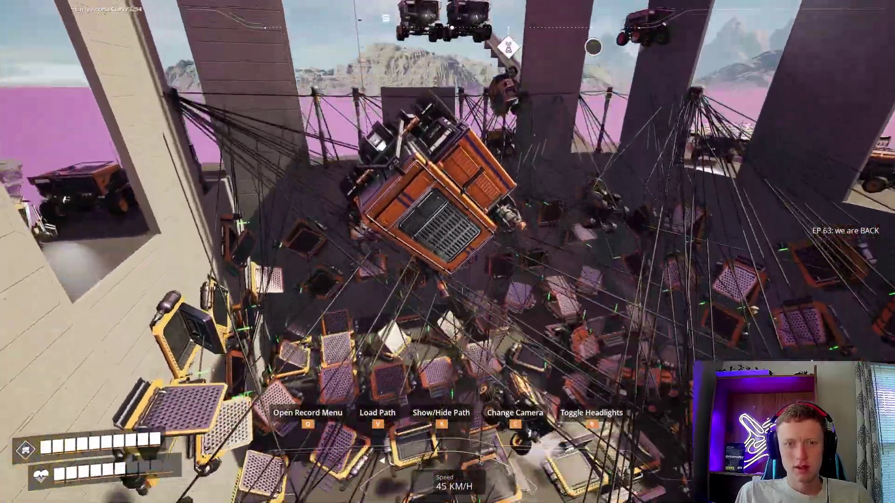
key(f)
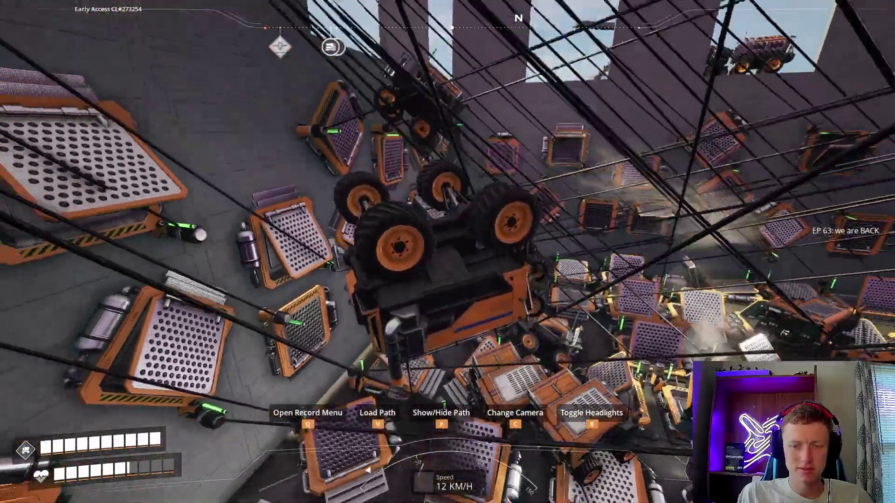
key(m)
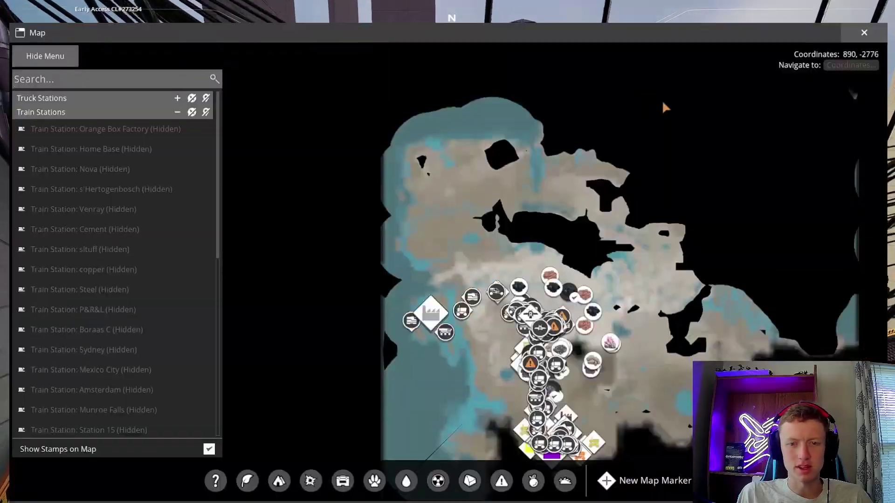
scroll(545, 294, up, 4)
scroll(545, 294, up, 4)
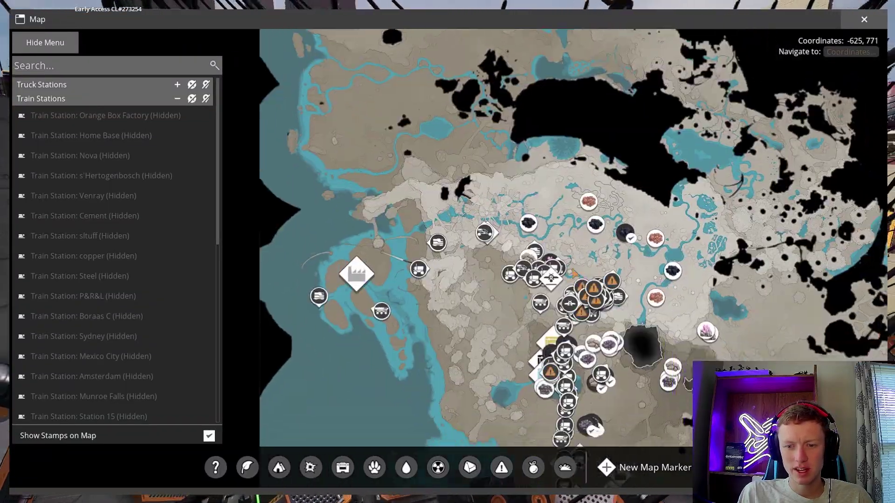
scroll(545, 279, up, 3)
scroll(546, 280, up, 3)
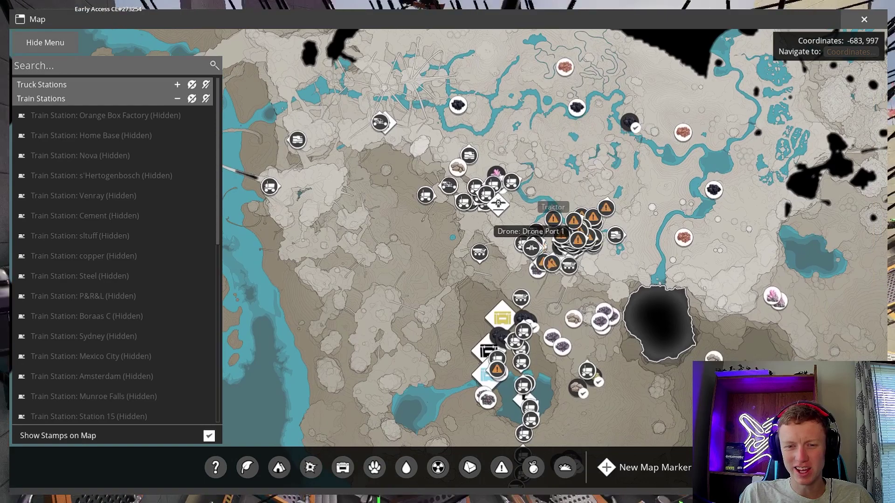
drag(717, 203, 544, 241)
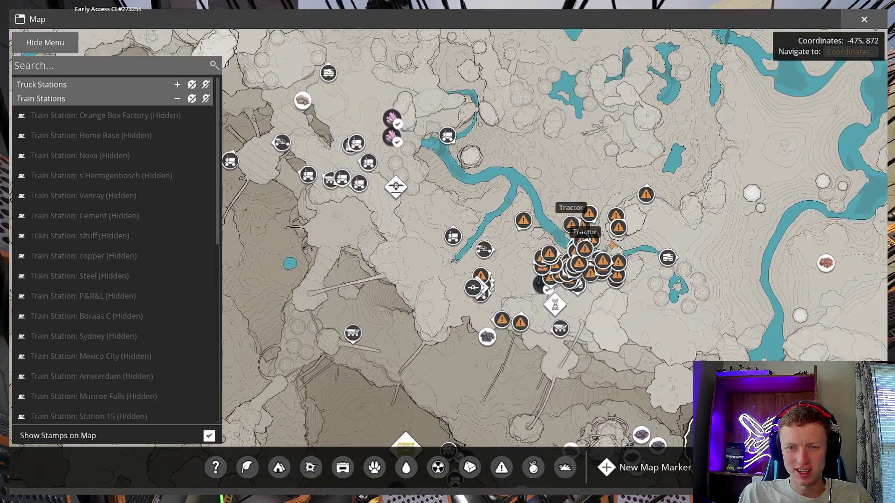
Close the world map and return to the tractor tumbling in the jump-pad pit
key(m)
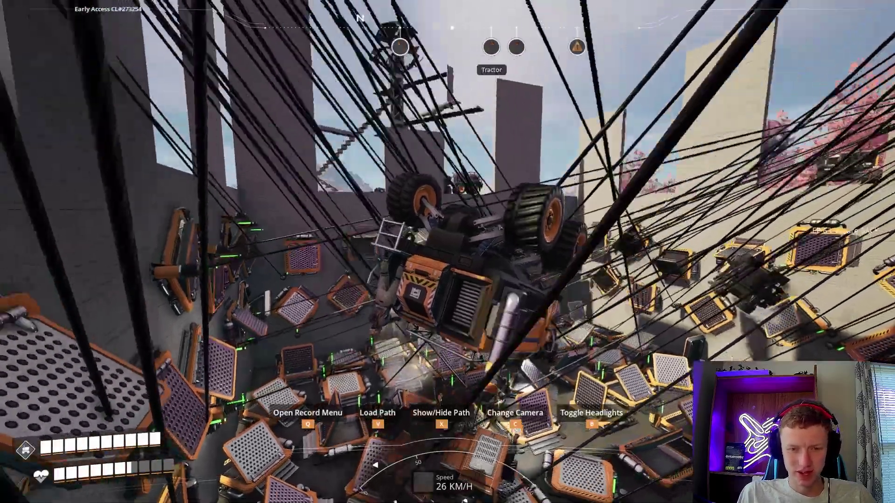